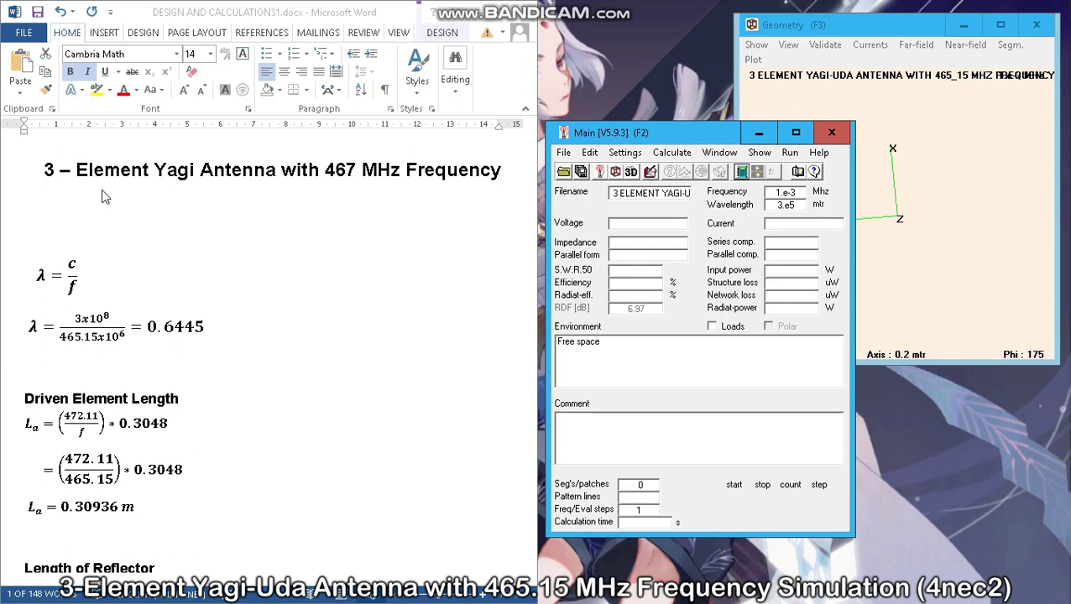
Review the wavelength, driven element, reflector, director and spacing calculations for the 3-element Yagi antenna in the document
{"action": "left_click", "coordinate": [491, 323]}
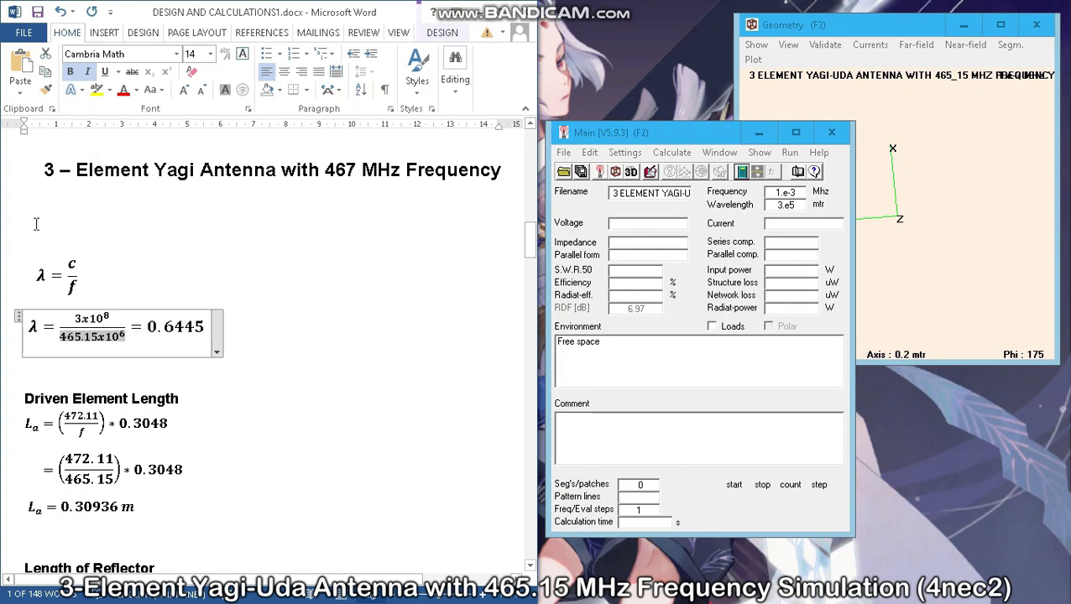
{"action": "left_click_drag", "start_coordinate": [38, 183], "coordinate": [508, 172]}
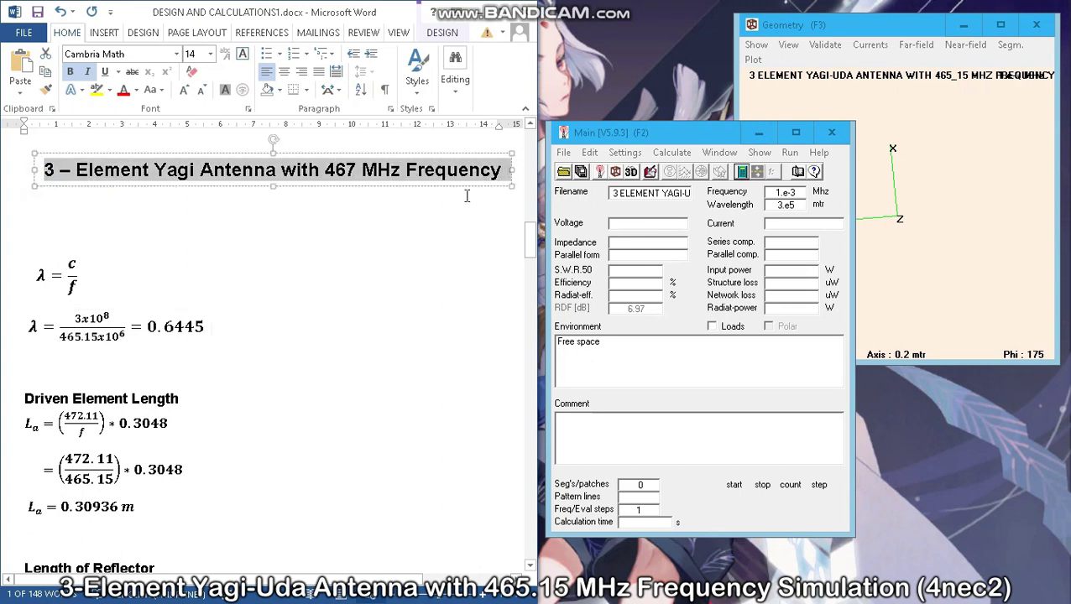
{"action": "scroll", "coordinate": [349, 301], "scroll_direction": "down", "scroll_amount": 3}
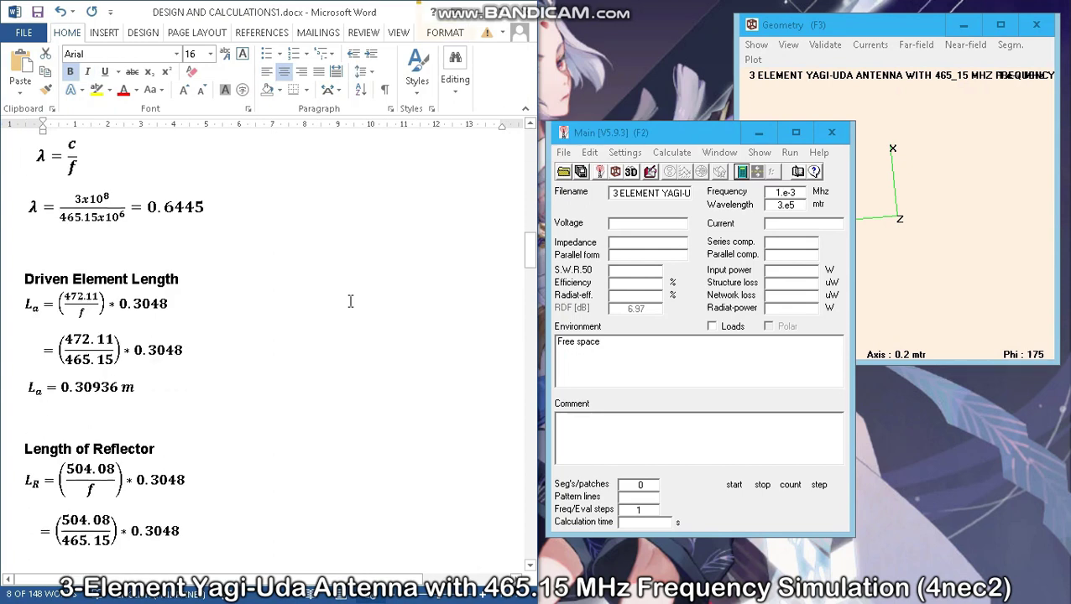
{"action": "left_click", "coordinate": [273, 220]}
{"action": "scroll", "coordinate": [273, 220], "scroll_direction": "down", "scroll_amount": 3}
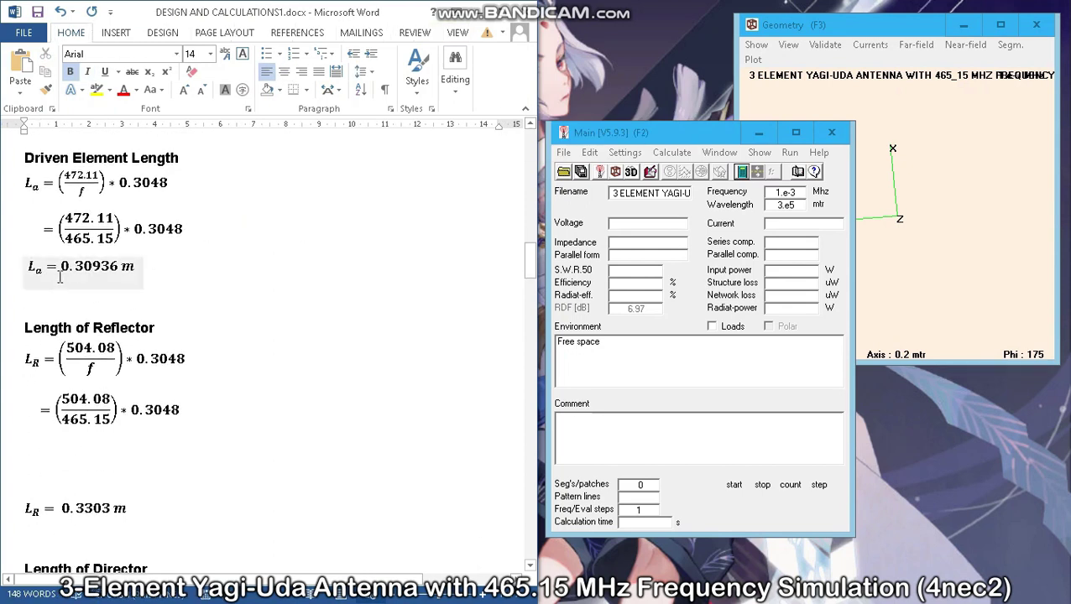
{"action": "scroll", "coordinate": [78, 420], "scroll_direction": "down", "scroll_amount": 3}
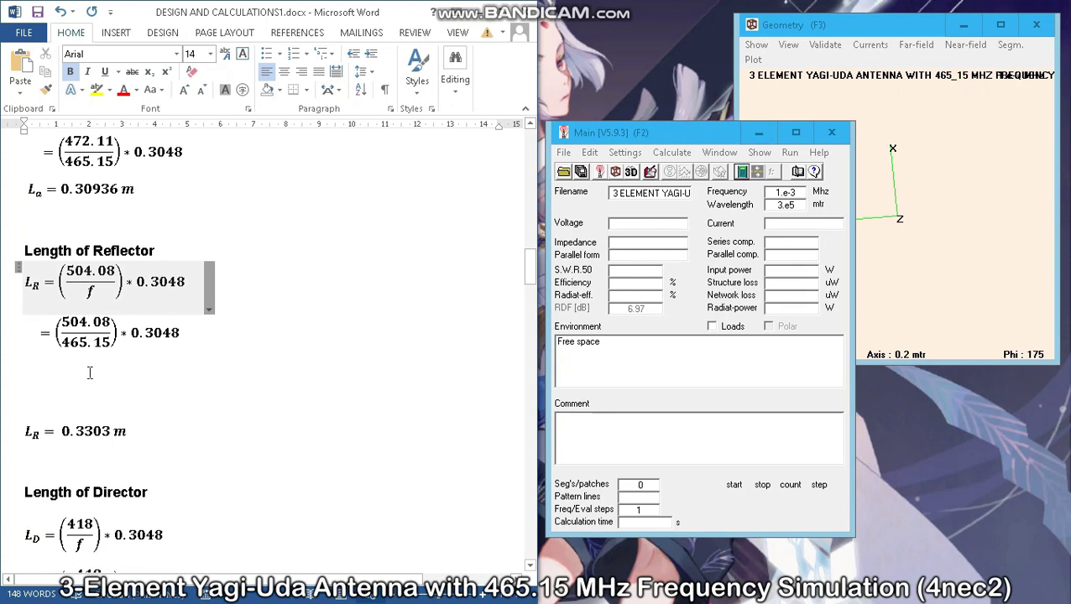
{"action": "scroll", "coordinate": [78, 419], "scroll_direction": "down", "scroll_amount": 9}
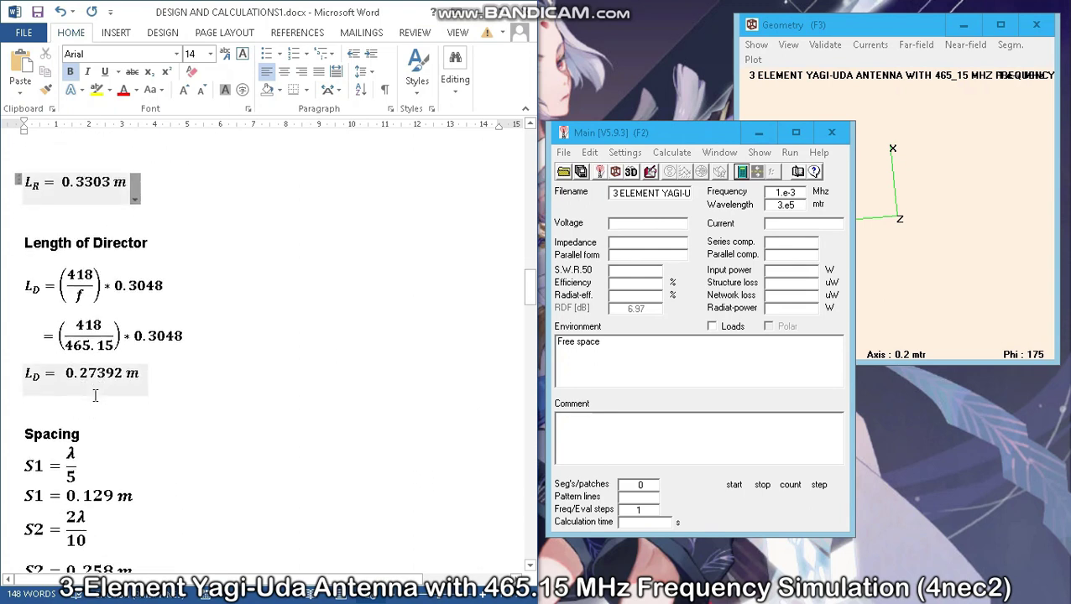
{"action": "scroll", "coordinate": [94, 401], "scroll_direction": "up", "scroll_amount": 15}
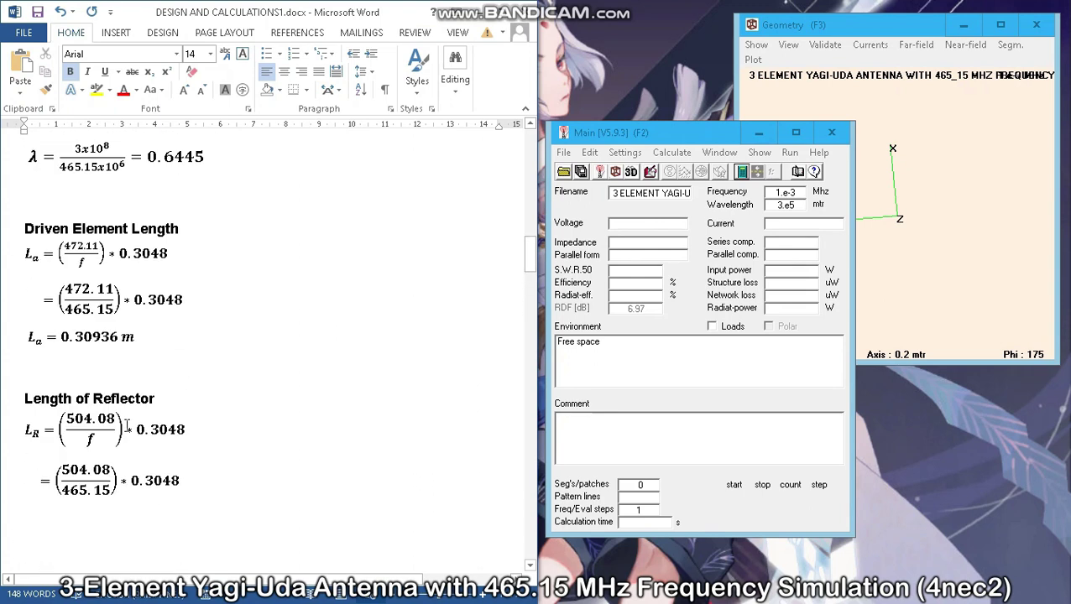
{"action": "scroll", "coordinate": [127, 426], "scroll_direction": "up", "scroll_amount": 1}
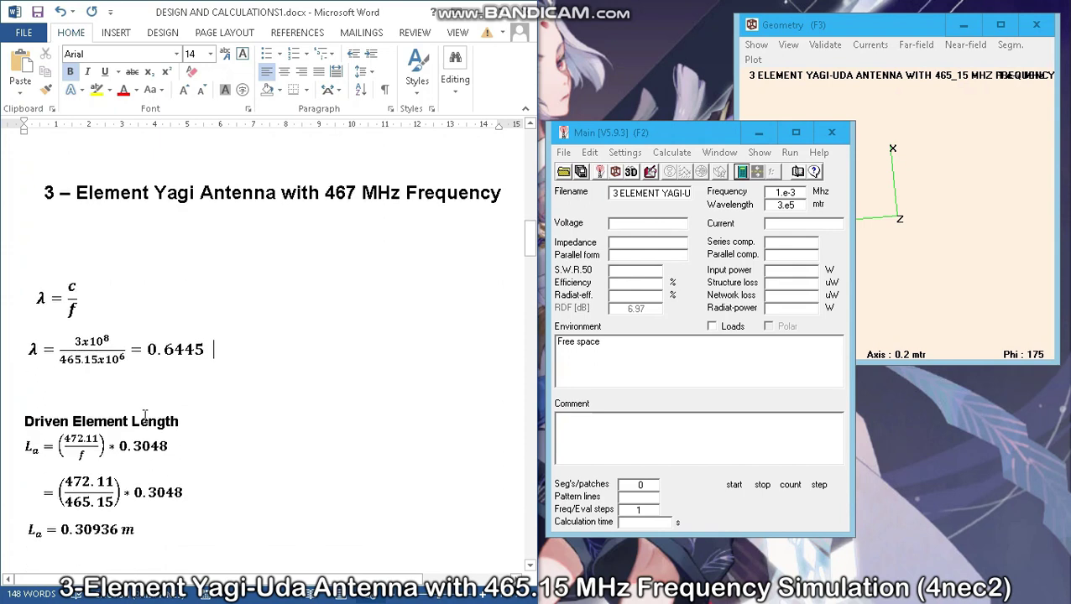
Switch to 4nec2, open the current antenna's NEC input file for editing and move the editor beside the calculations
{"action": "left_click", "coordinate": [725, 370]}
{"action": "left_click", "coordinate": [590, 153]}
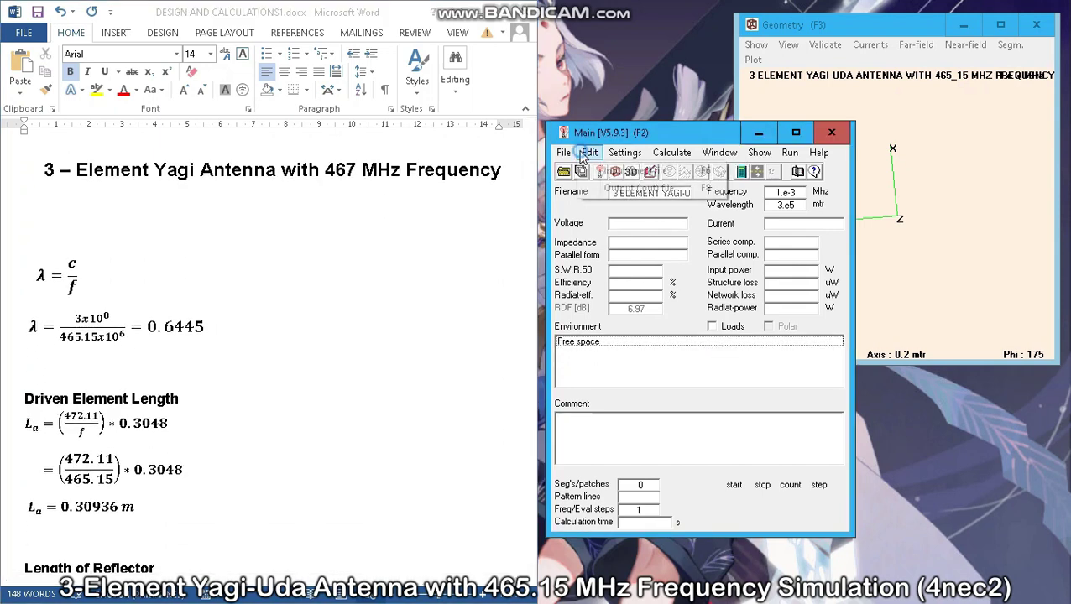
{"action": "left_click", "coordinate": [608, 171]}
{"action": "left_click_drag", "start_coordinate": [395, 127], "coordinate": [705, 92]}
{"action": "left_click", "coordinate": [476, 182]}
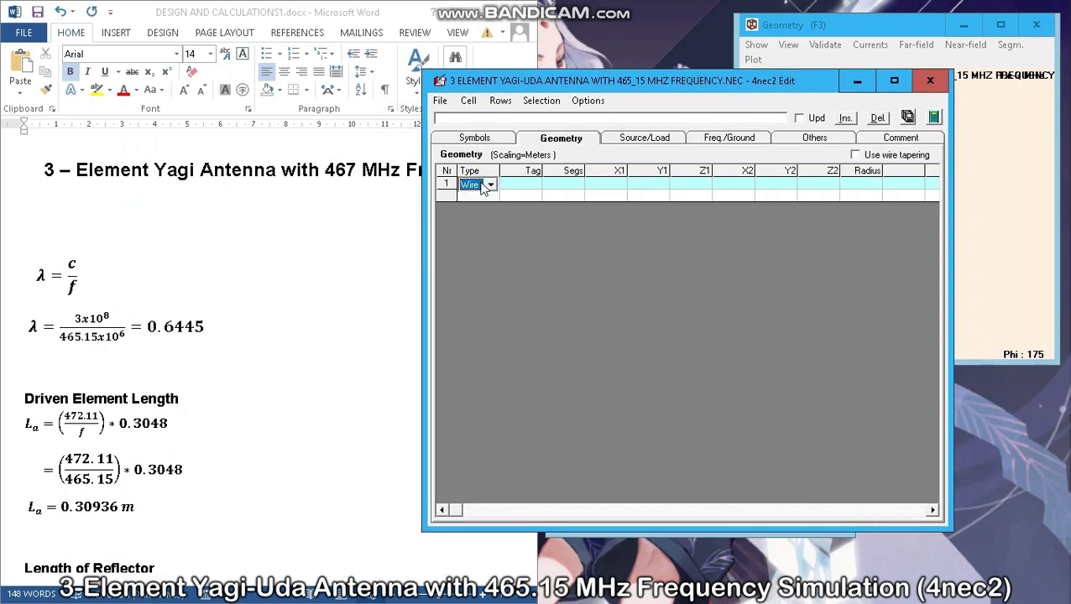
Define the symbol lambda=0.6445 in the NEC file, copying the wavelength value from the calculations document
{"action": "left_click", "coordinate": [474, 138]}
{"action": "left_click", "coordinate": [495, 183]}
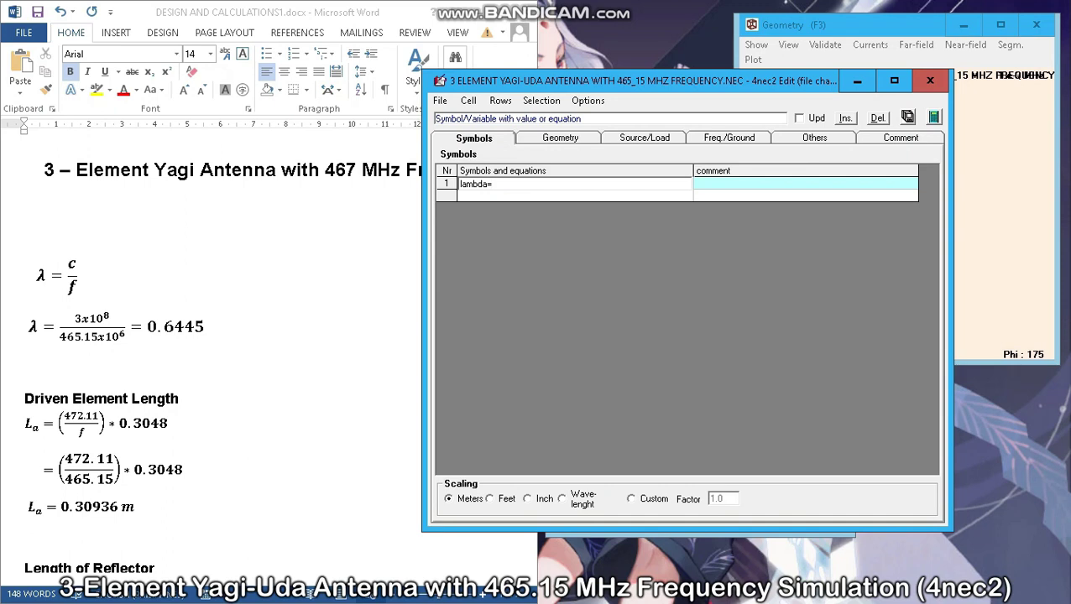
{"action": "type", "text": "lambda="}
{"action": "left_click", "coordinate": [206, 326]}
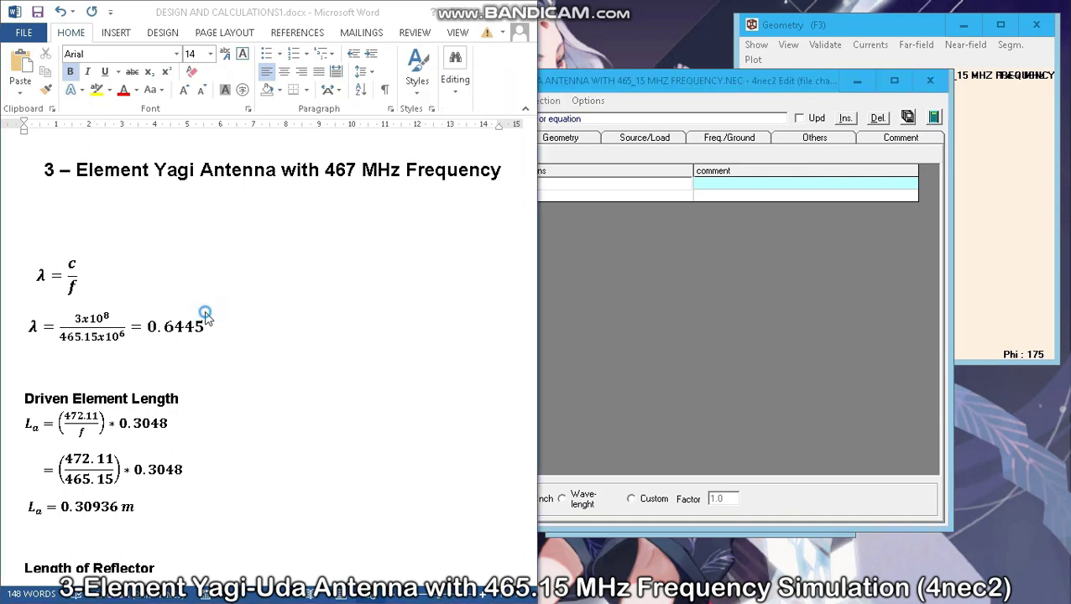
{"action": "left_click_drag", "start_coordinate": [207, 326], "coordinate": [151, 327]}
{"action": "key", "text": "ctrl+c"}
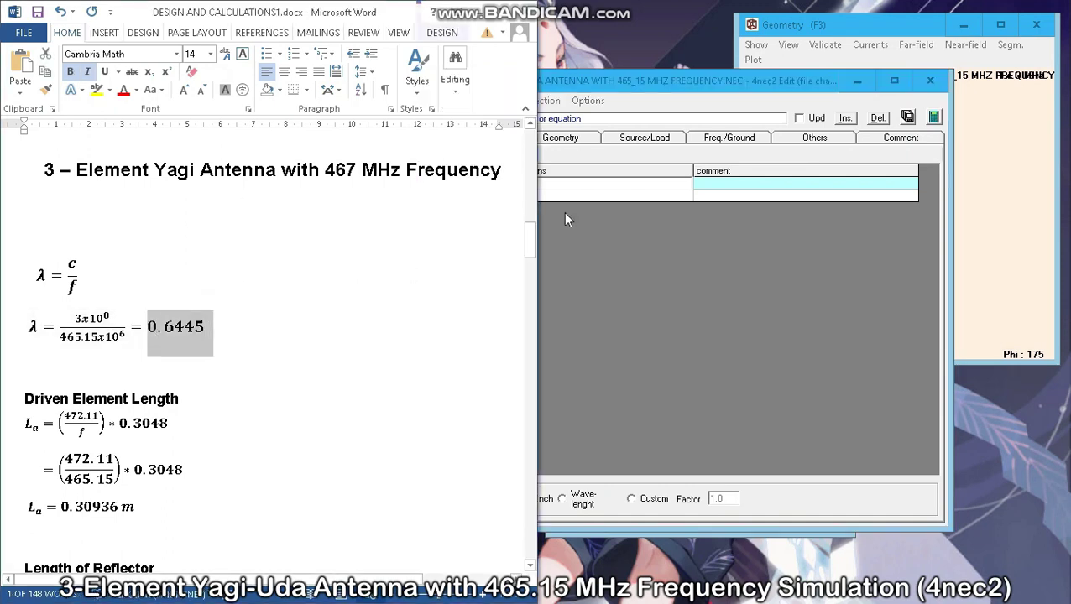
{"action": "left_click", "coordinate": [545, 220]}
{"action": "key", "text": "ctrl+v"}
{"action": "key", "text": "Return"}
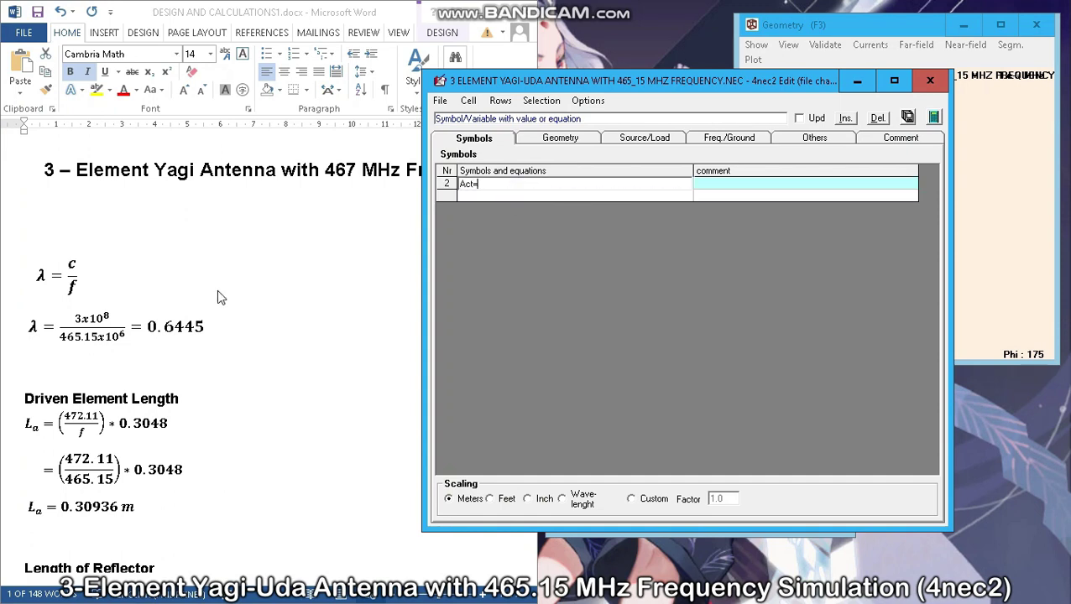
Define the symbol Act=0.30936, copying the driven element length from the calculations document
{"action": "scroll", "coordinate": [216, 296], "scroll_direction": "down", "scroll_amount": 3}
{"action": "left_click", "coordinate": [97, 388]}
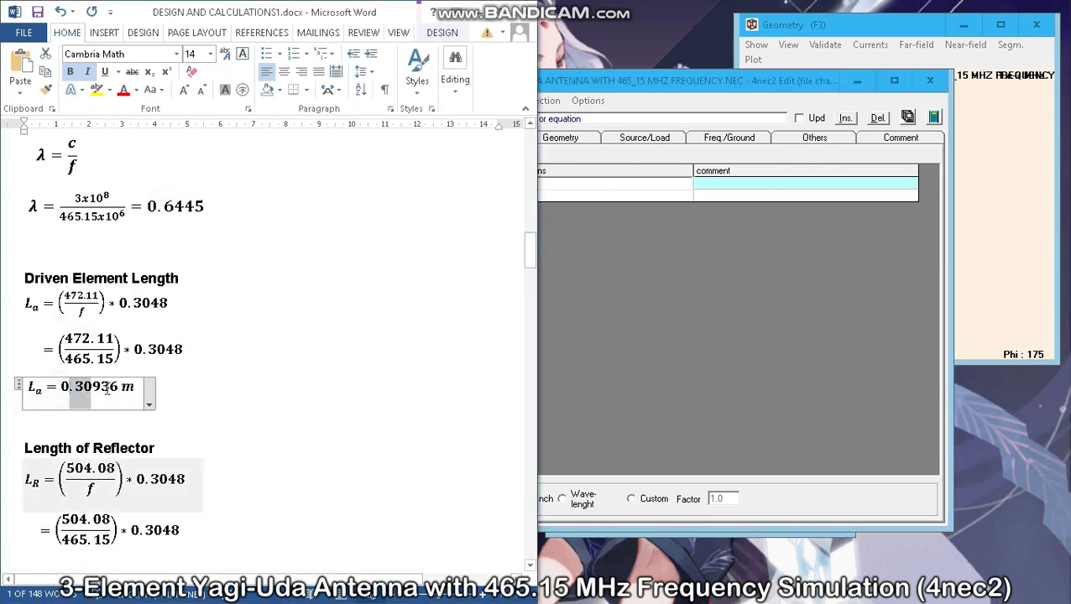
{"action": "left_click", "coordinate": [64, 387]}
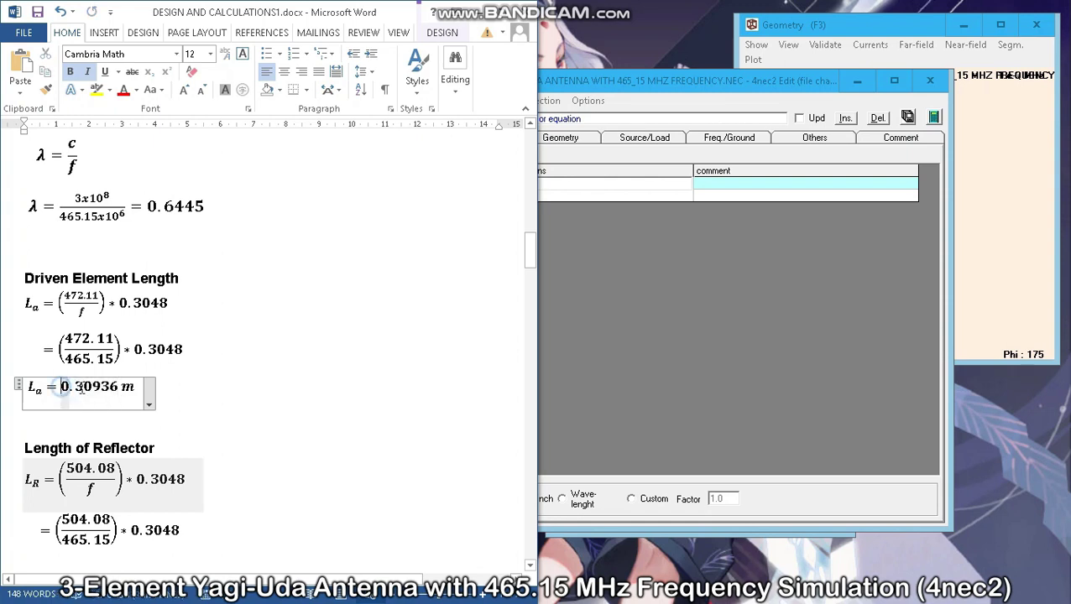
{"action": "double_click", "coordinate": [74, 387]}
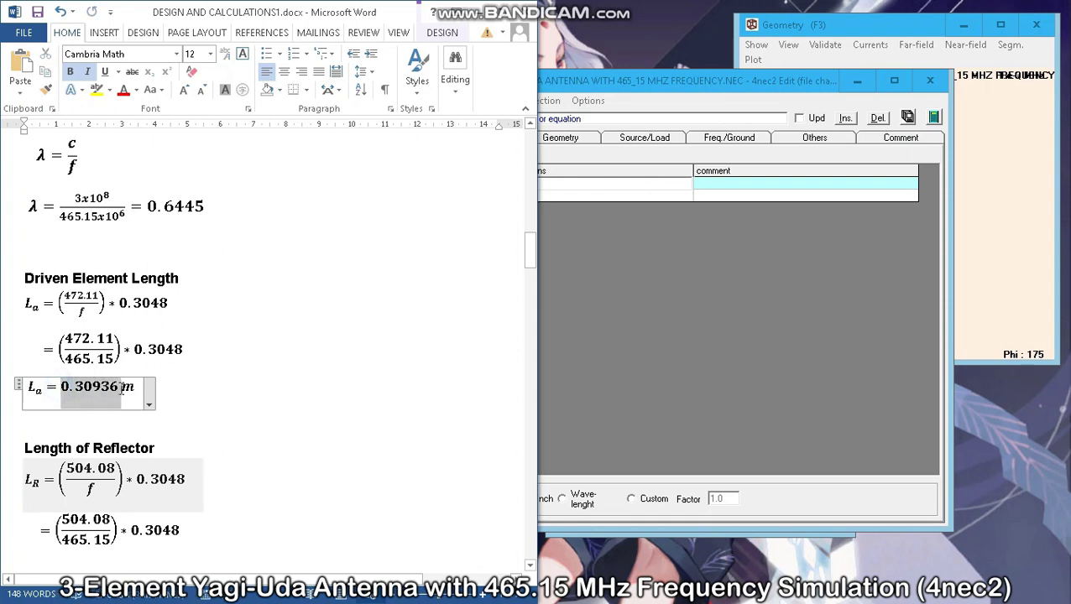
{"action": "left_click", "coordinate": [617, 210]}
{"action": "left_click", "coordinate": [586, 185]}
{"action": "key", "text": "ctrl+v"}
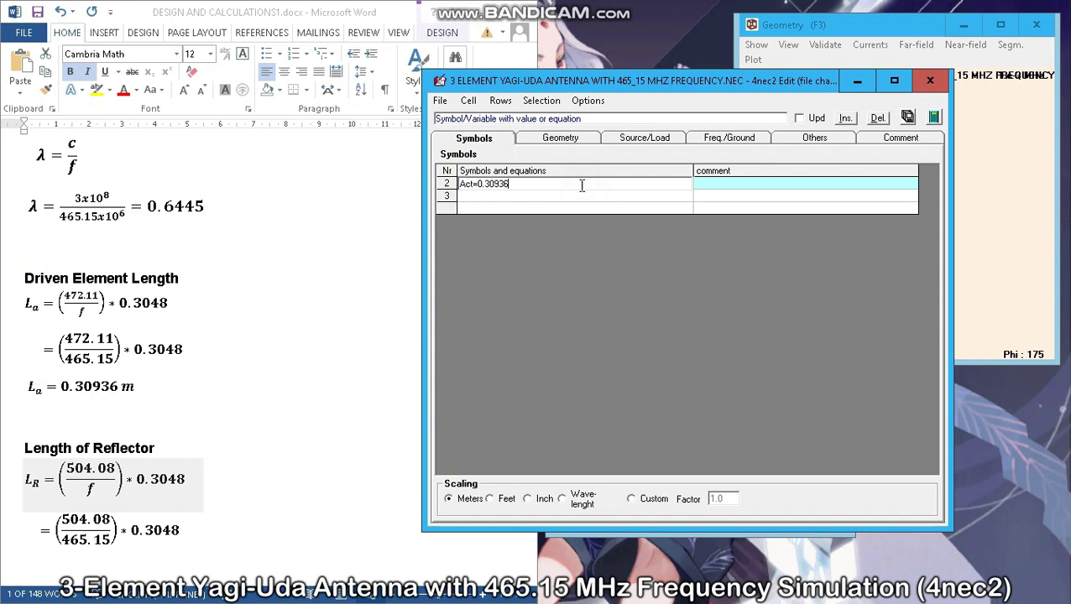
{"action": "key", "text": "Return"}
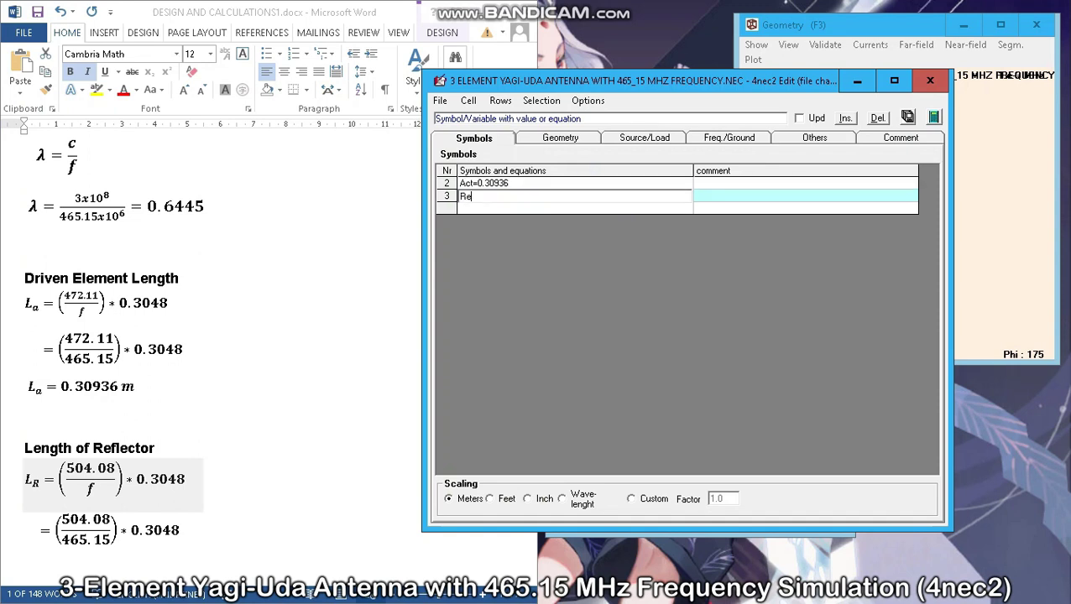
Define the symbol Ref=0.3303, copying the reflector length from the calculations document
{"action": "scroll", "coordinate": [246, 346], "scroll_direction": "down", "scroll_amount": 5}
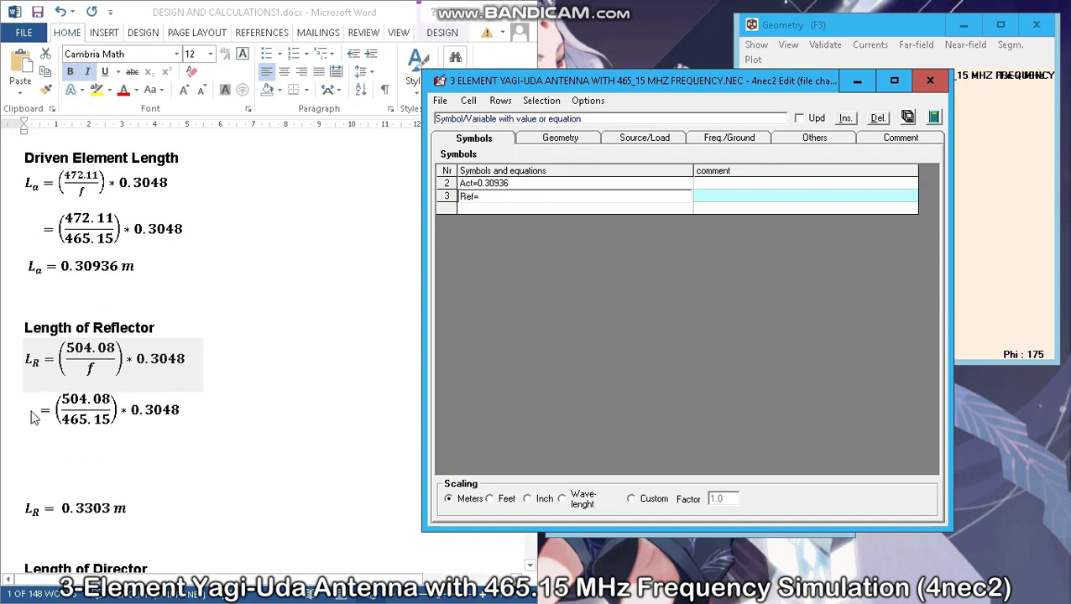
{"action": "left_click", "coordinate": [63, 428]}
{"action": "left_click_drag", "start_coordinate": [63, 428], "coordinate": [111, 428]}
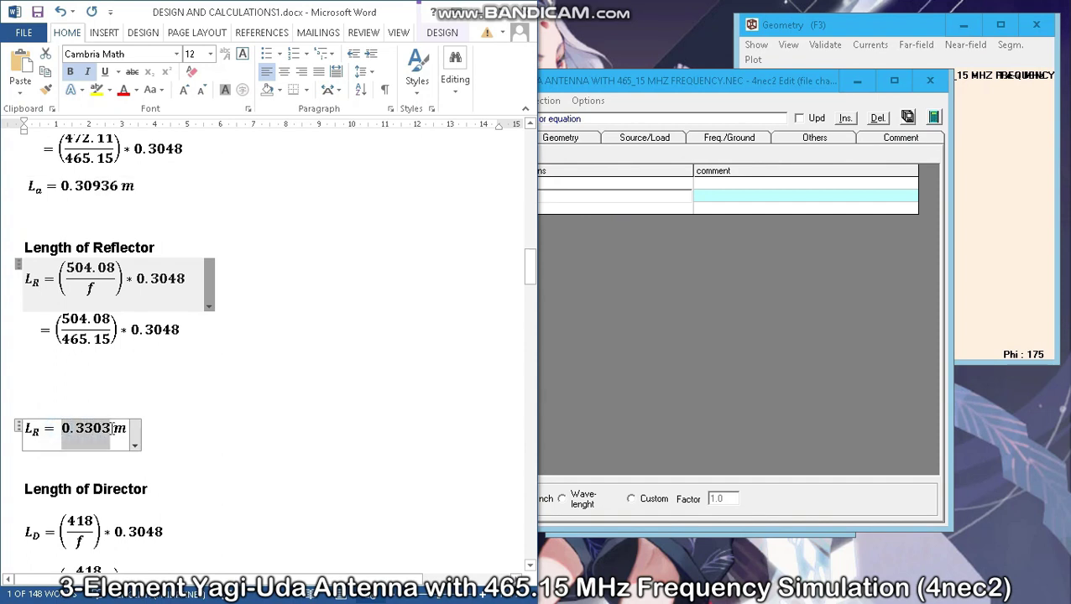
{"action": "left_click", "coordinate": [617, 201]}
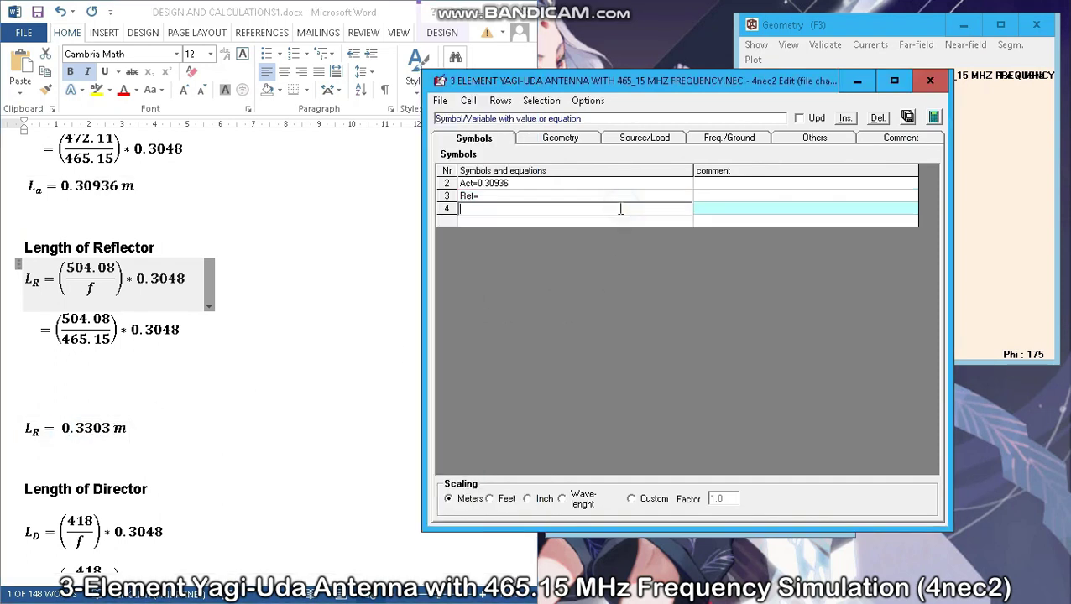
{"action": "key", "text": "ctrl+v"}
Define the symbol Dir=0.27392, copying the director length from the document and removing the stray space before the value
{"action": "scroll", "coordinate": [217, 427], "scroll_direction": "down", "scroll_amount": 5}
{"action": "left_click", "coordinate": [76, 418]}
{"action": "scroll", "coordinate": [71, 394], "scroll_direction": "down", "scroll_amount": 1}
{"action": "left_click", "coordinate": [70, 380]}
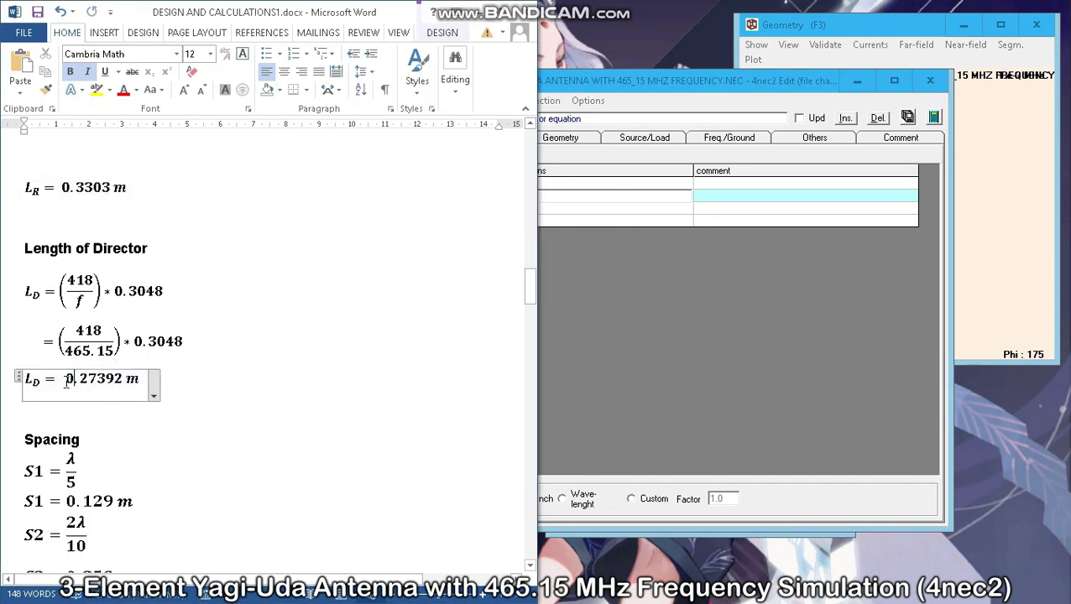
{"action": "left_click_drag", "start_coordinate": [62, 382], "coordinate": [124, 384]}
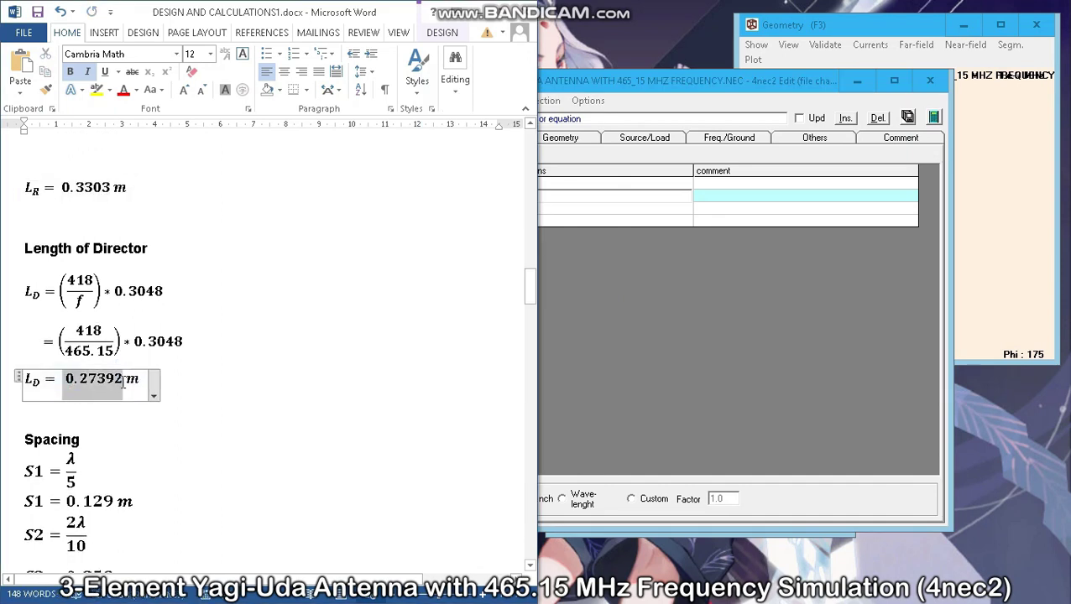
{"action": "left_click", "coordinate": [593, 211]}
{"action": "left_click", "coordinate": [597, 211]}
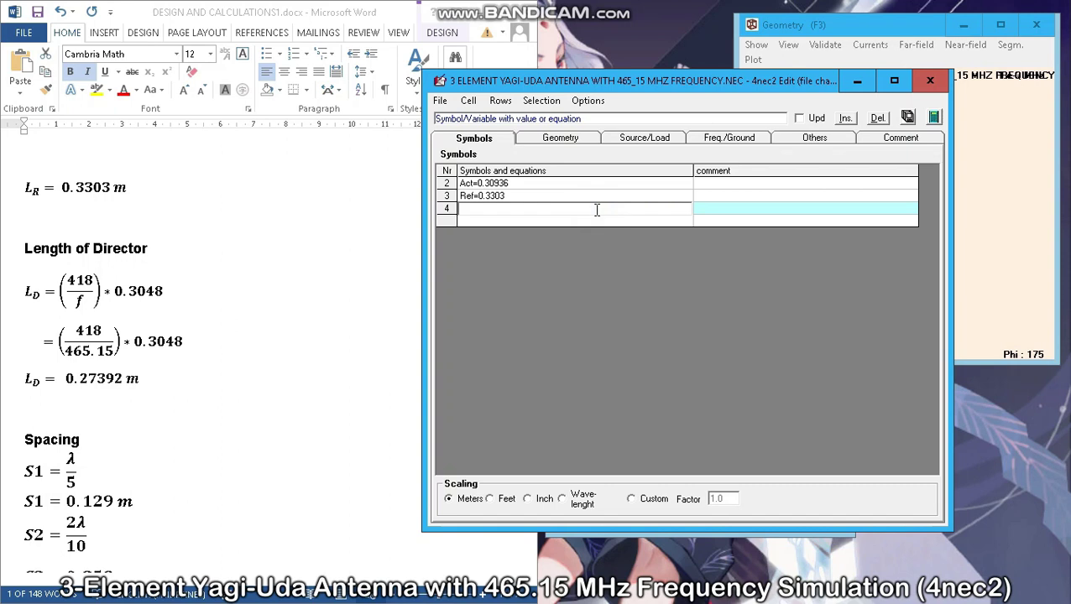
{"action": "type", "text": "Dir="}
{"action": "key", "text": "ctrl+v"}
{"action": "left_click", "coordinate": [478, 211]}
{"action": "key", "text": "BackSpace"}
Define the first spacing symbol S1=0.129, copying the expression from the document's Spacing section
{"action": "left_click", "coordinate": [514, 221]}
{"action": "type", "text": "S"}
{"action": "scroll", "coordinate": [147, 339], "scroll_direction": "down", "scroll_amount": 4}
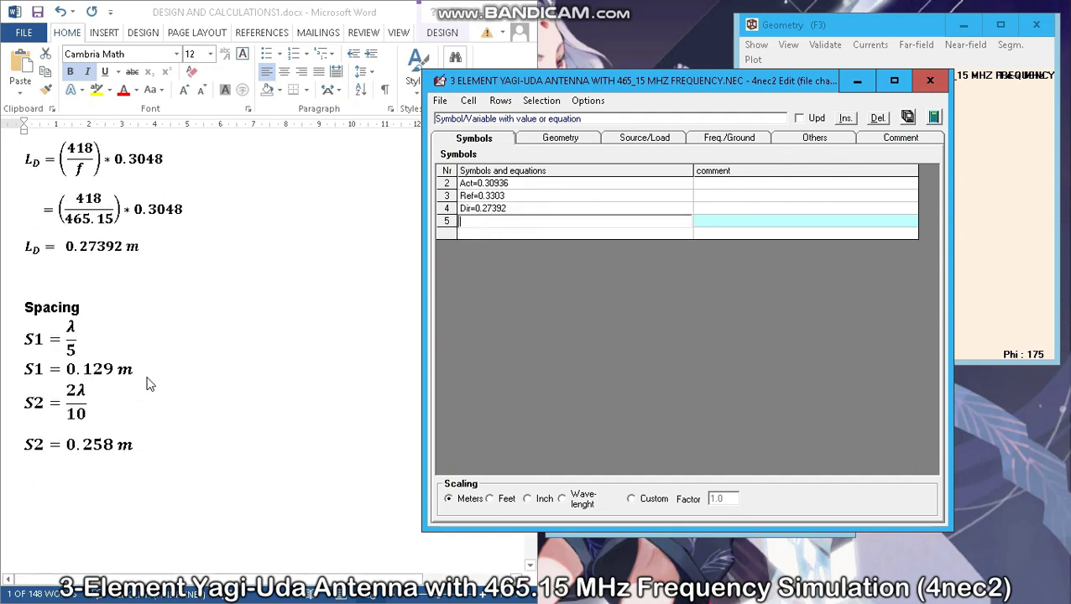
{"action": "left_click", "coordinate": [51, 374]}
{"action": "left_click_drag", "start_coordinate": [25, 342], "coordinate": [118, 344]}
{"action": "left_click", "coordinate": [591, 221]}
{"action": "key", "text": "ctrl+v"}
{"action": "left_click", "coordinate": [558, 238]}
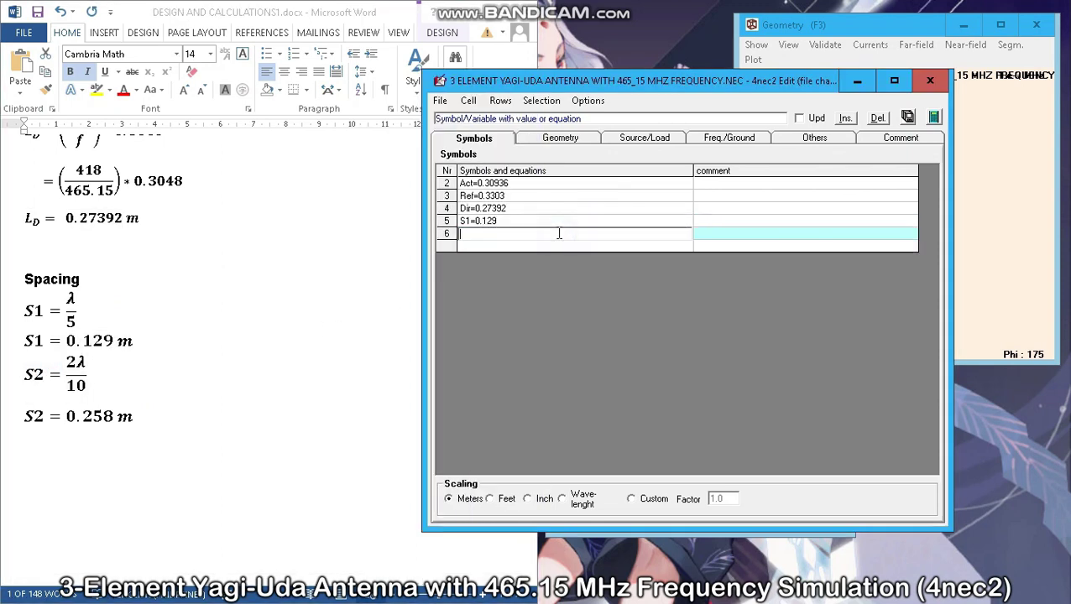
Define the second spacing symbol S2=0.258 from the document and add the symbol H=lambda
{"action": "left_click", "coordinate": [30, 419]}
{"action": "left_click_drag", "start_coordinate": [59, 425], "coordinate": [109, 430]}
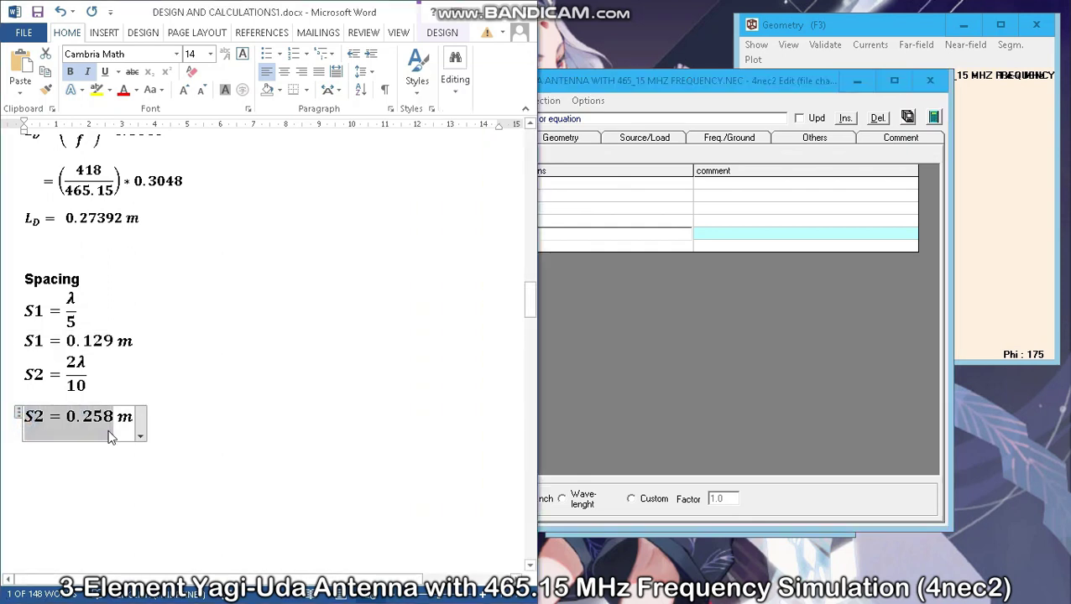
{"action": "left_click", "coordinate": [584, 239]}
{"action": "key", "text": "ctrl+v"}
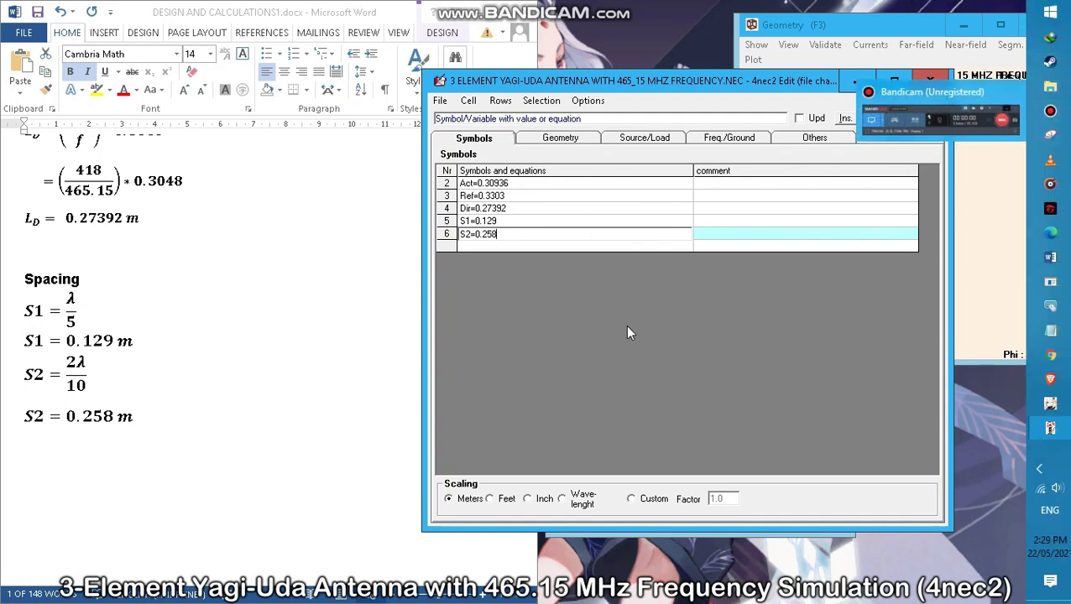
{"action": "left_click", "coordinate": [520, 245]}
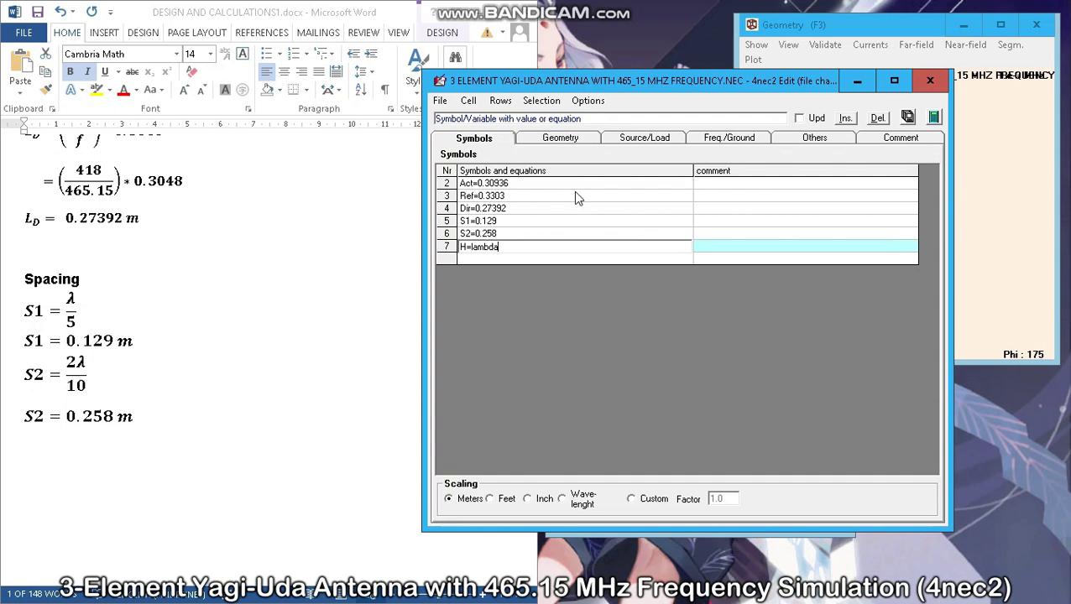
Check the symbol list from its first row against the element lengths and spacings in the calculations document
{"action": "left_click", "coordinate": [500, 186]}
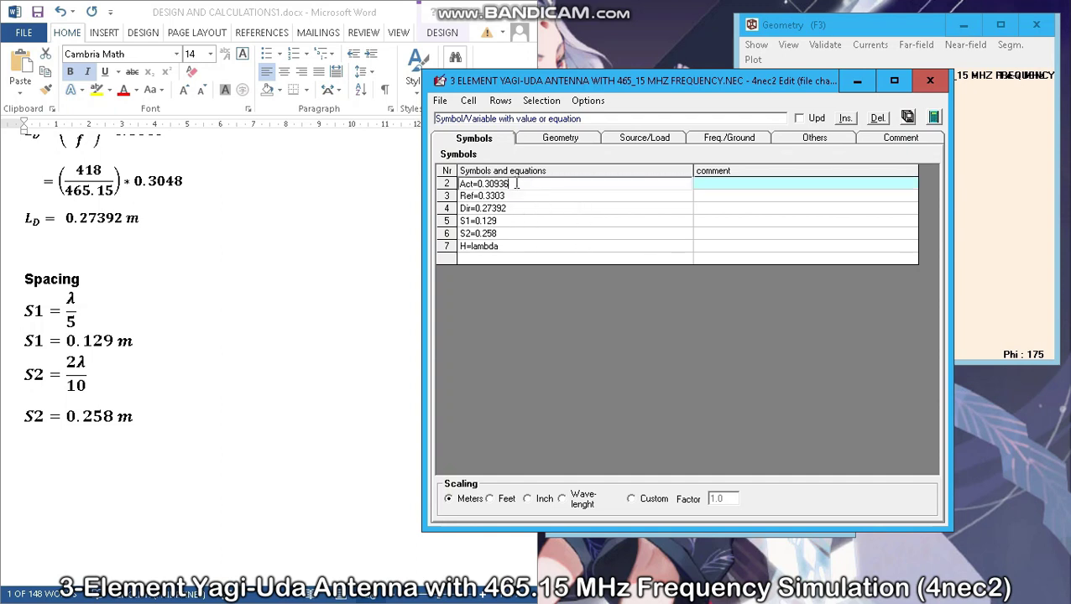
{"action": "key", "text": "Up"}
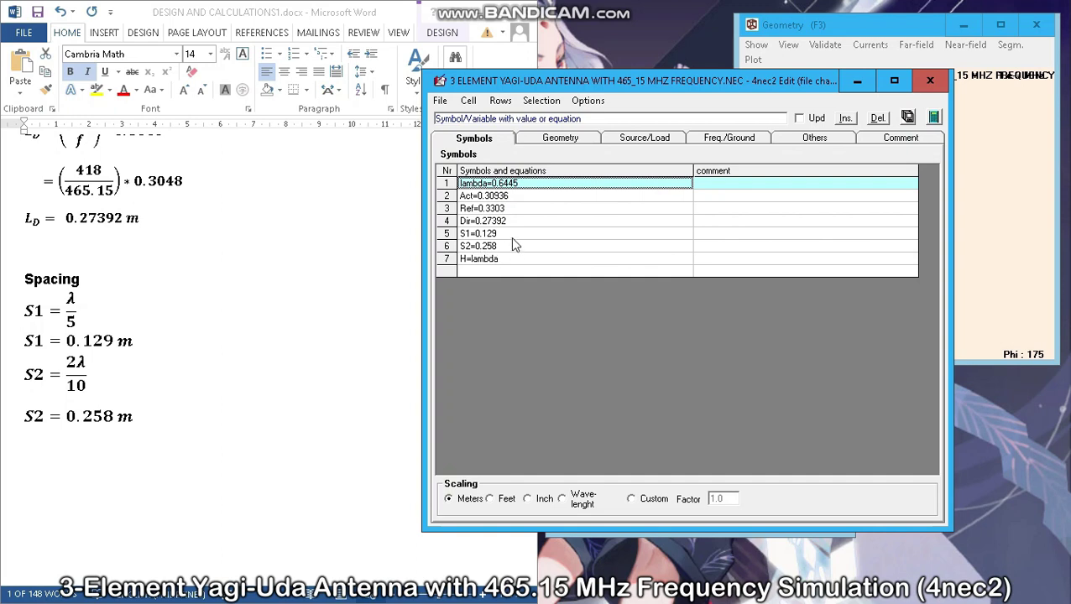
{"action": "scroll", "coordinate": [311, 270], "scroll_direction": "up", "scroll_amount": 3}
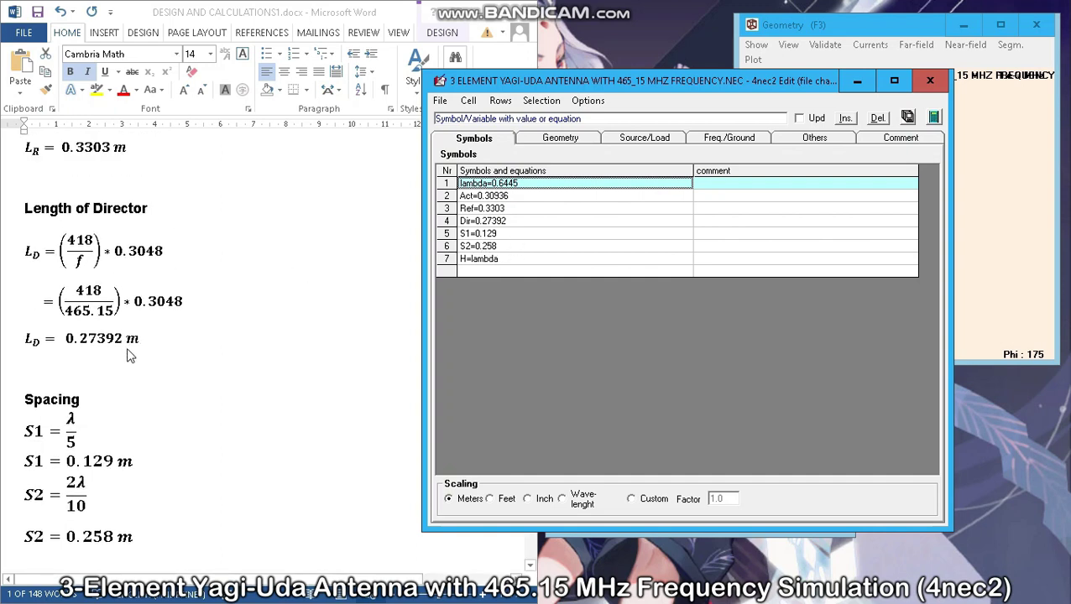
{"action": "scroll", "coordinate": [172, 353], "scroll_direction": "up", "scroll_amount": 4}
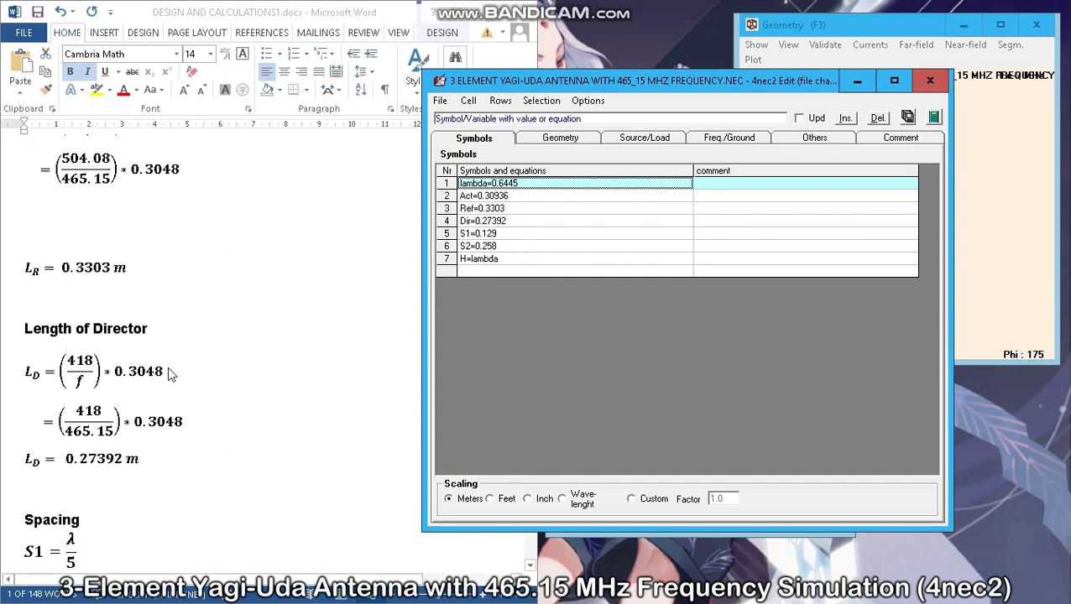
{"action": "scroll", "coordinate": [130, 337], "scroll_direction": "up", "scroll_amount": 9}
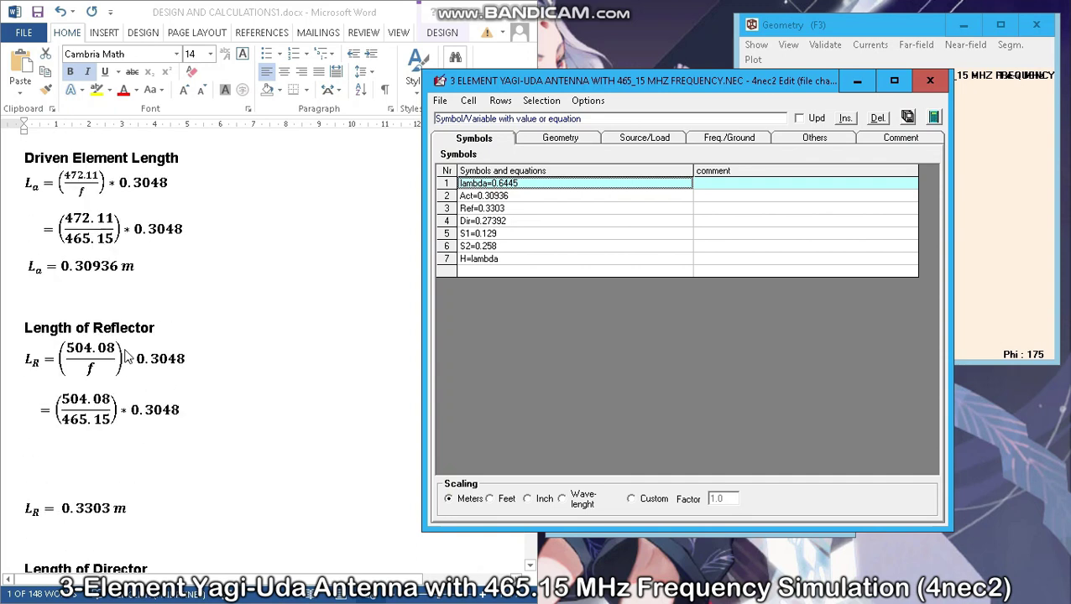
In the geometry, define wire 1 with tag 1, 9 segments and end-1 coordinates X 0, Y -Act/2, Z H
{"action": "scroll", "coordinate": [122, 334], "scroll_direction": "down", "scroll_amount": 6}
{"action": "left_click", "coordinate": [544, 141]}
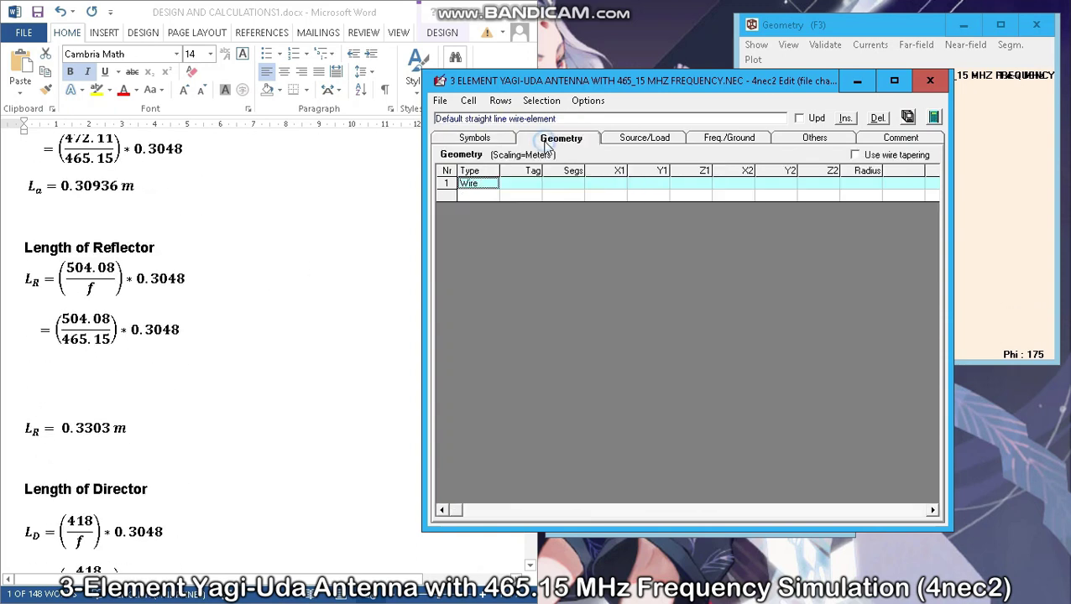
{"action": "left_click", "coordinate": [540, 186]}
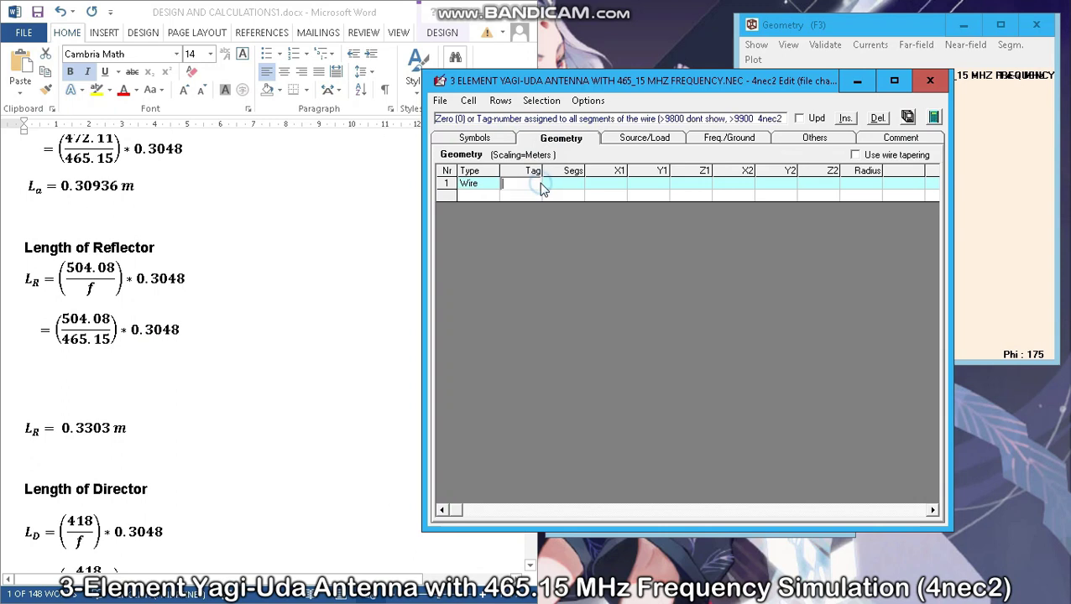
{"action": "type", "text": "1"}
{"action": "left_click", "coordinate": [564, 185]}
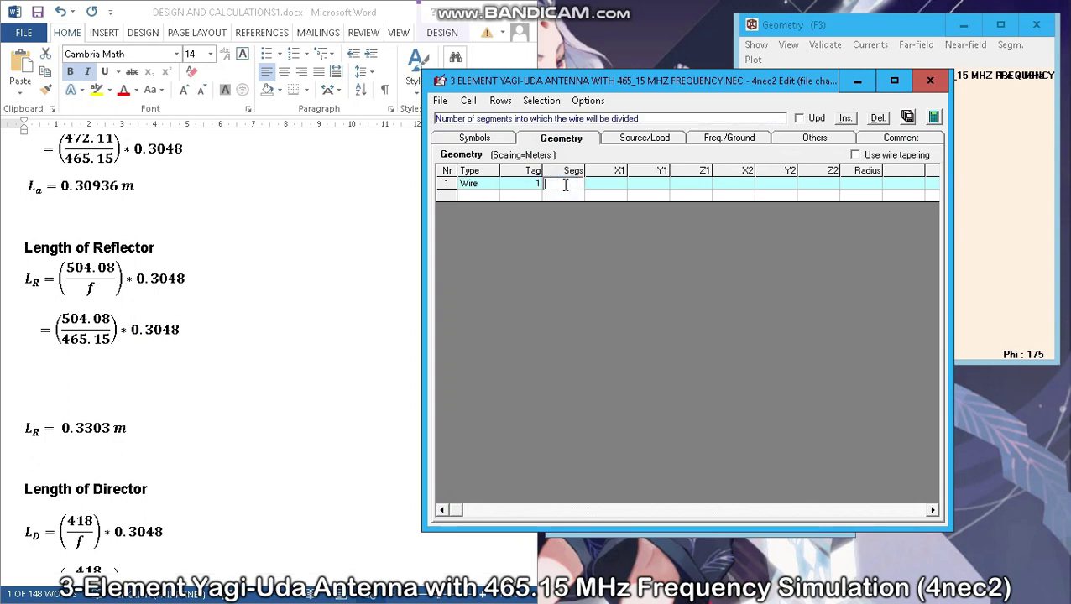
{"action": "type", "text": "9"}
{"action": "left_click", "coordinate": [607, 183]}
{"action": "type", "text": "0"}
{"action": "left_click", "coordinate": [662, 184]}
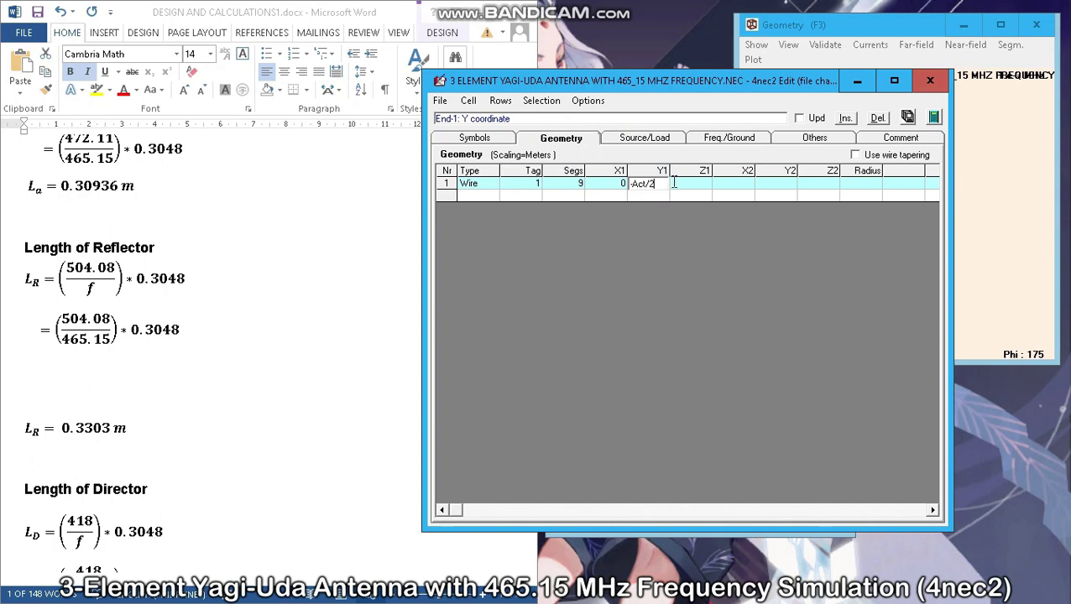
{"action": "left_click", "coordinate": [700, 184]}
{"action": "type", "text": "H"}
Complete wire 1 with end-2 coordinates X 0, Y Act/2, Z H and a radius of 0.001
{"action": "left_click", "coordinate": [735, 187]}
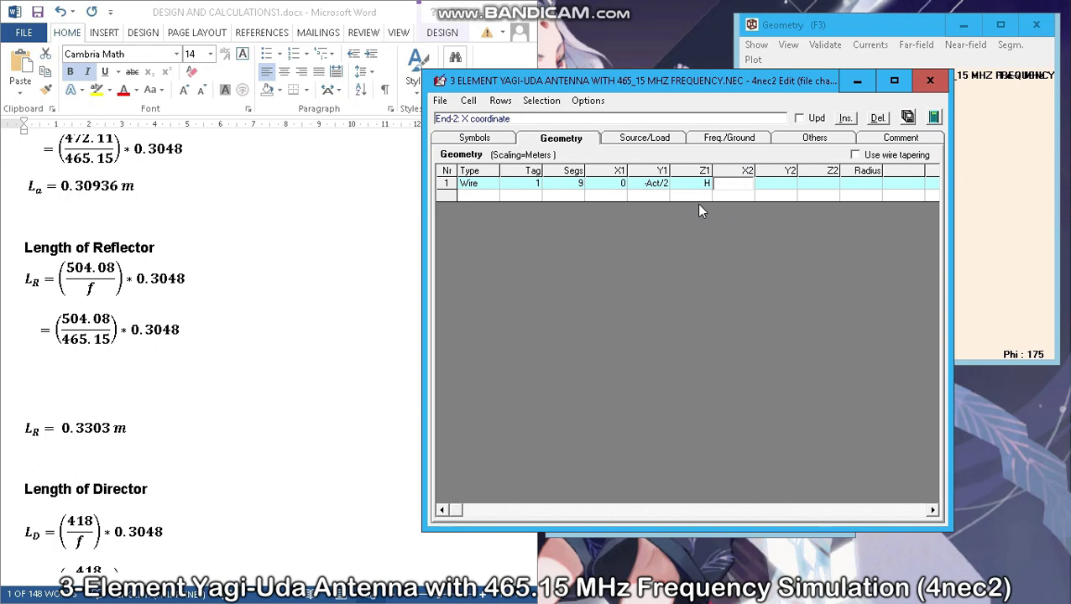
{"action": "type", "text": "0"}
{"action": "left_click", "coordinate": [658, 186]}
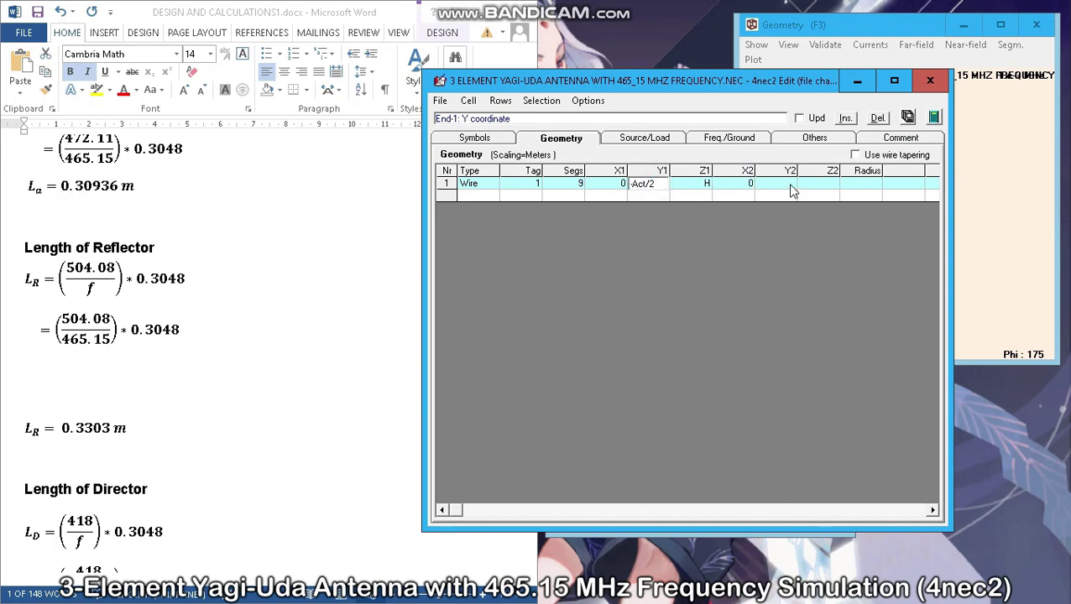
{"action": "double_click", "coordinate": [659, 184]}
{"action": "key", "text": "ctrl+c"}
{"action": "left_click", "coordinate": [785, 185]}
{"action": "key", "text": "ctrl+v"}
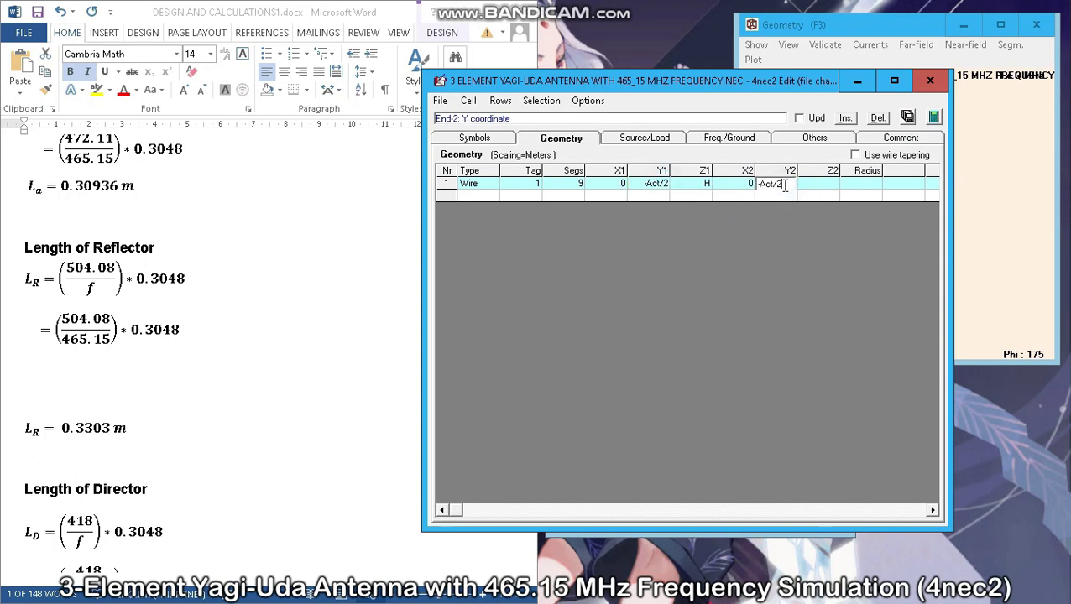
{"action": "key", "text": "Delete"}
{"action": "left_click", "coordinate": [841, 181]}
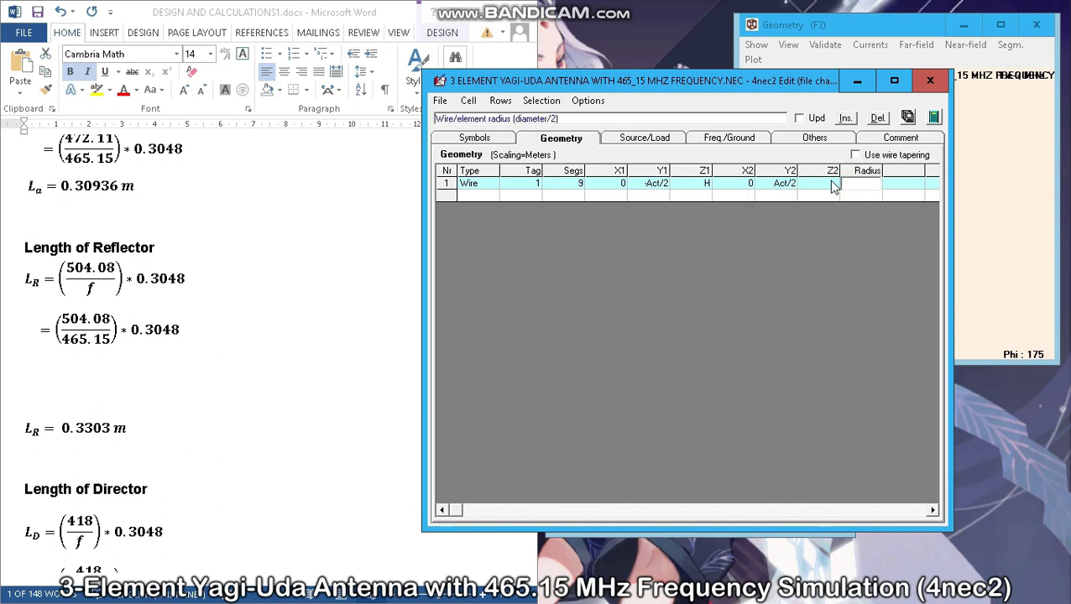
{"action": "left_click", "coordinate": [833, 185]}
{"action": "type", "text": "H"}
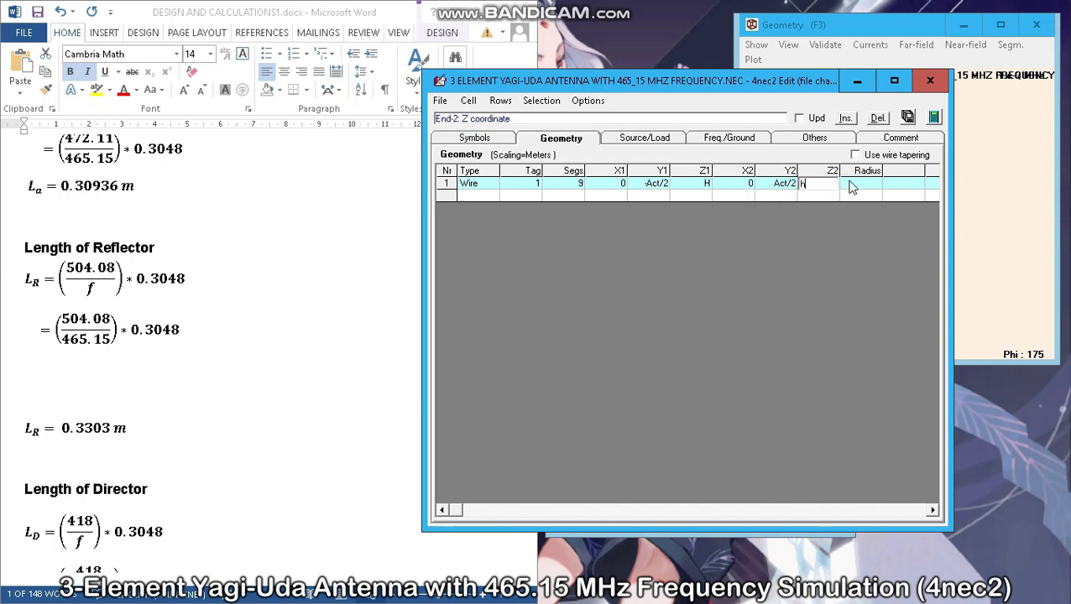
{"action": "left_click", "coordinate": [866, 182]}
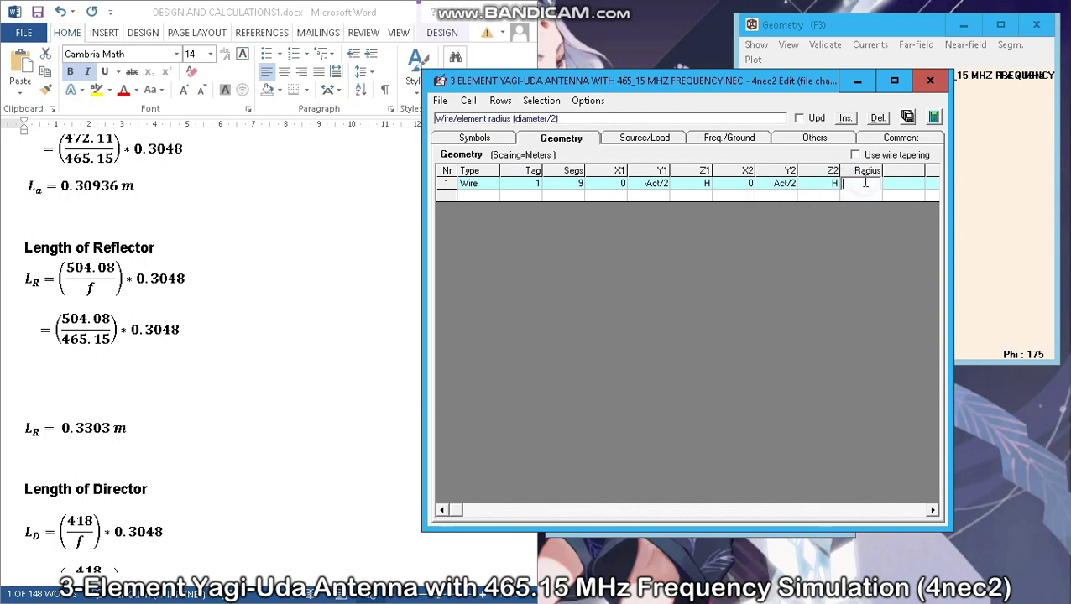
{"action": "type", "text": "0"}
Duplicate the complete wire 1 row into rows 2 and 3, and set their tags to 2 and 3
{"action": "left_click", "coordinate": [451, 188]}
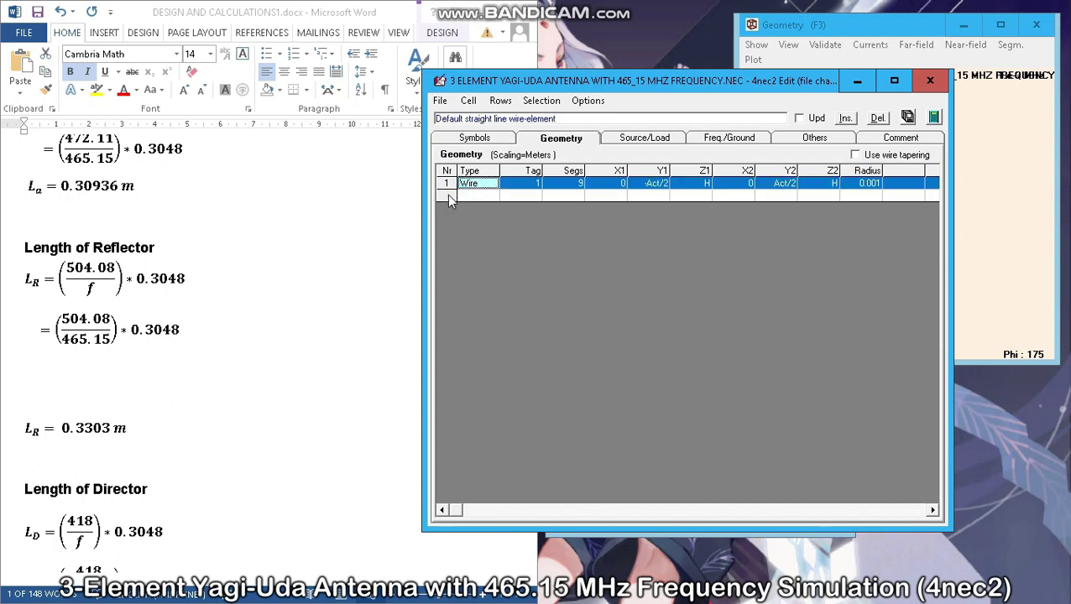
{"action": "left_click", "coordinate": [446, 196]}
{"action": "left_click", "coordinate": [457, 208]}
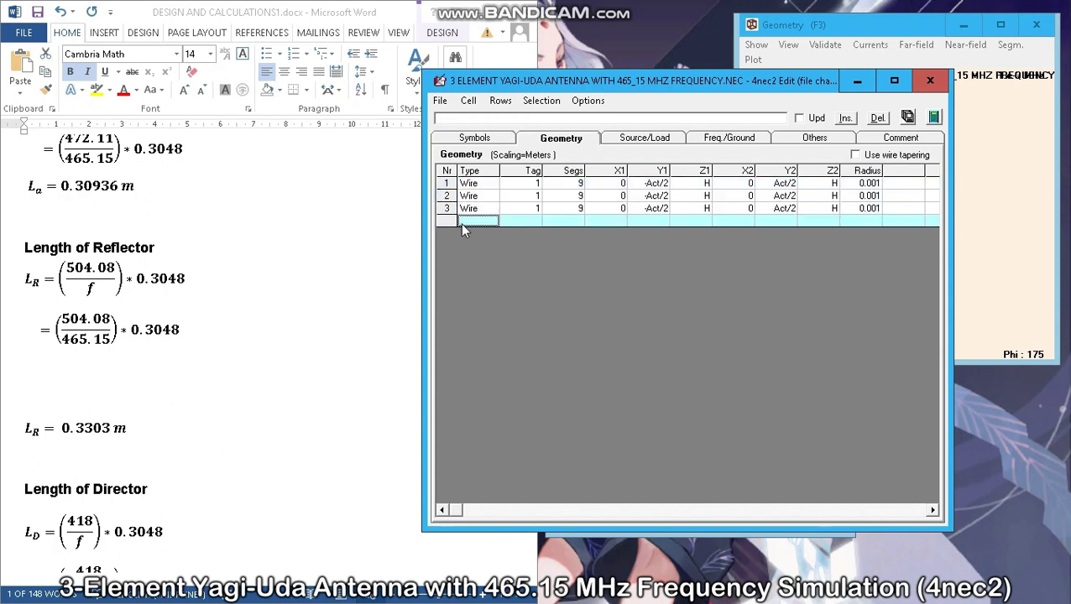
{"action": "left_click", "coordinate": [508, 196]}
{"action": "type", "text": "2"}
{"action": "left_click", "coordinate": [507, 208]}
{"action": "type", "text": "3"}
Set the end-1 X coordinate to S1 for wire 2 and -S2 for wire 3
{"action": "left_click", "coordinate": [616, 195]}
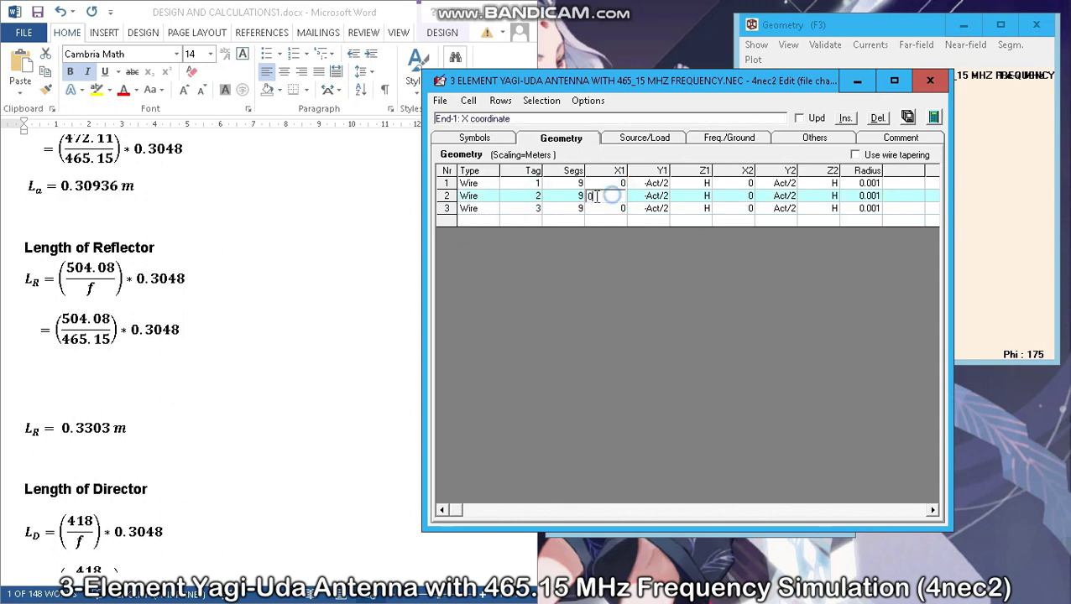
{"action": "key", "text": "BackSpace"}
{"action": "type", "text": "S1"}
{"action": "left_click", "coordinate": [624, 210]}
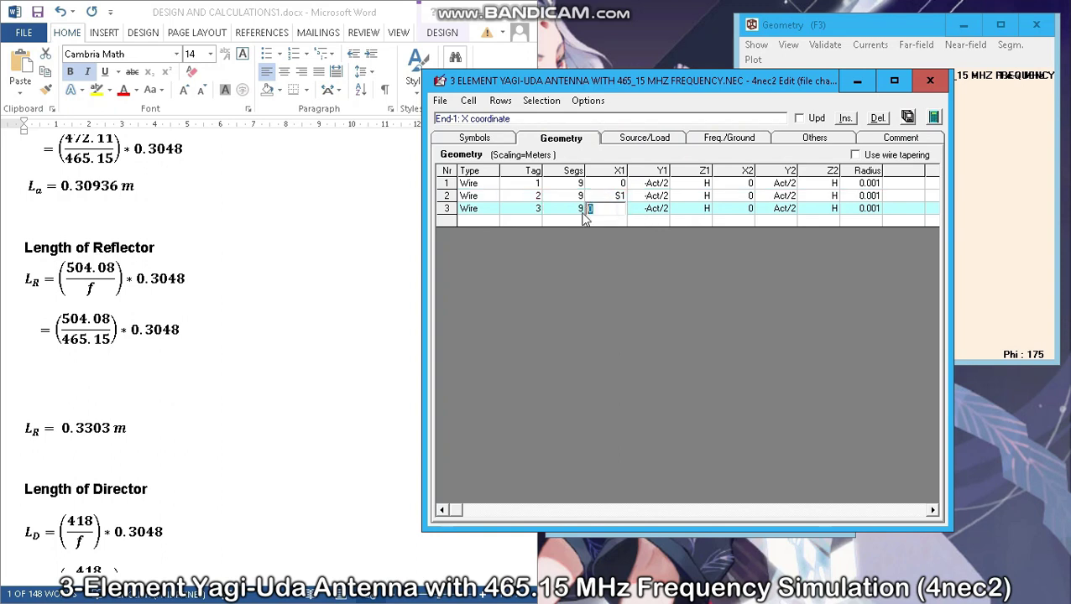
{"action": "left_click", "coordinate": [631, 209]}
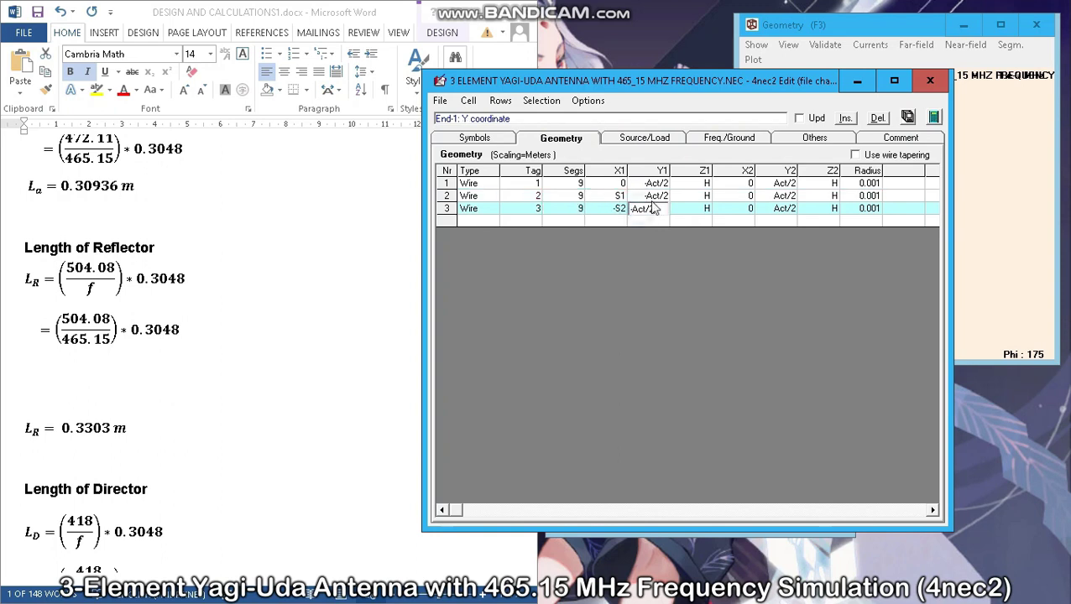
Set the end-1 Y coordinate of wire 2 to -Dir/2
{"action": "left_click", "coordinate": [642, 198]}
{"action": "key", "text": "BackSpace"}
{"action": "key", "text": "BackSpace"}
{"action": "key", "text": "BackSpace"}
{"action": "key", "text": "BackSpace"}
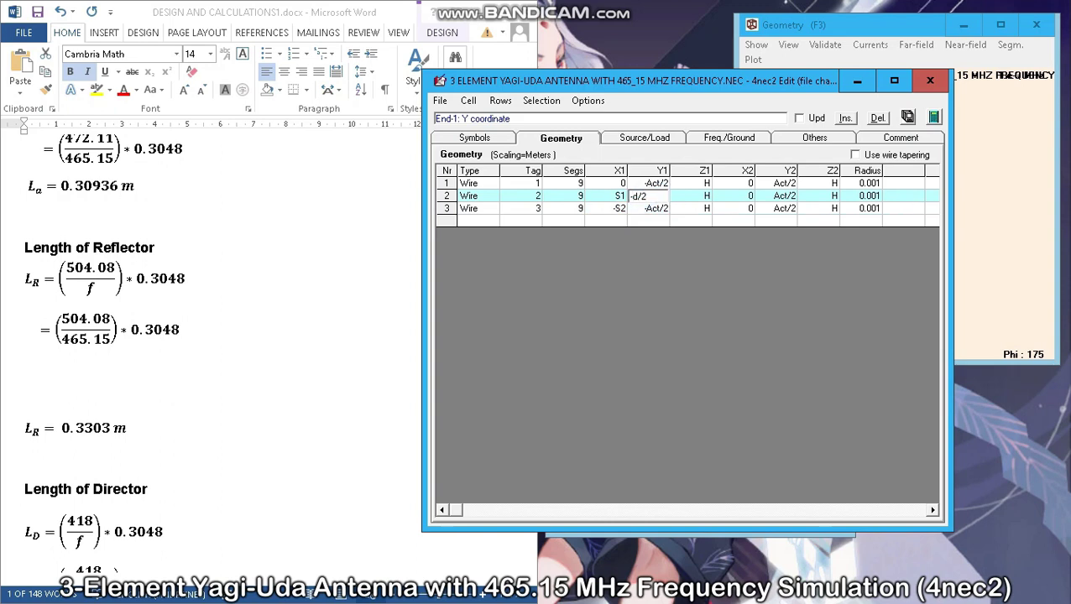
Set the end-1 Y coordinate to -Dir/2 for wire 3 and -Ref/2 for wire 2
{"action": "key", "text": "Down"}
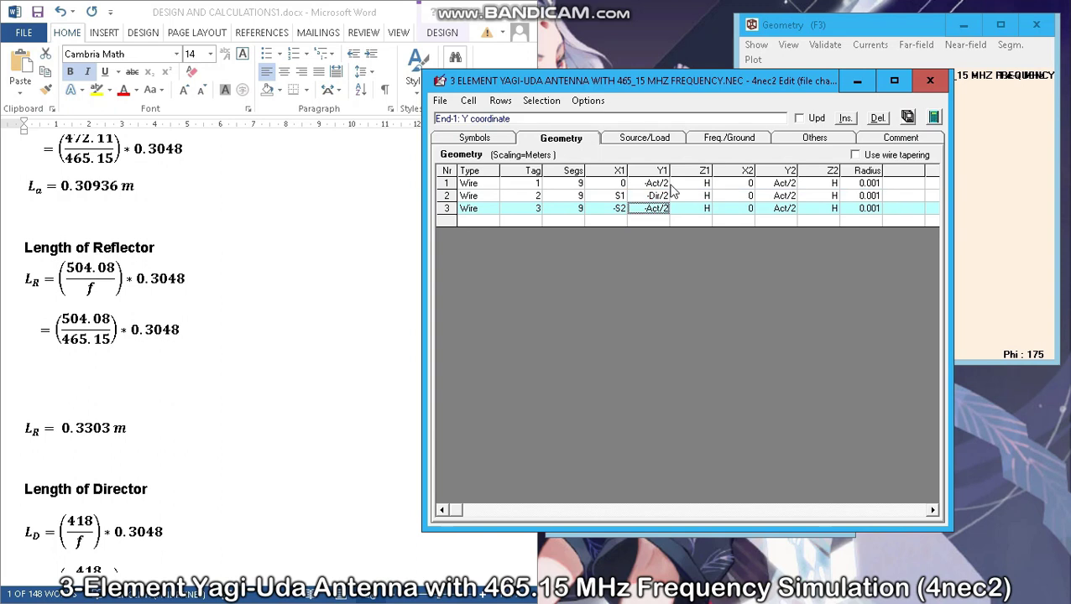
{"action": "key", "text": "Left"}
{"action": "type", "text": "-Dir"}
{"action": "key", "text": "Up"}
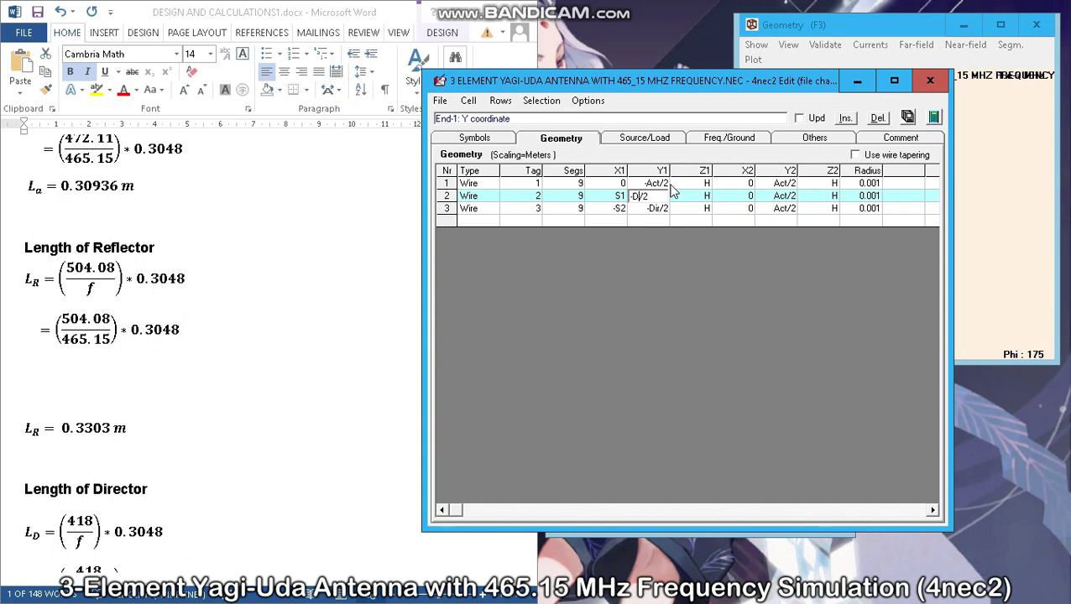
{"action": "type", "text": "Ref"}
{"action": "key", "text": "Right"}
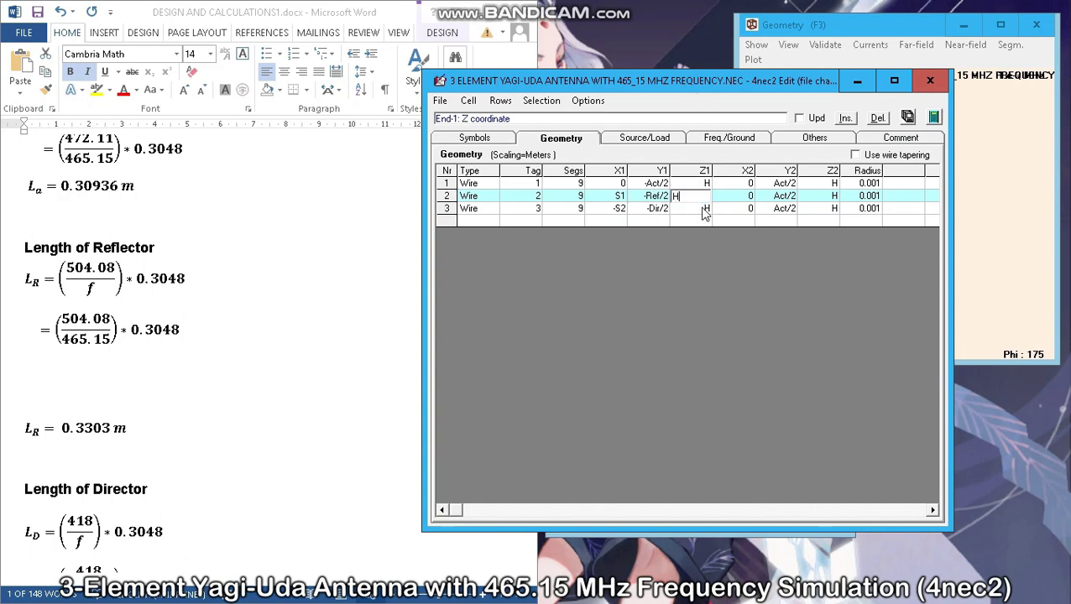
Set the end-2 Y coordinate to Ref/2 for wire 2 and Dir/2 for wire 3
{"action": "key", "text": "Right"}
{"action": "left_click", "coordinate": [784, 196]}
{"action": "left_click", "coordinate": [783, 200]}
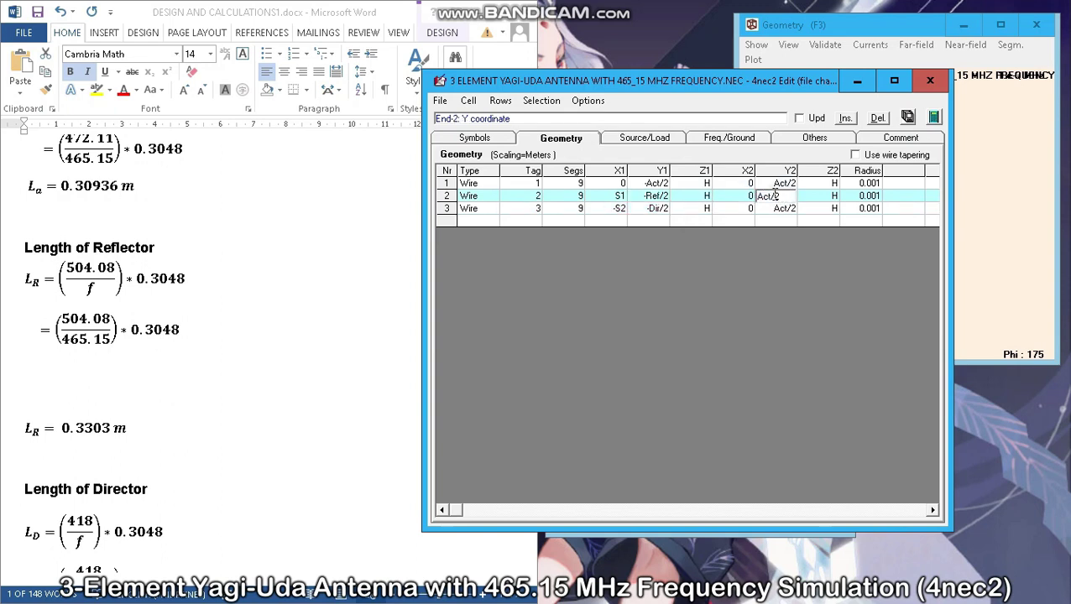
{"action": "key", "text": "BackSpace"}
{"action": "key", "text": "BackSpace"}
{"action": "key", "text": "BackSpace"}
{"action": "type", "text": "Ref"}
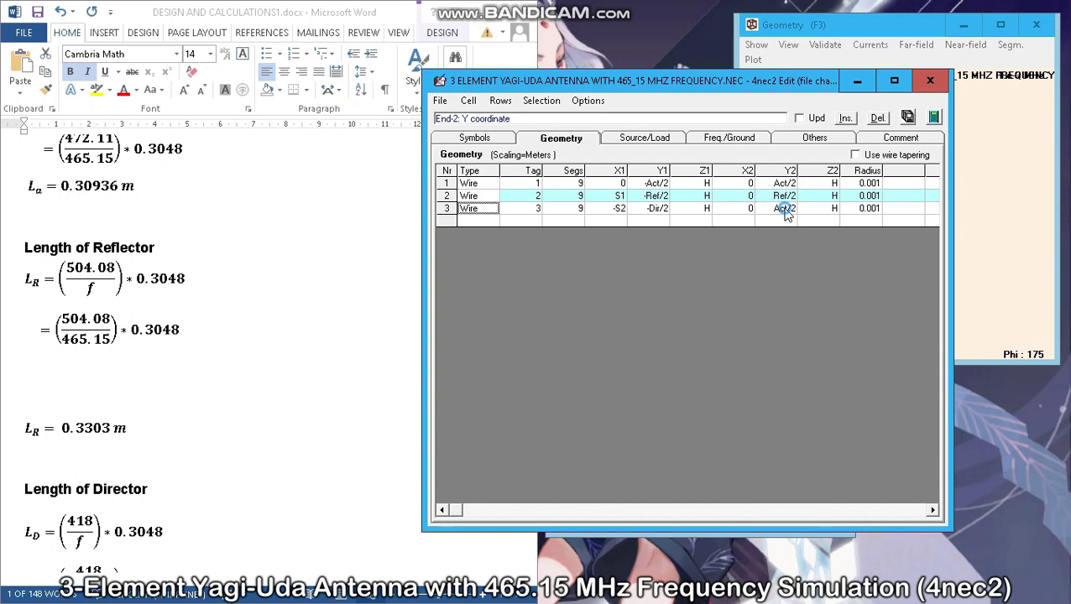
{"action": "left_click", "coordinate": [780, 209]}
{"action": "key", "text": "BackSpace"}
{"action": "key", "text": "BackSpace"}
{"action": "key", "text": "BackSpace"}
{"action": "type", "text": "Dir"}
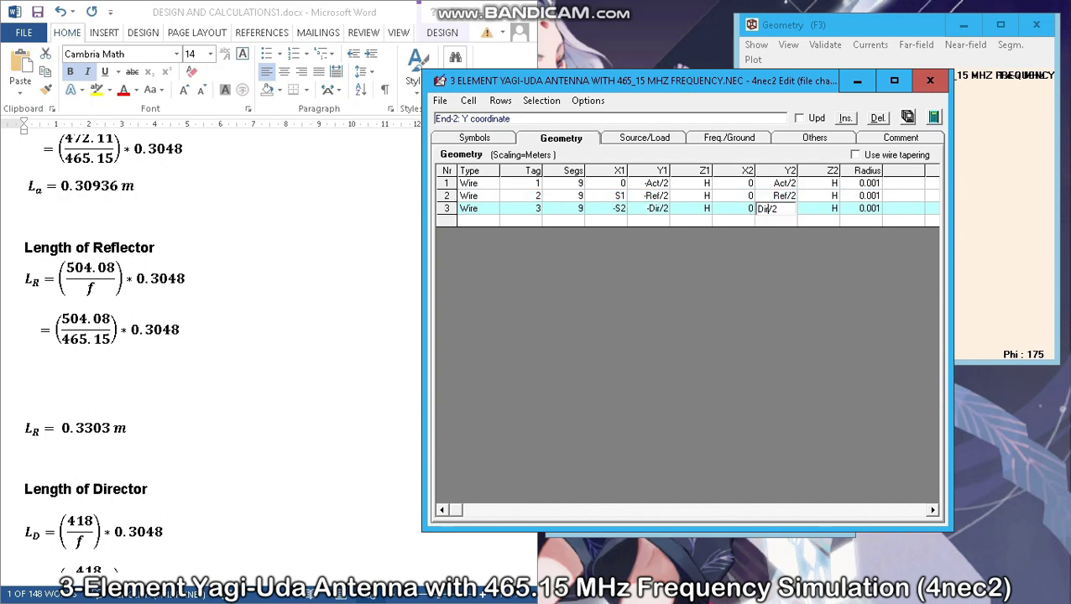
Set the end-2 X coordinate to S1 for wire 2 and -S2 for wire 3
{"action": "left_click", "coordinate": [821, 196]}
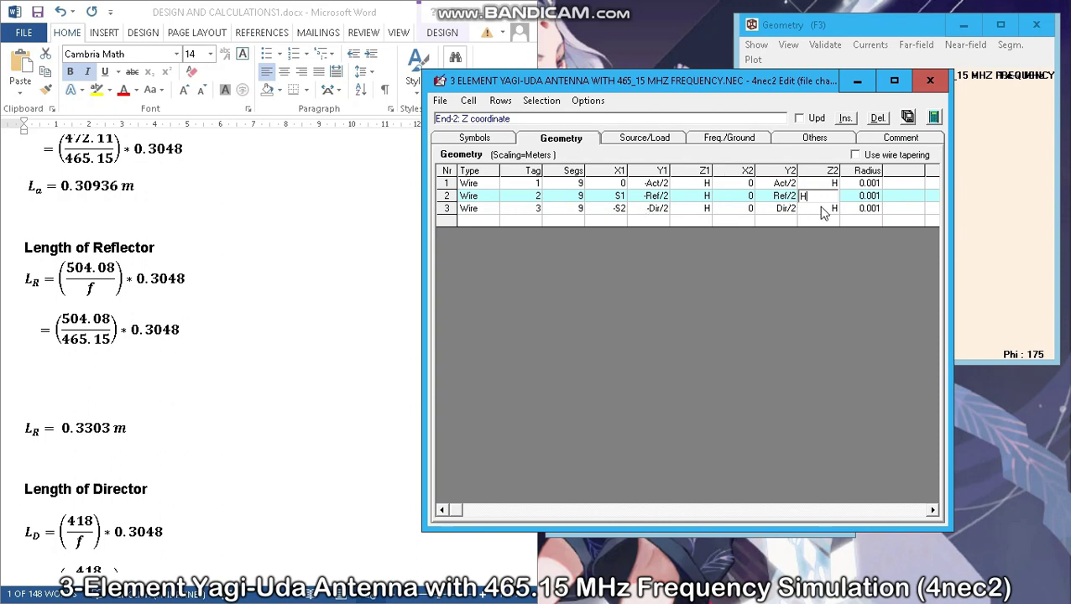
{"action": "left_click", "coordinate": [752, 197]}
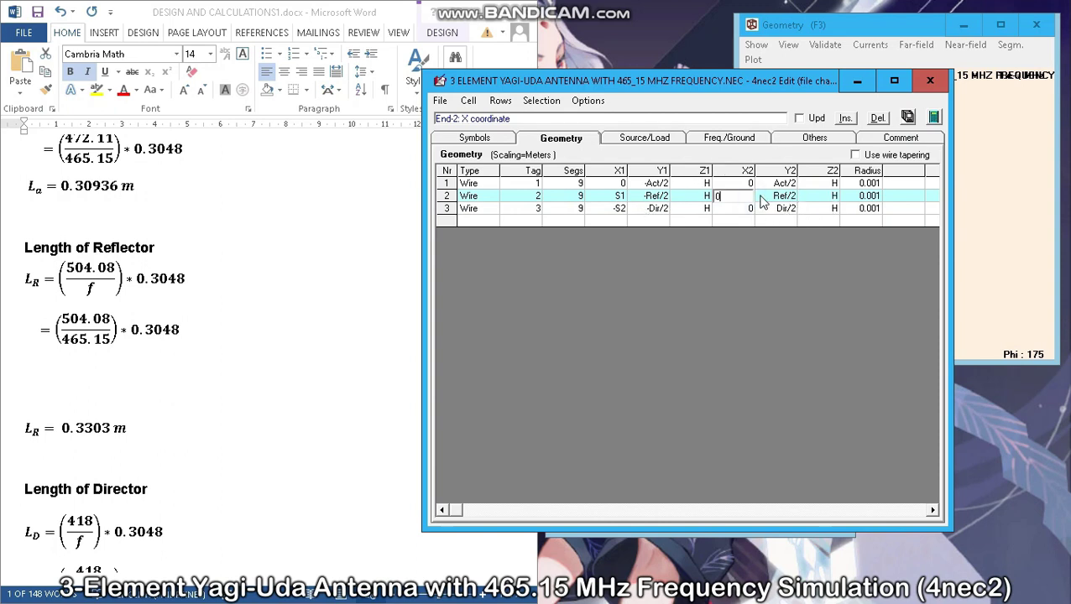
{"action": "left_click", "coordinate": [751, 209]}
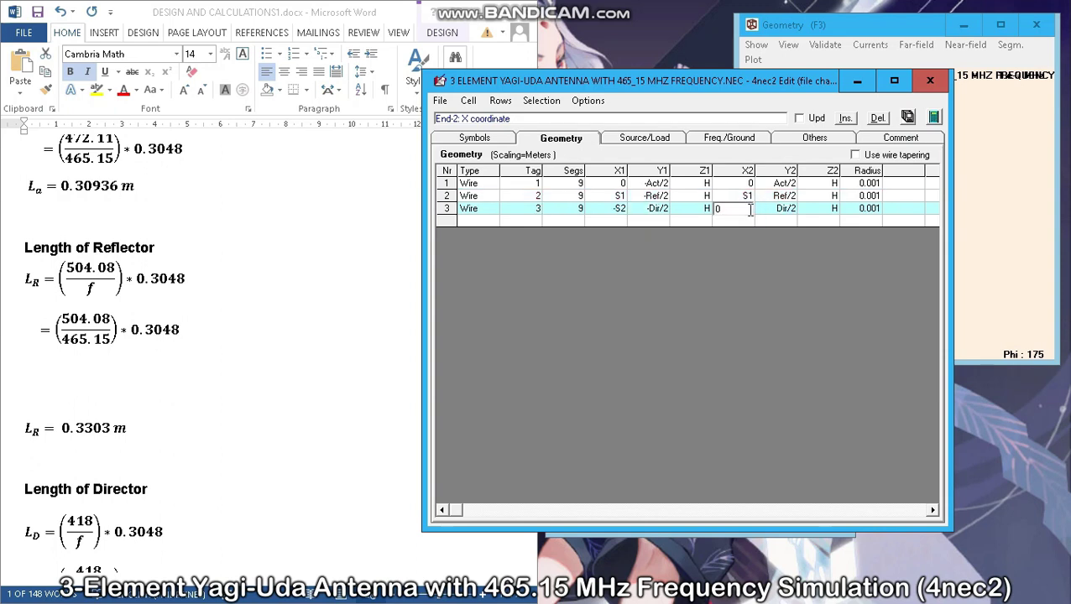
{"action": "type", "text": "-S2"}
{"action": "left_click", "coordinate": [789, 210]}
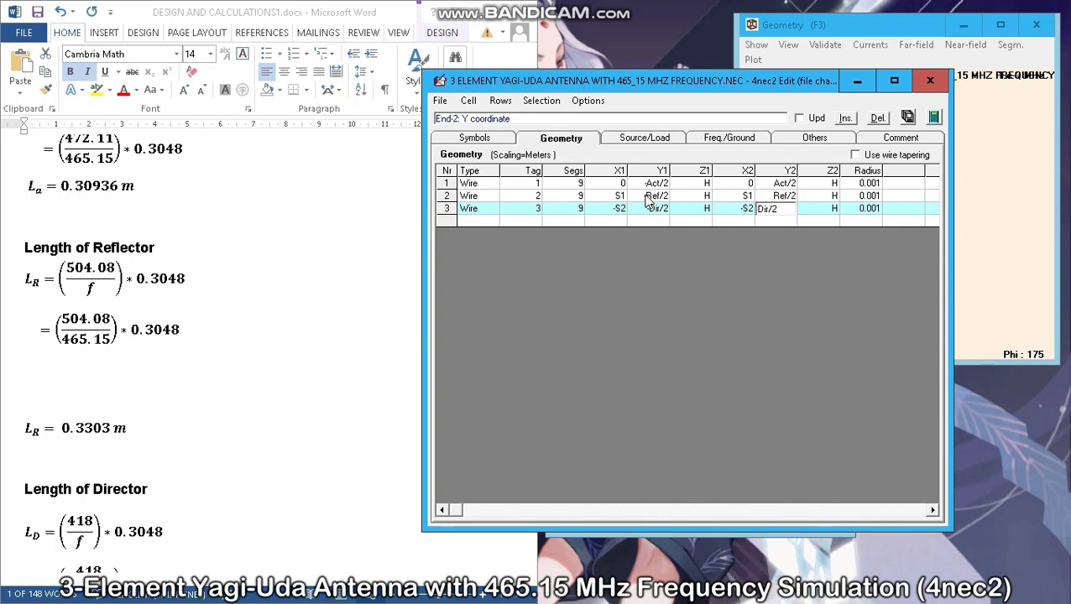
{"action": "left_click", "coordinate": [812, 200]}
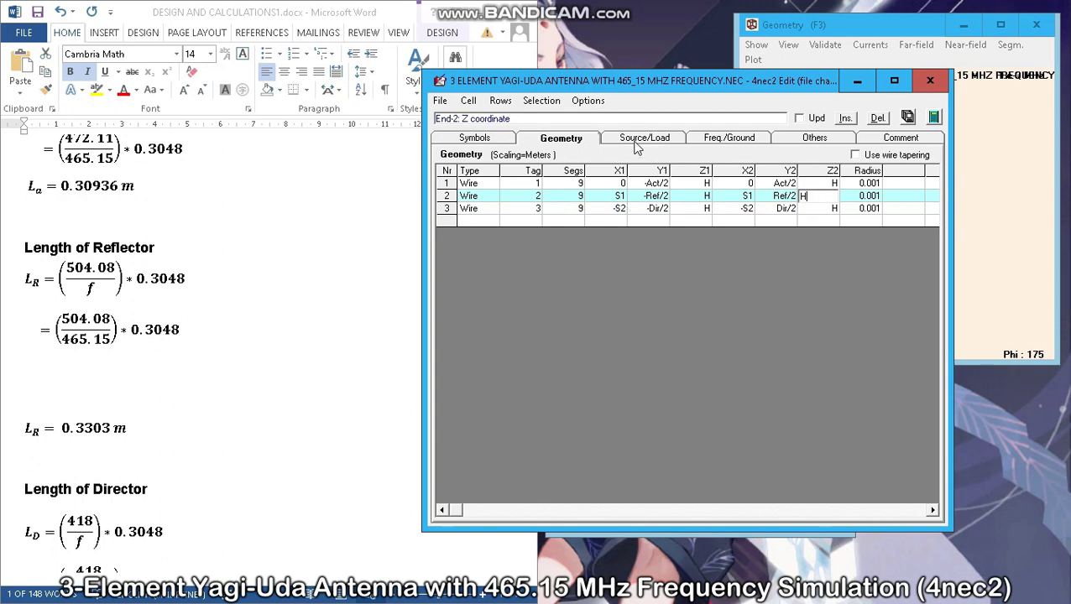
Add a voltage source on tag 1, segment 5, with real part 1 and imaginary part 0
{"action": "left_click", "coordinate": [636, 143]}
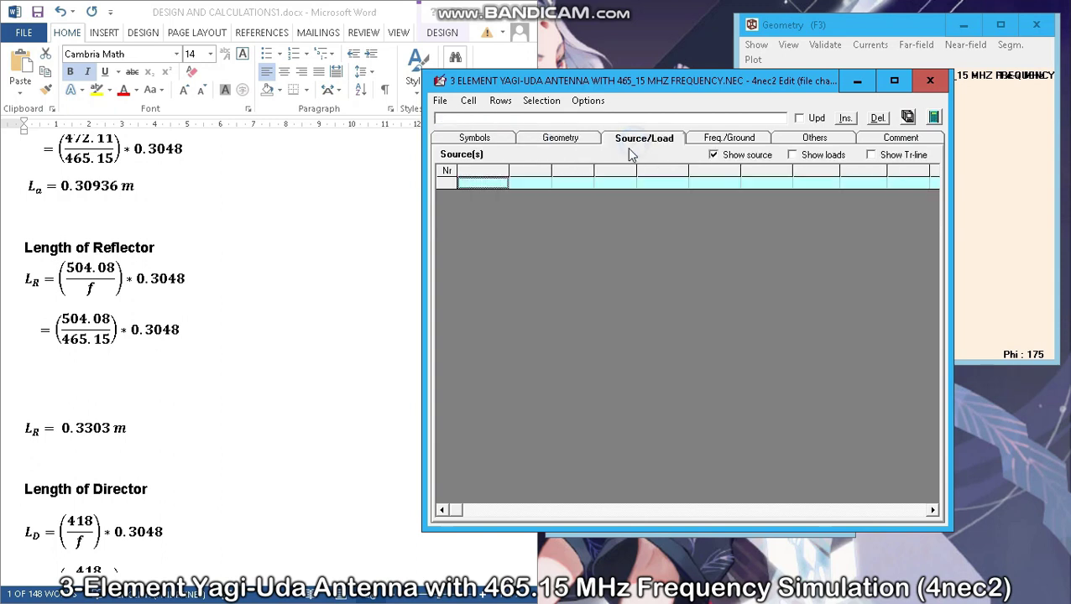
{"action": "left_click", "coordinate": [470, 184]}
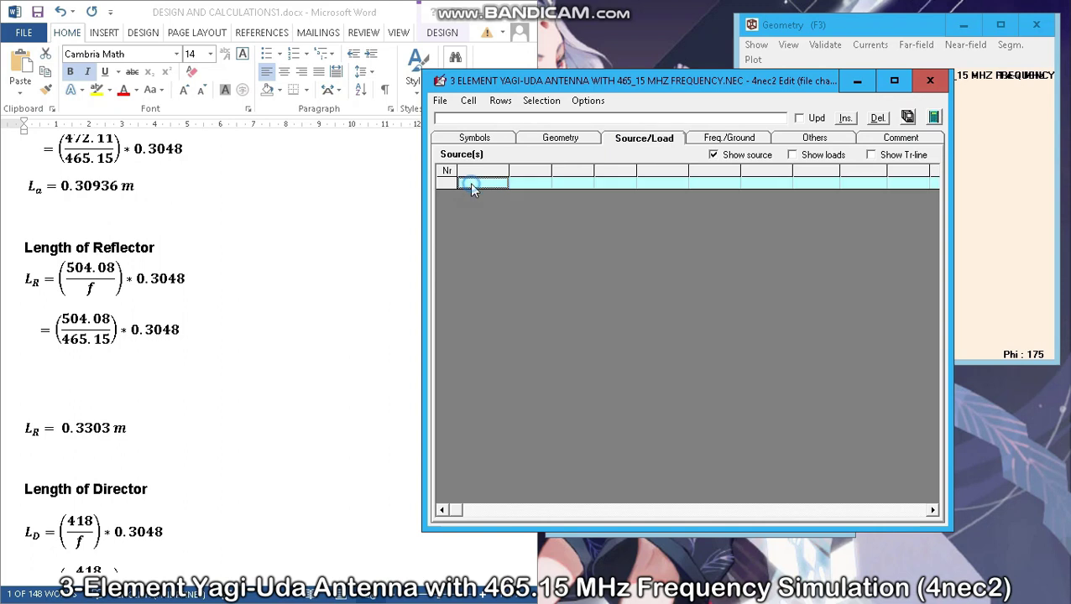
{"action": "left_click", "coordinate": [538, 184]}
{"action": "type", "text": "1"}
{"action": "left_click", "coordinate": [579, 183]}
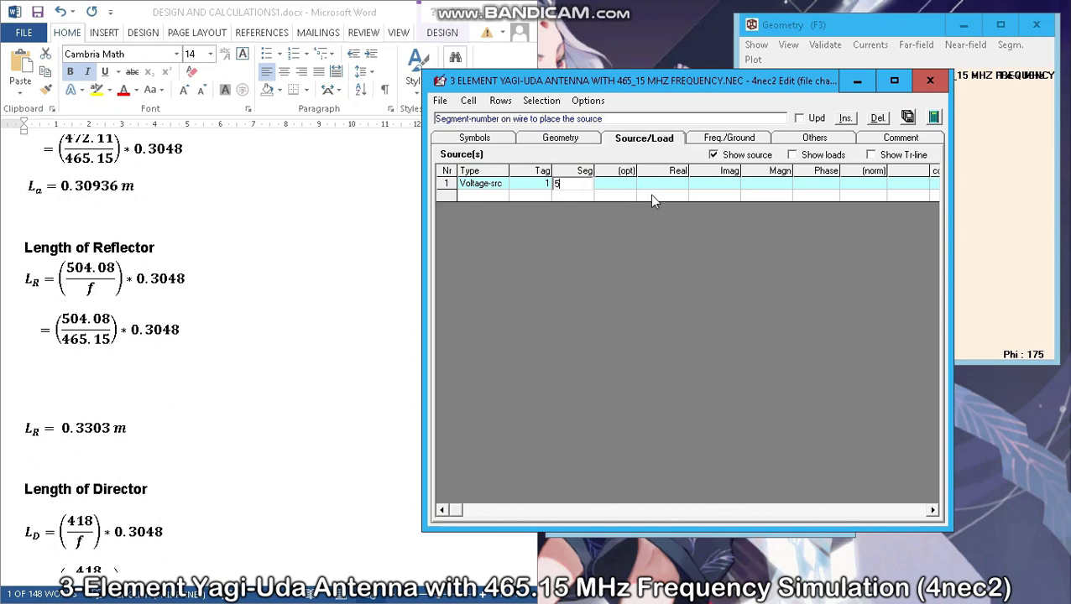
{"action": "left_click", "coordinate": [674, 185]}
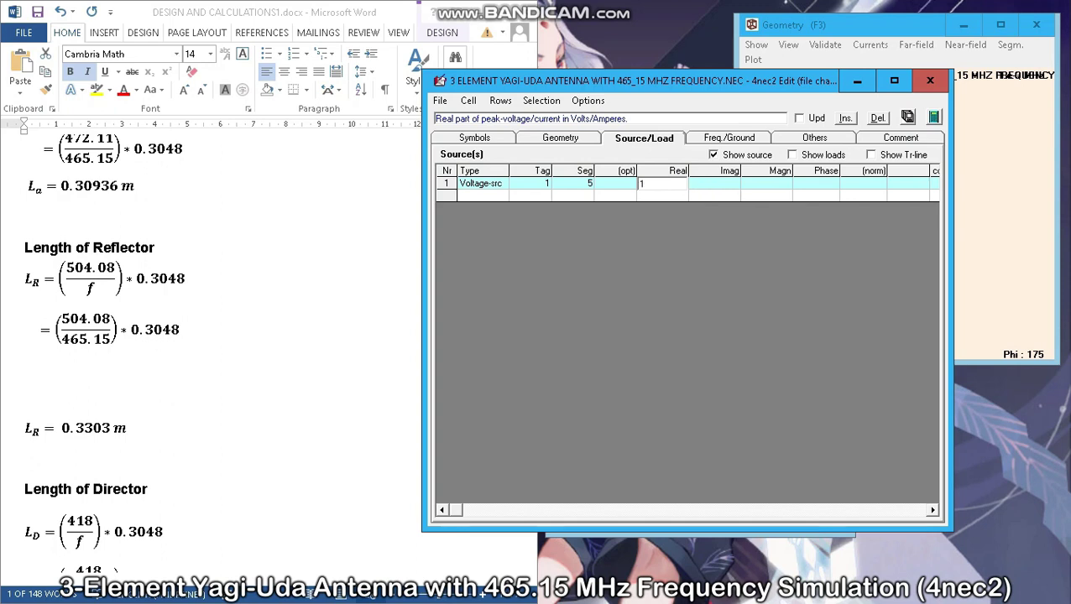
{"action": "left_click", "coordinate": [705, 186]}
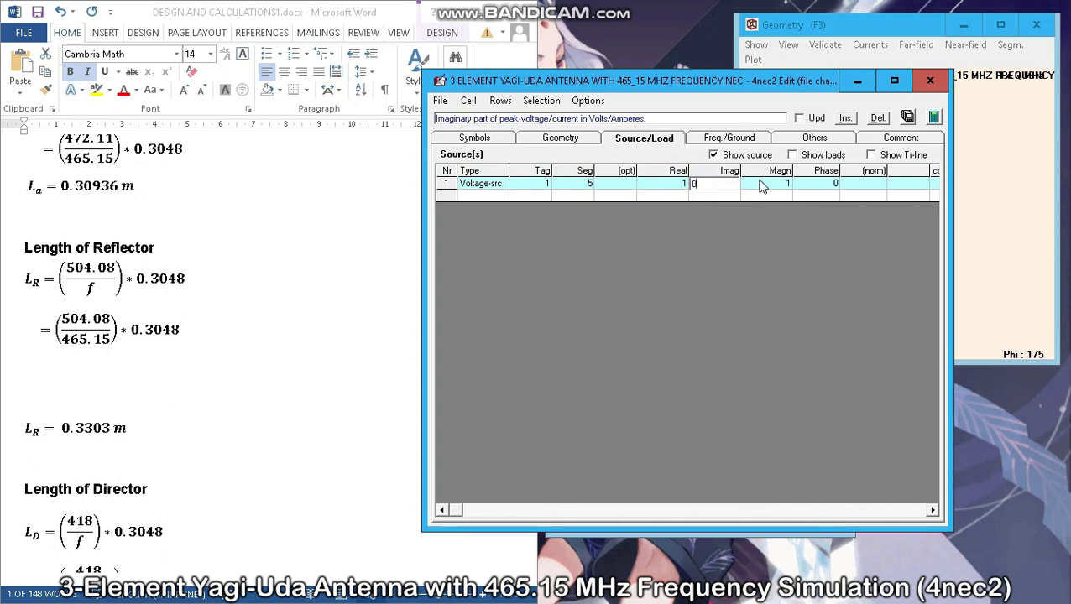
Set the simulation frequency to 465.15 MHz and save the antenna model
{"action": "left_click", "coordinate": [728, 139]}
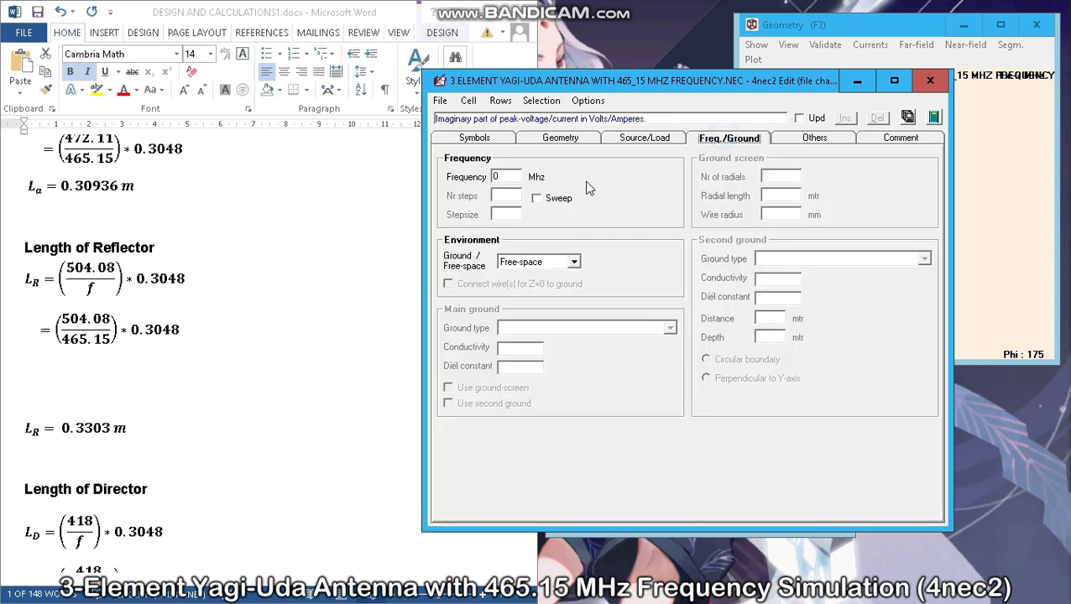
{"action": "left_click", "coordinate": [516, 176]}
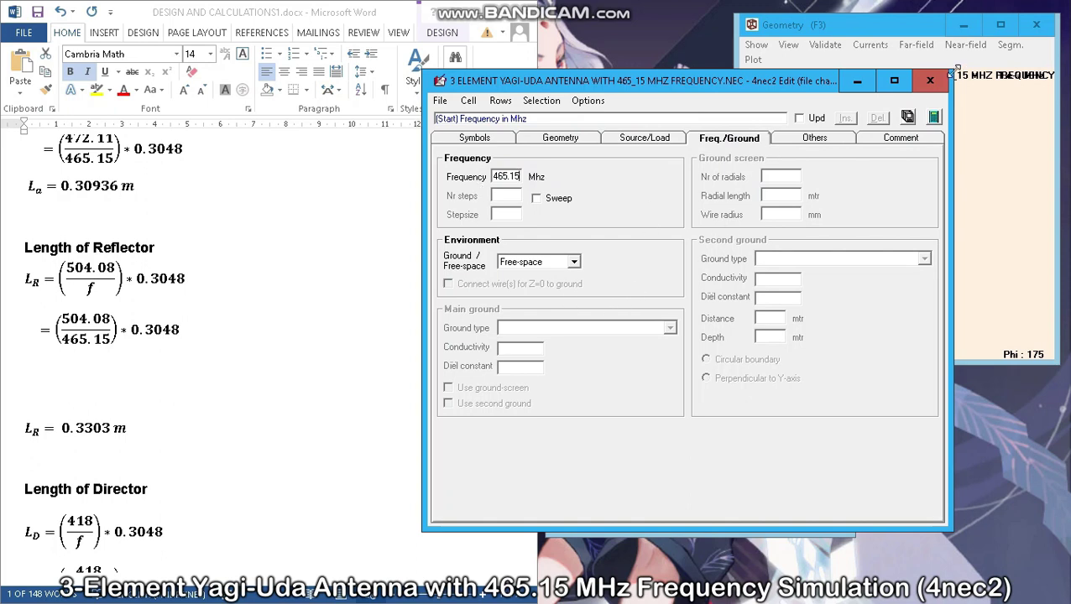
{"action": "left_click", "coordinate": [907, 117]}
Run the calculation to generate the antenna's far-field pattern
{"action": "left_click", "coordinate": [933, 117]}
{"action": "left_click", "coordinate": [477, 429]}
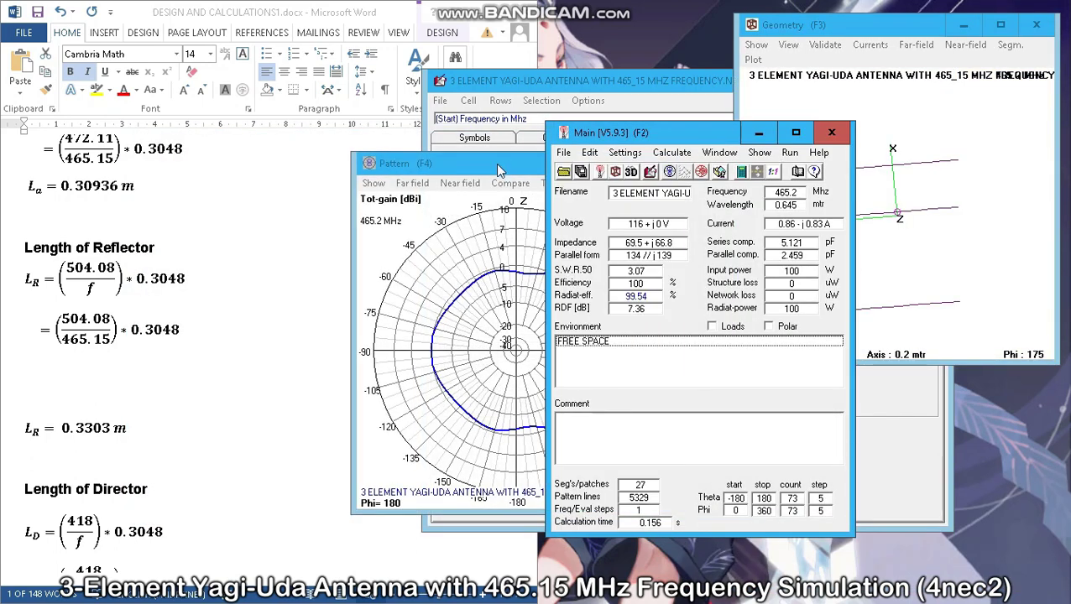
Clear the Word document out of the way and regenerate the far-field pattern from the model editor
{"action": "left_click_drag", "start_coordinate": [499, 171], "coordinate": [550, 183]}
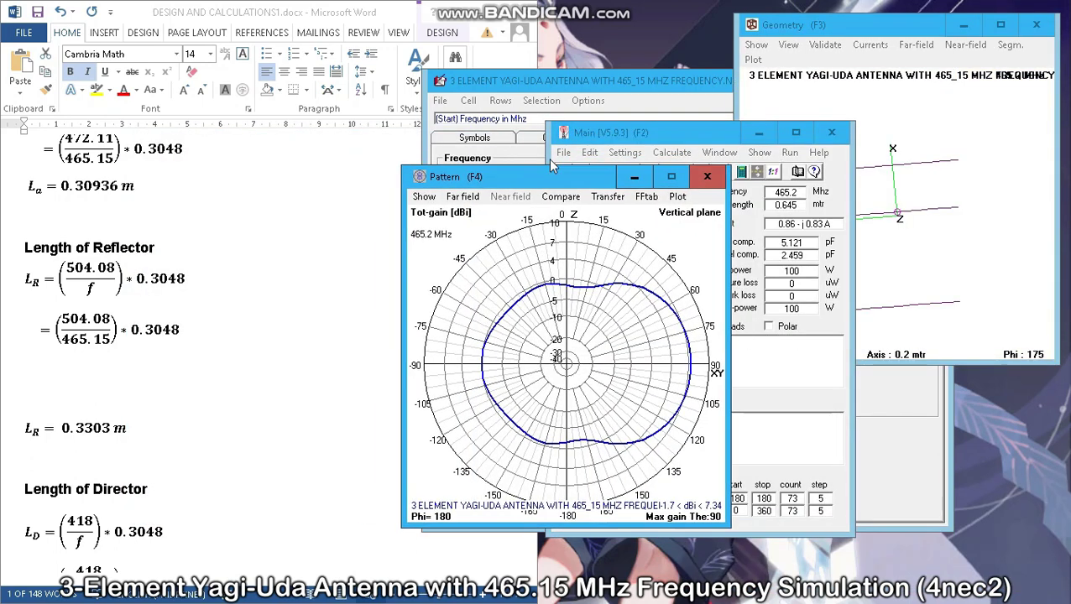
{"action": "left_click", "coordinate": [471, 11]}
{"action": "left_click_drag", "start_coordinate": [549, 80], "coordinate": [139, 27]}
{"action": "left_click", "coordinate": [526, 63]}
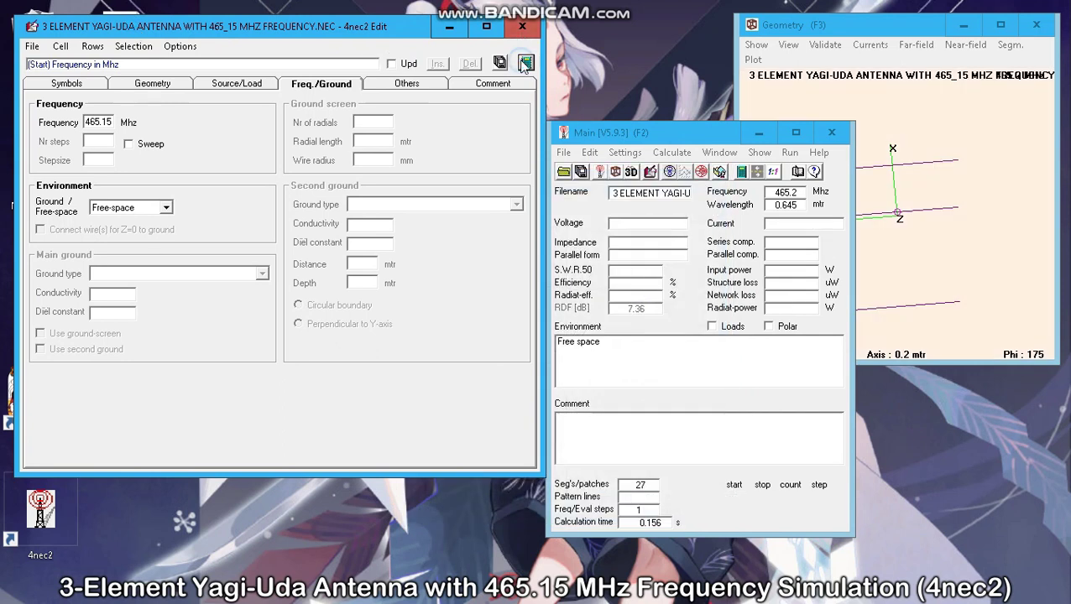
{"action": "left_click", "coordinate": [478, 429]}
Close the model editor and decline exiting 4nec2
{"action": "key", "text": "Escape"}
{"action": "key", "text": "Escape"}
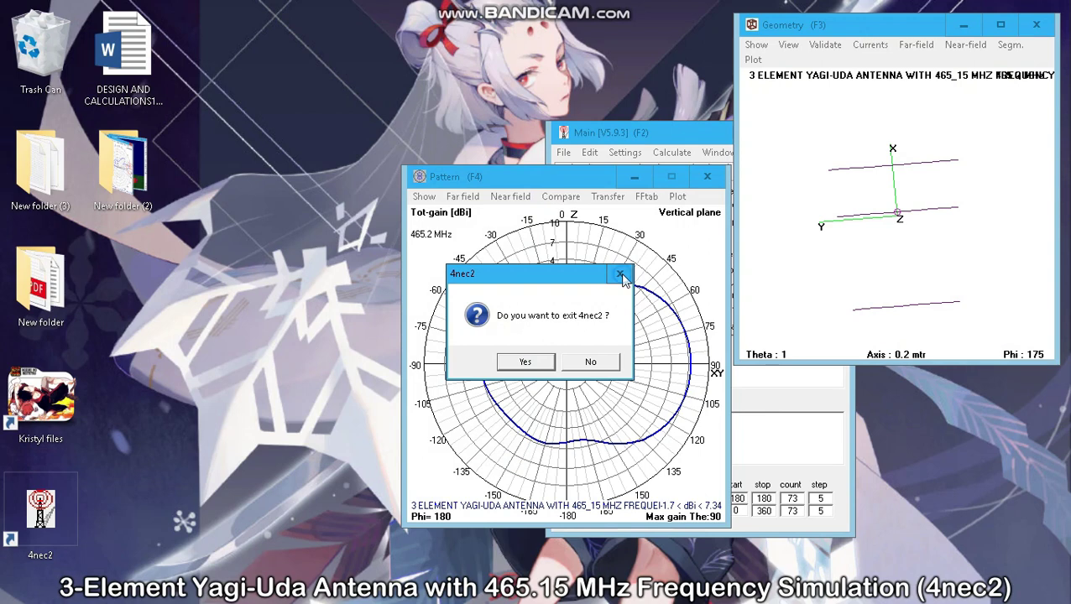
{"action": "left_click", "coordinate": [591, 362]}
Rerun the far-field calculation from the main window and arrange the main and pattern windows side by side
{"action": "left_click_drag", "start_coordinate": [672, 132], "coordinate": [160, 26]}
{"action": "left_click", "coordinate": [232, 56]}
{"action": "left_click", "coordinate": [478, 430]}
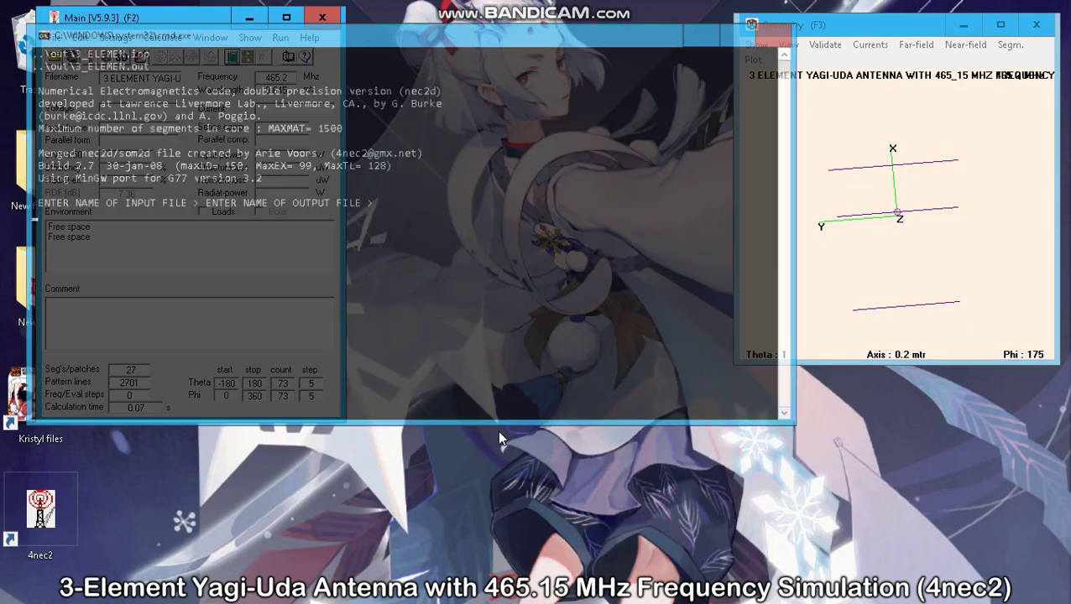
{"action": "left_click_drag", "start_coordinate": [588, 180], "coordinate": [562, 158]}
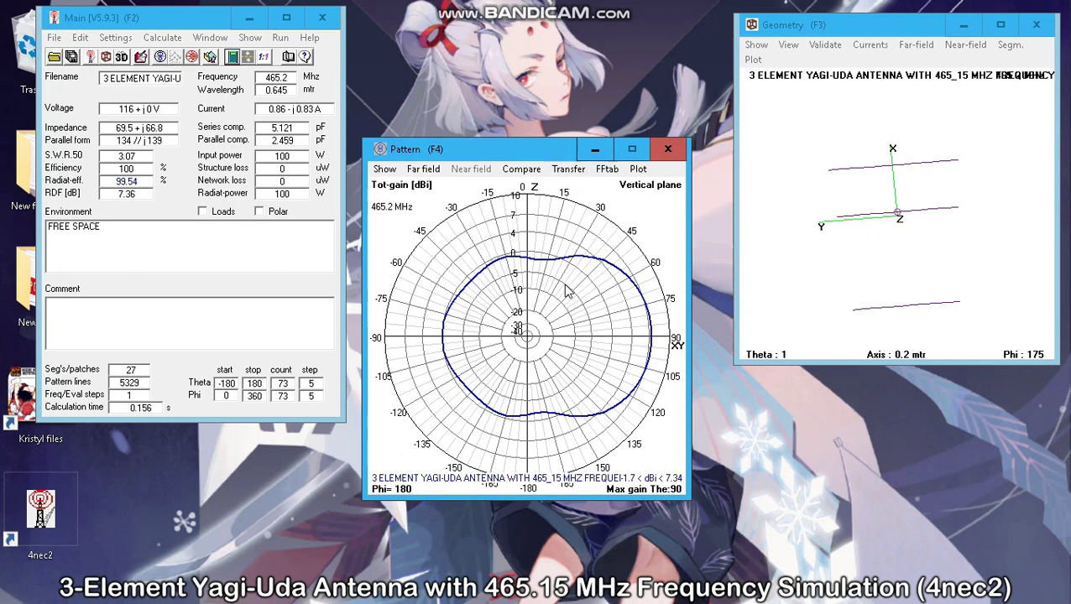
Display the gain, beamwidth and front-to-back markers on the pattern and compare its horizontal and vertical planes
{"action": "key", "text": "h"}
{"action": "key", "text": "v"}
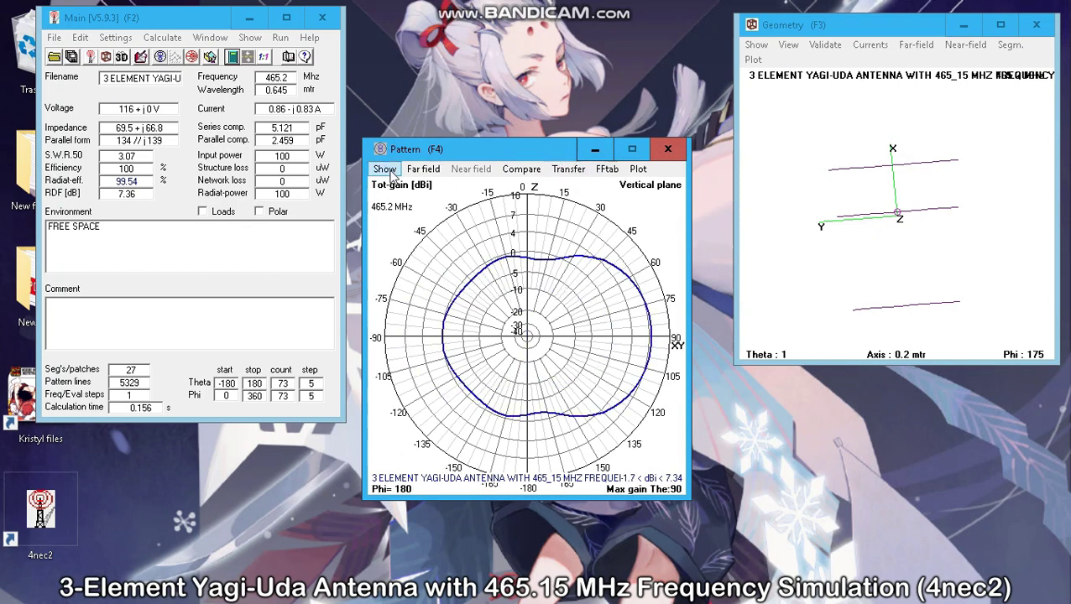
{"action": "left_click", "coordinate": [384, 168]}
{"action": "left_click", "coordinate": [424, 240]}
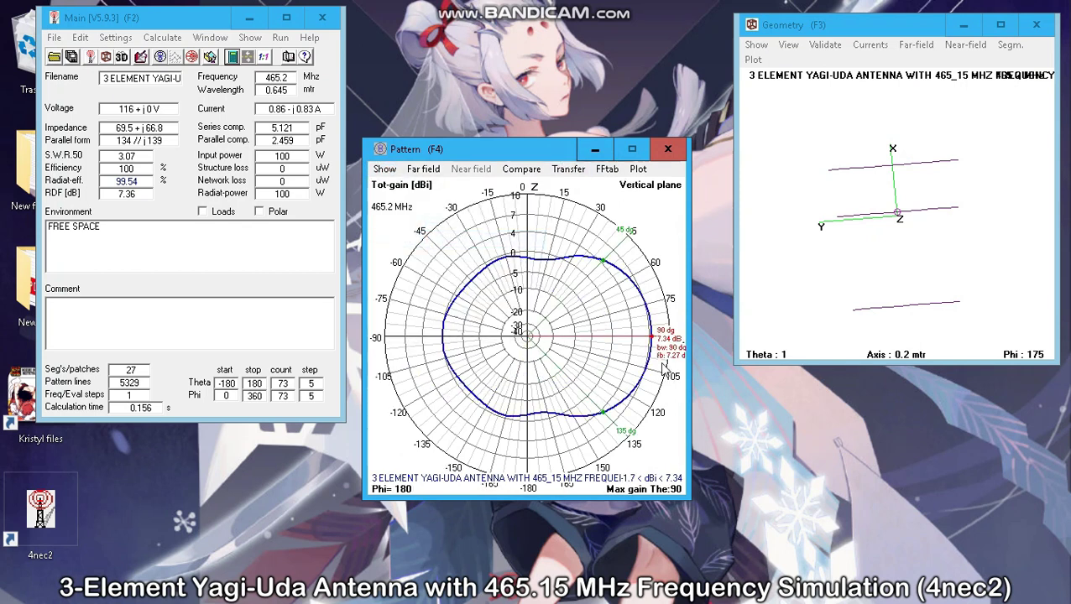
{"action": "key", "text": "h"}
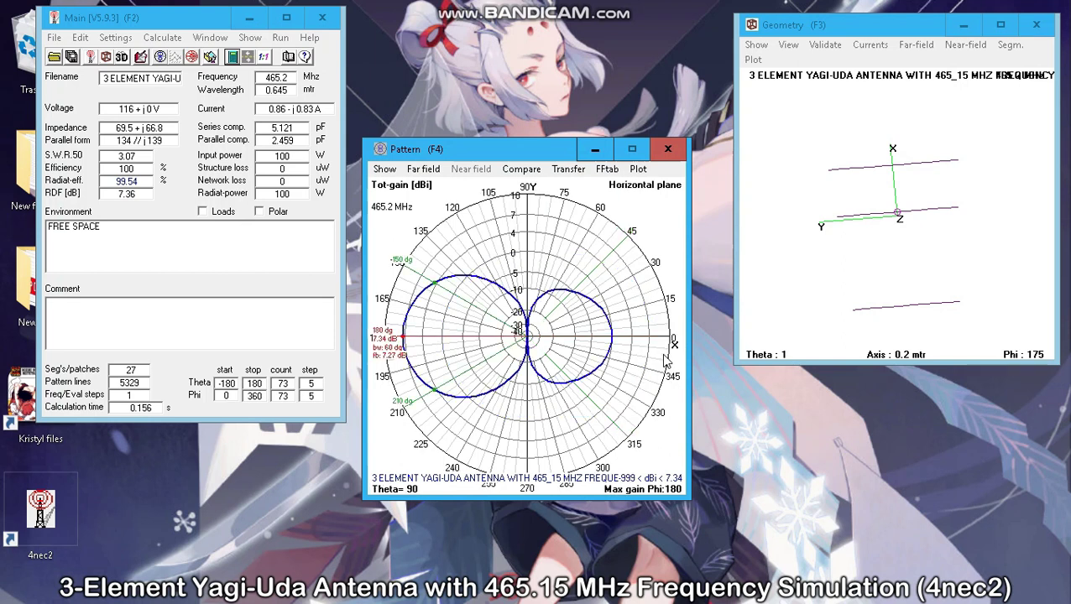
{"action": "key", "text": "v"}
Examine the antenna structure with its multi-color radiation pattern in the 3D viewer, and close the viewer
{"action": "left_click", "coordinate": [121, 57]}
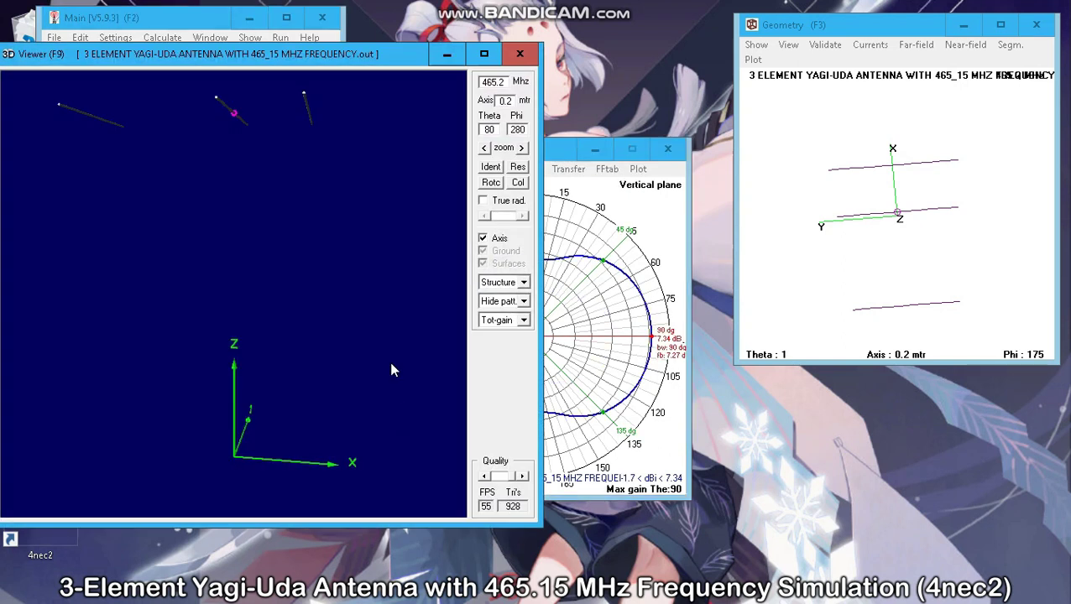
{"action": "left_click", "coordinate": [500, 303]}
{"action": "left_click", "coordinate": [514, 343]}
{"action": "left_click_drag", "start_coordinate": [286, 433], "coordinate": [128, 388]}
{"action": "left_click_drag", "start_coordinate": [259, 457], "coordinate": [522, 464]}
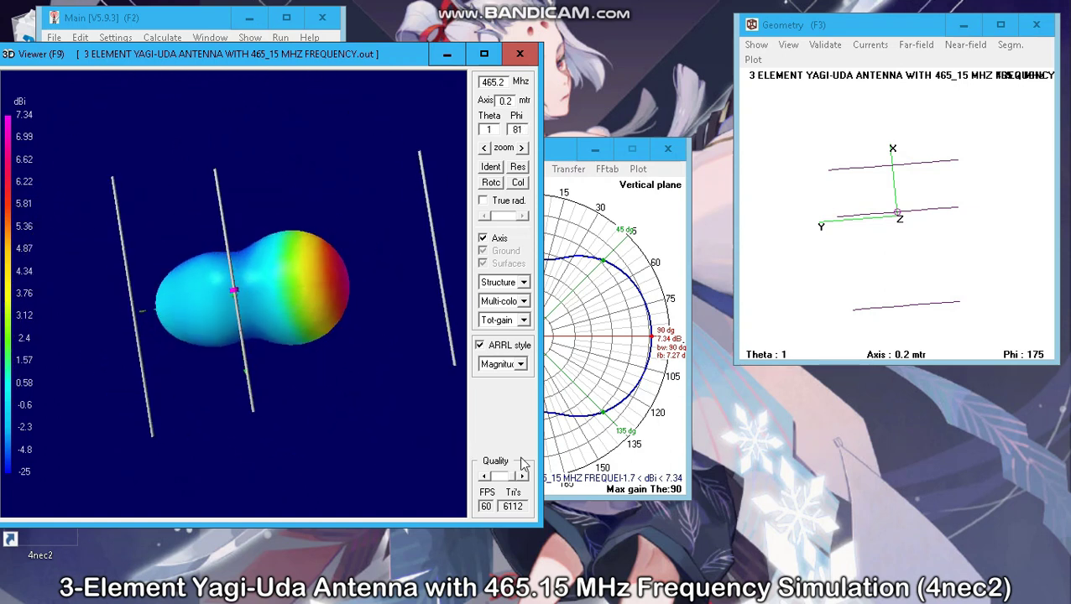
{"action": "left_click_drag", "start_coordinate": [383, 228], "coordinate": [255, 215]}
{"action": "left_click", "coordinate": [520, 54]}
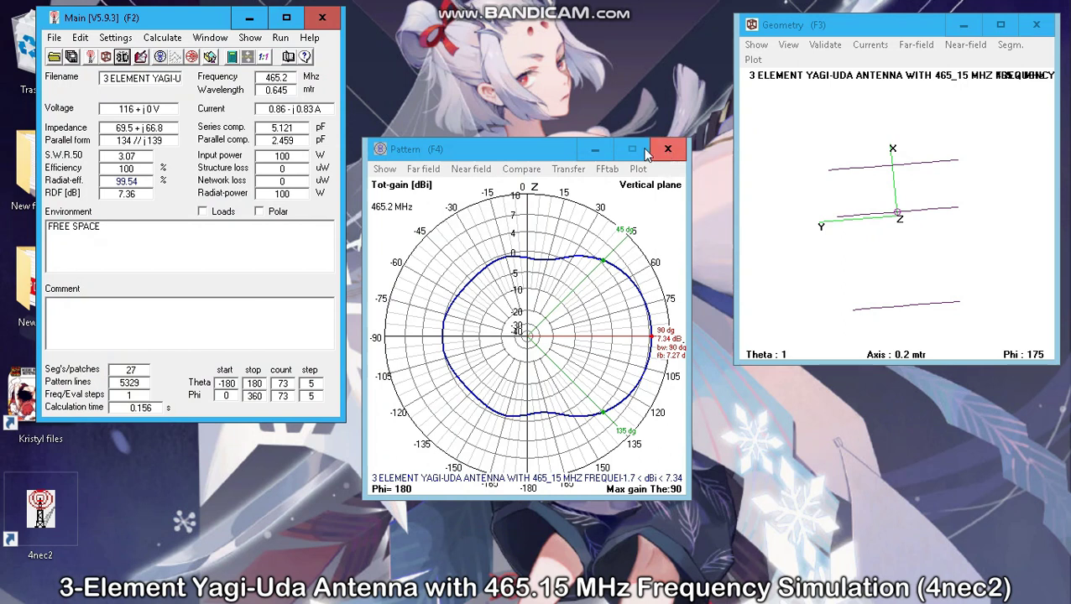
Open the optimizer and select Act, Ref and Dir as the variables to optimize
{"action": "left_click", "coordinate": [251, 55]}
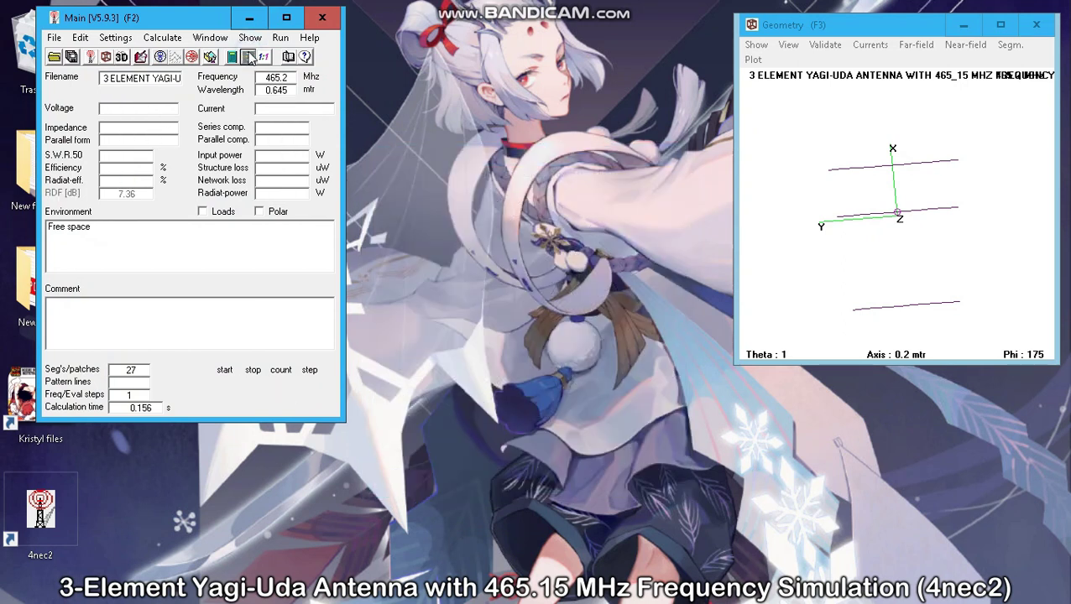
{"action": "left_click_drag", "start_coordinate": [546, 176], "coordinate": [244, 120]}
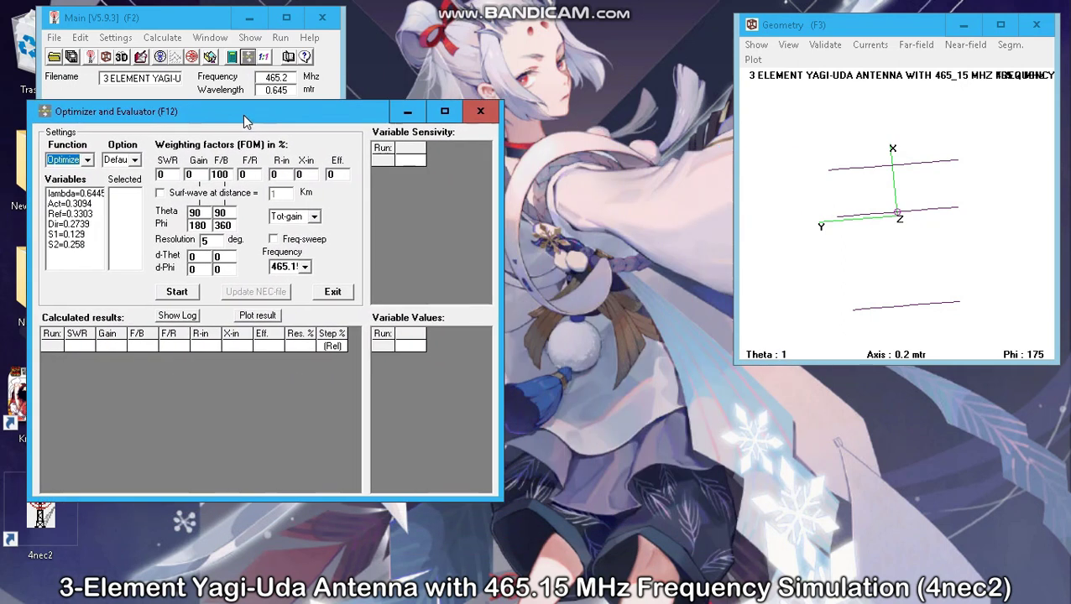
{"action": "double_click", "coordinate": [73, 204]}
{"action": "double_click", "coordinate": [78, 214]}
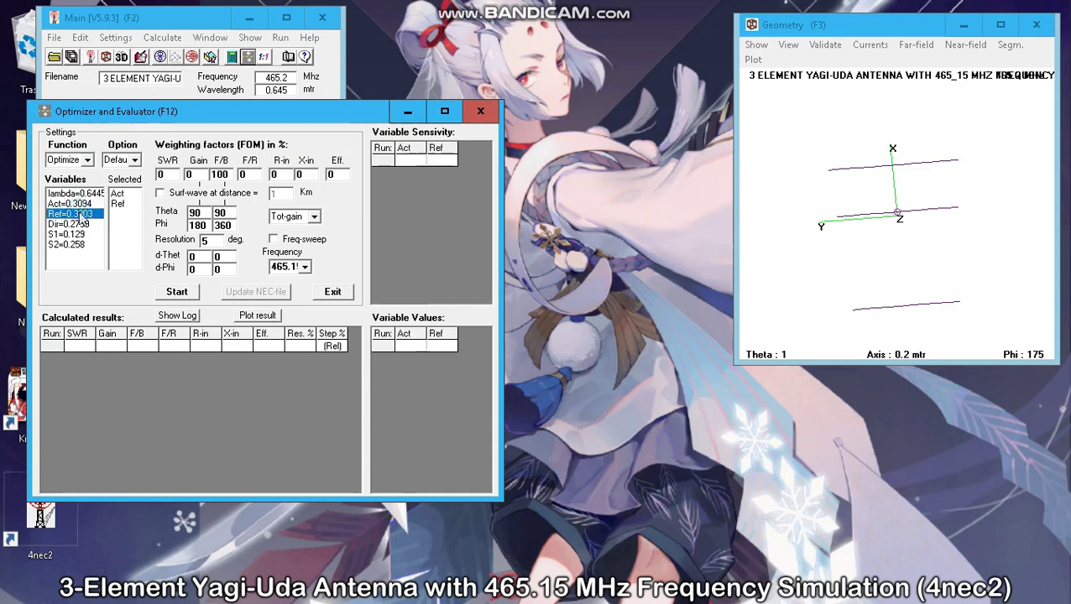
{"action": "double_click", "coordinate": [80, 225]}
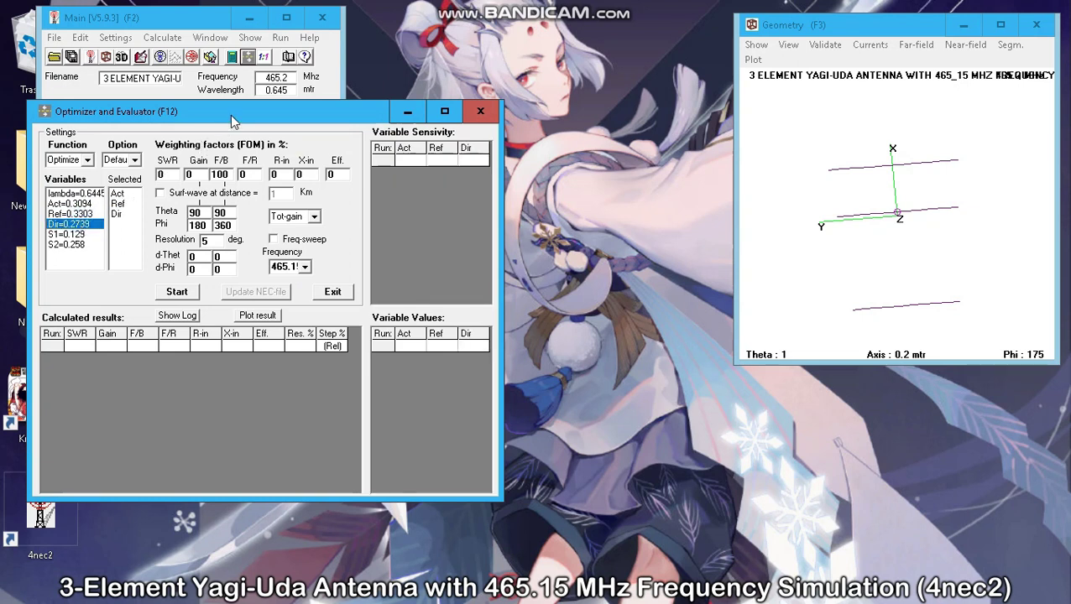
Run the optimization of the selected variables to completion, keeping the pattern window clear of the results tables
{"action": "left_click_drag", "start_coordinate": [232, 116], "coordinate": [213, 77]}
{"action": "left_click", "coordinate": [159, 249]}
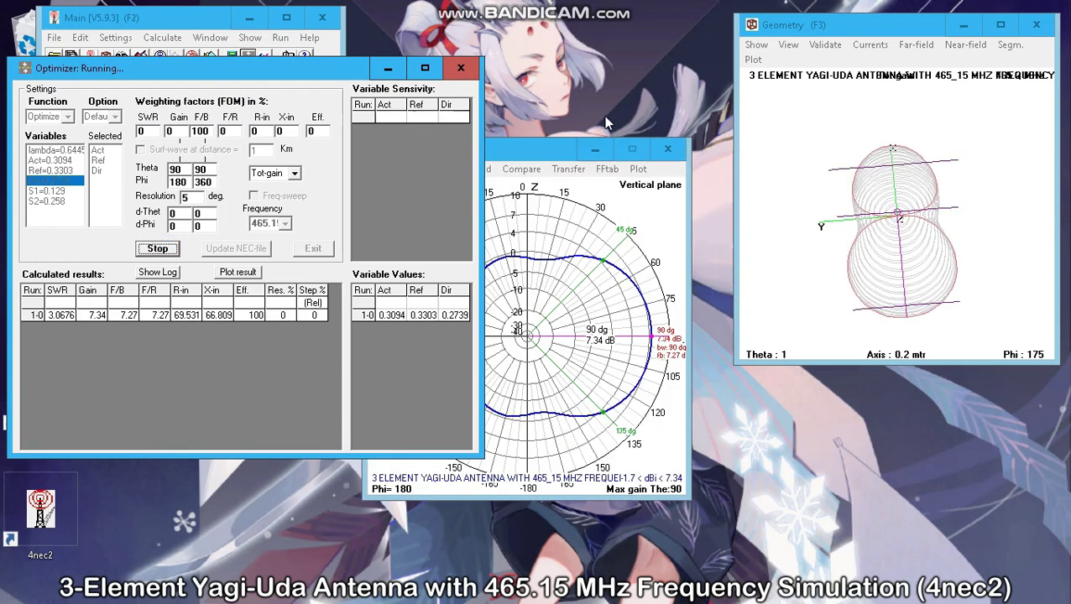
{"action": "left_click_drag", "start_coordinate": [521, 154], "coordinate": [590, 234]}
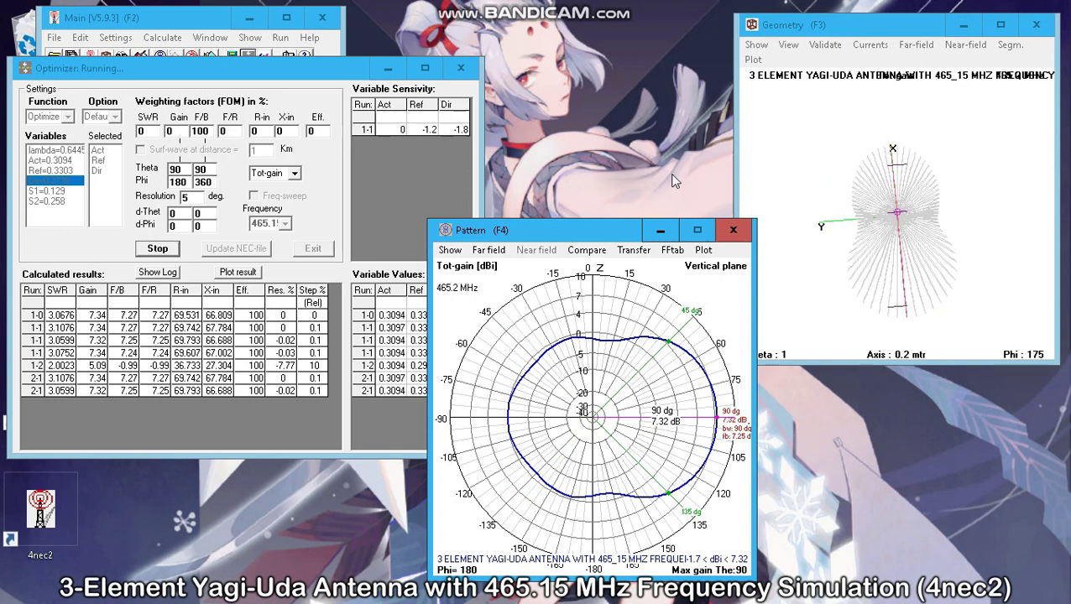
{"action": "left_click_drag", "start_coordinate": [570, 230], "coordinate": [625, 239]}
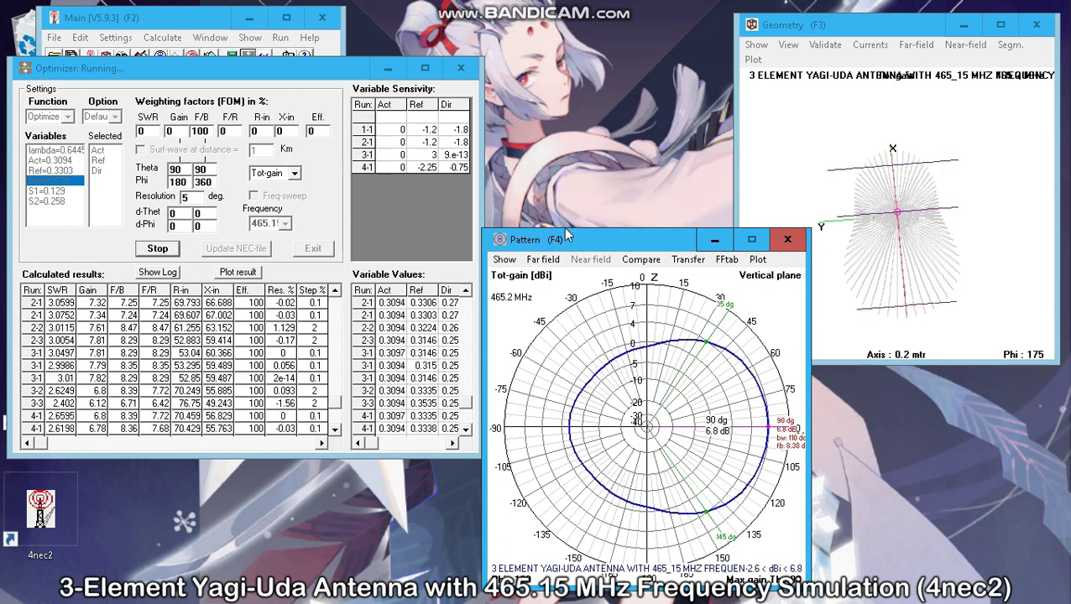
{"action": "left_click", "coordinate": [375, 445]}
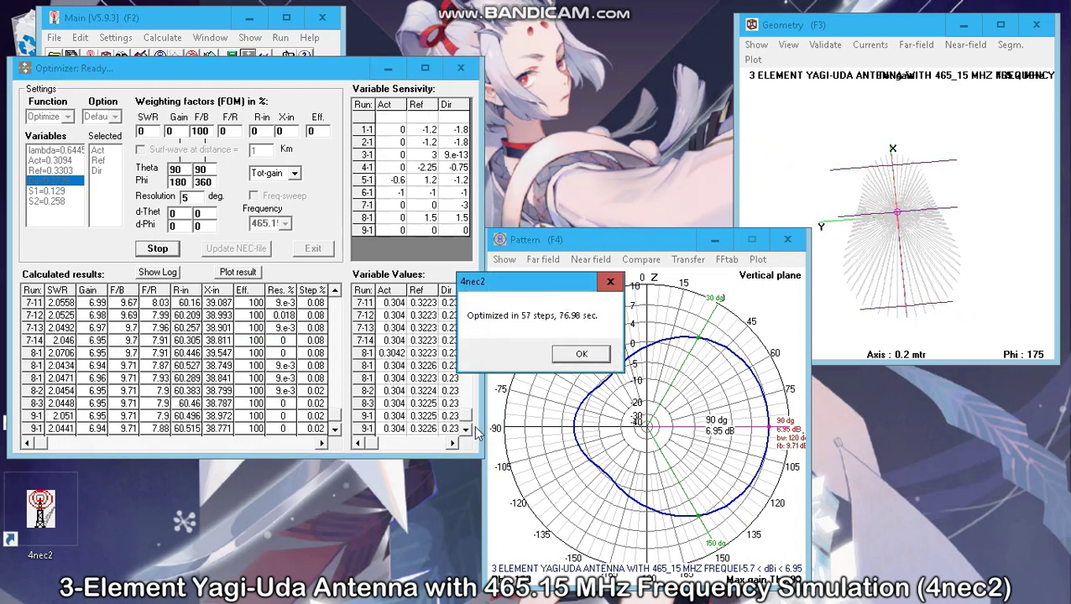
{"action": "left_click", "coordinate": [601, 359]}
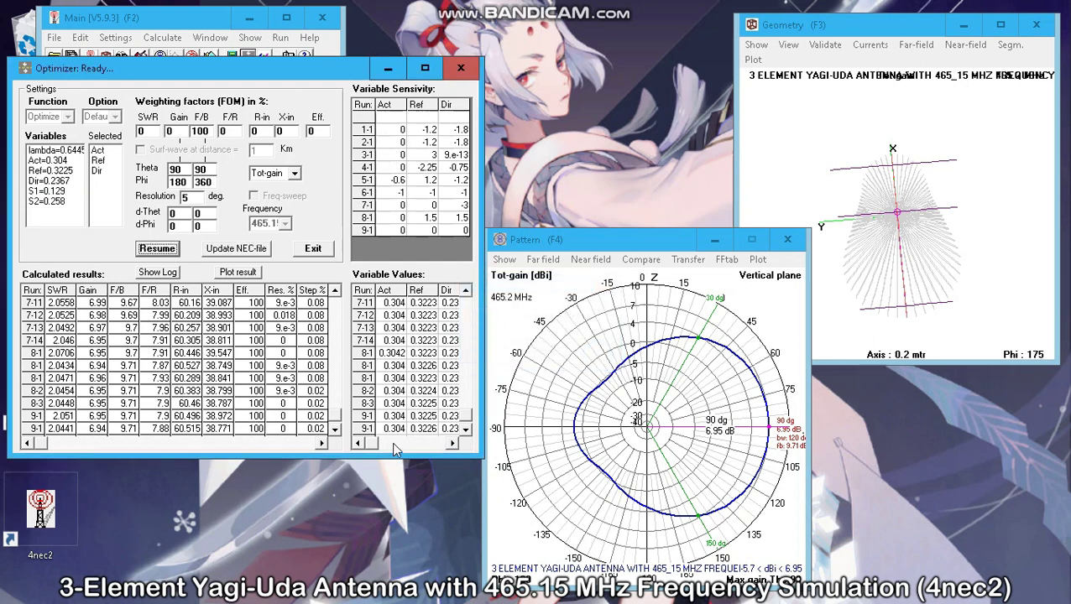
Review the optimized variable values and SWR results, and check the pattern in the horizontal and vertical planes
{"action": "left_click_drag", "start_coordinate": [422, 444], "coordinate": [367, 461]}
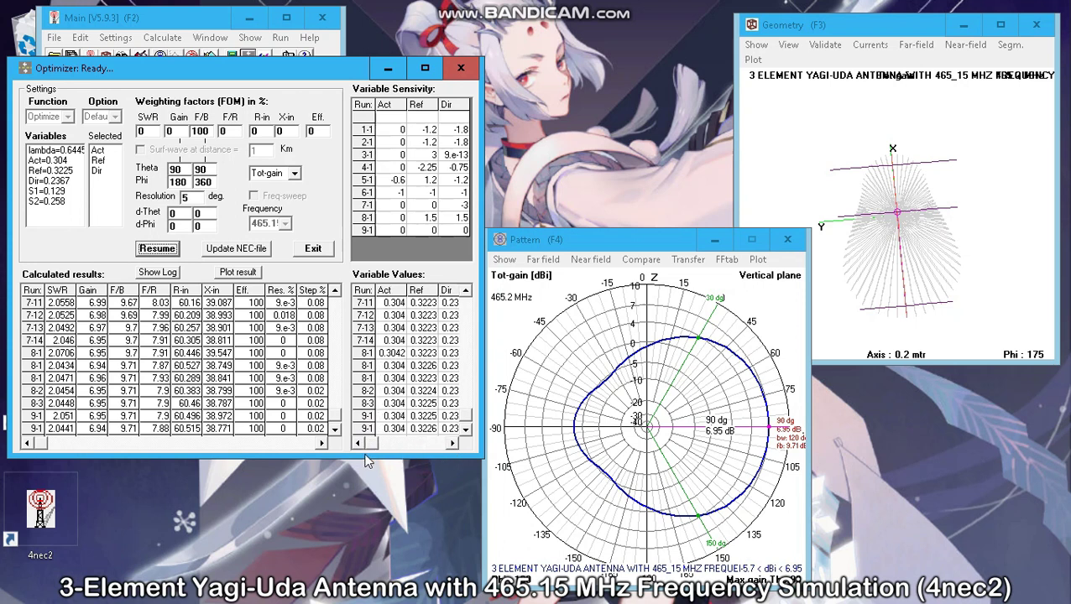
{"action": "left_click", "coordinate": [445, 429]}
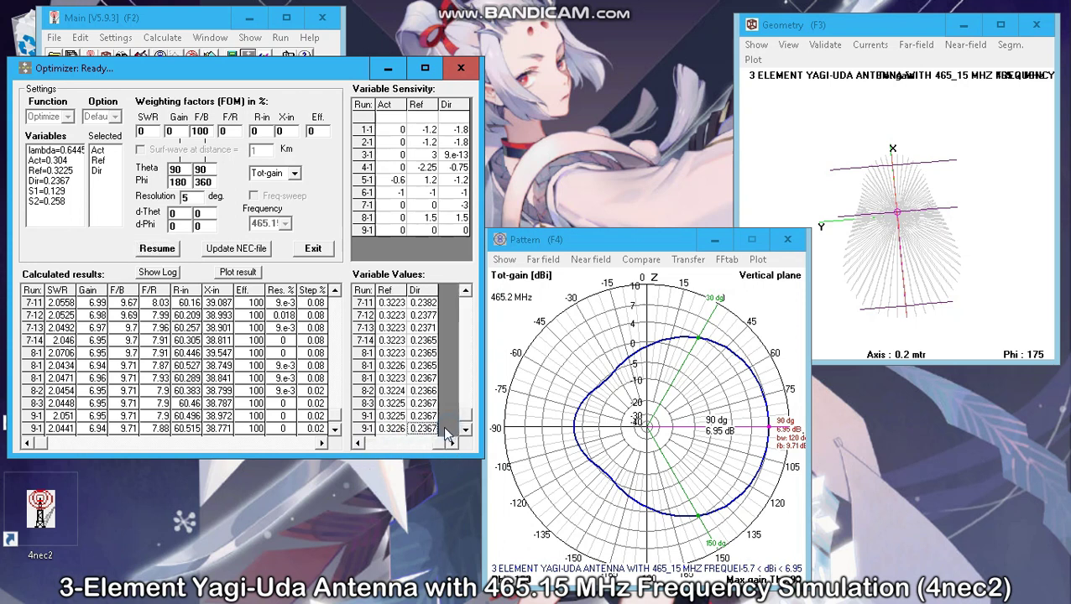
{"action": "left_click", "coordinate": [75, 428]}
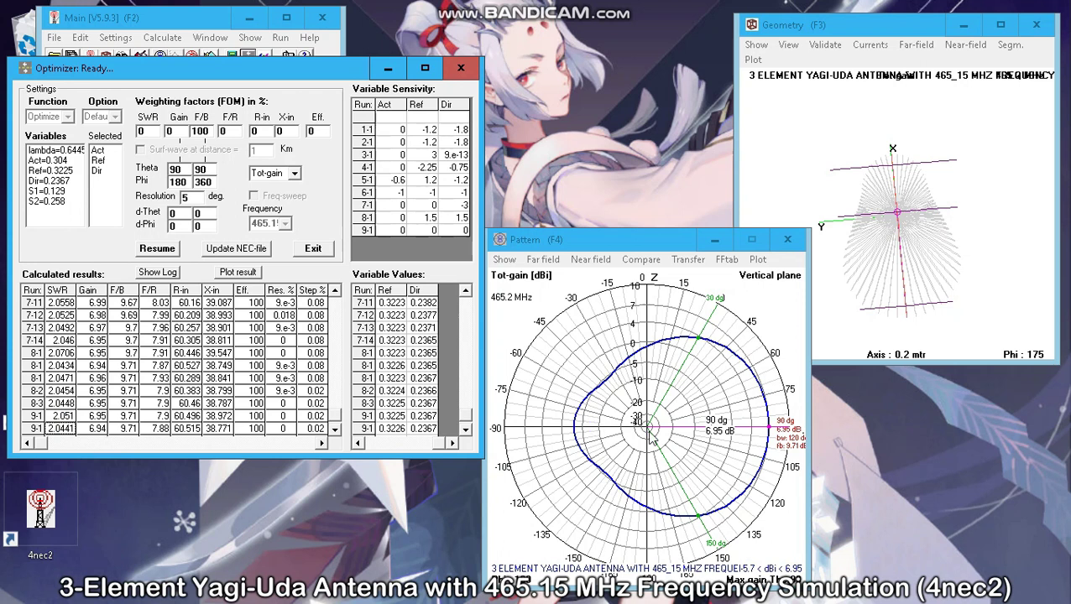
{"action": "left_click", "coordinate": [666, 447]}
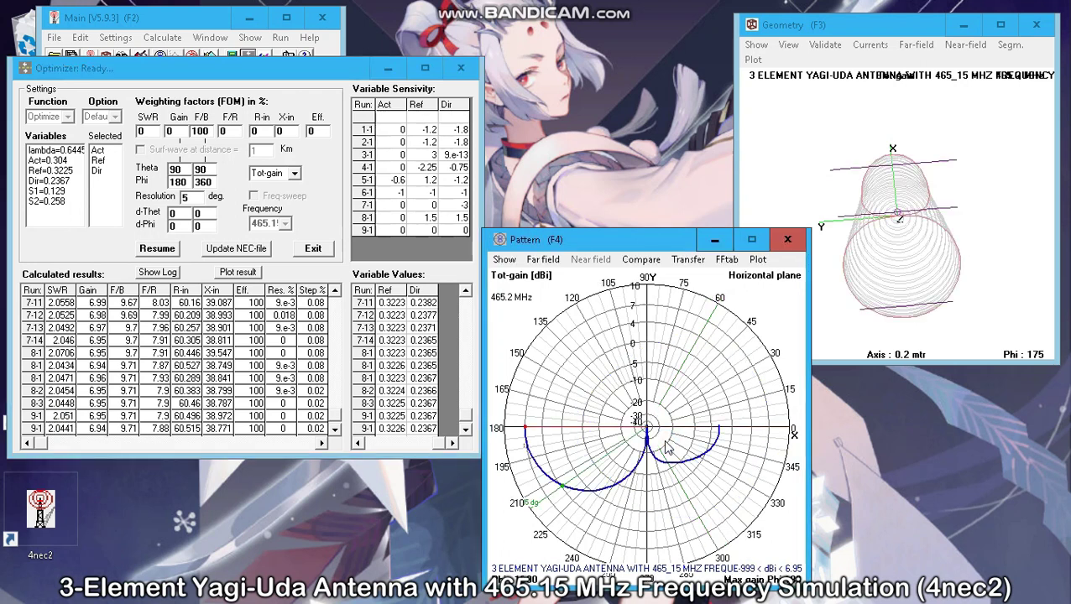
{"action": "left_click", "coordinate": [666, 447]}
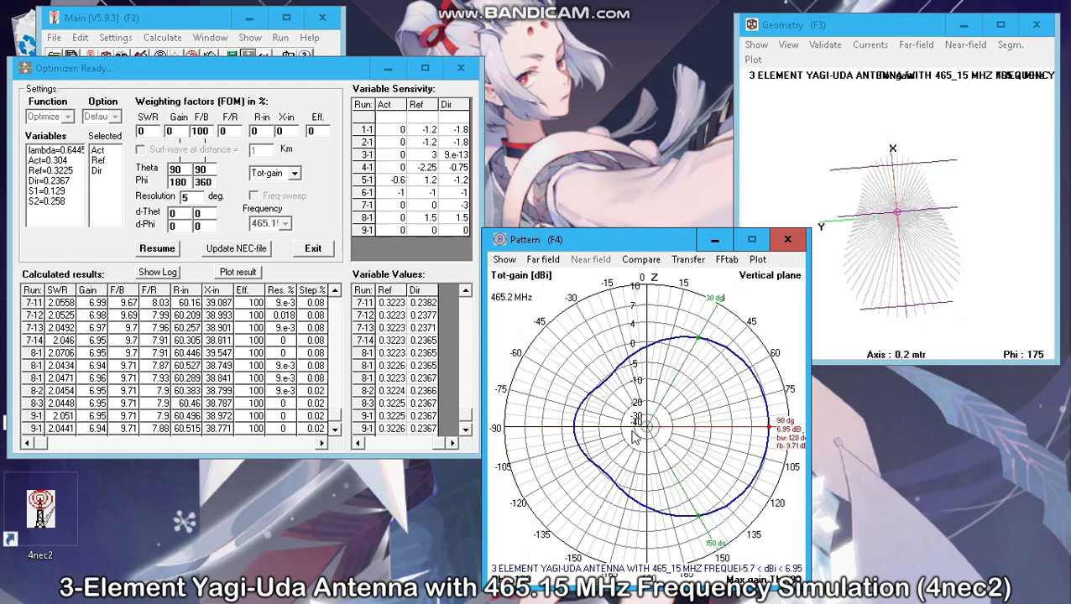
Update the NEC file with the optimized values, overwriting 3 ELEMENT YAGI-UDA ANTENNA WITH 465_15 MHZ FREQUENCY.NEC, and close the optimizer
{"action": "left_click", "coordinate": [237, 249]}
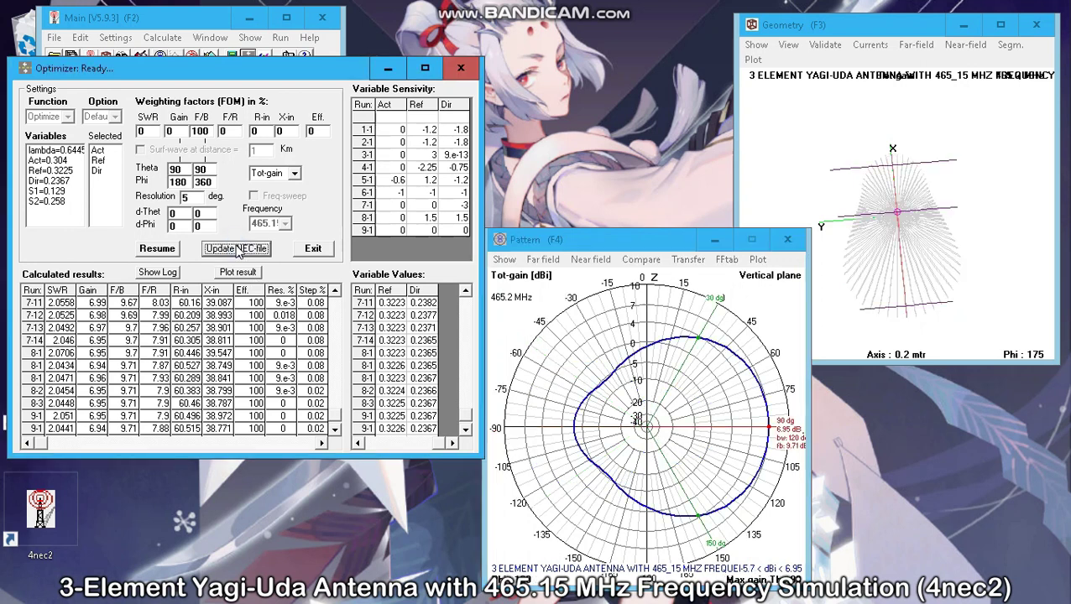
{"action": "left_click", "coordinate": [713, 353]}
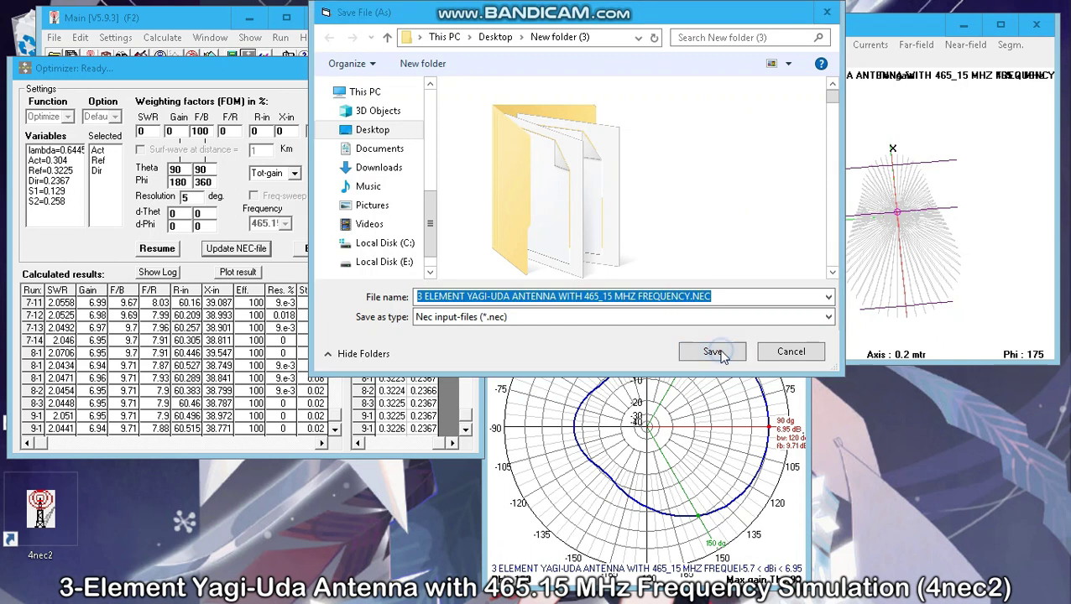
{"action": "left_click", "coordinate": [639, 313]}
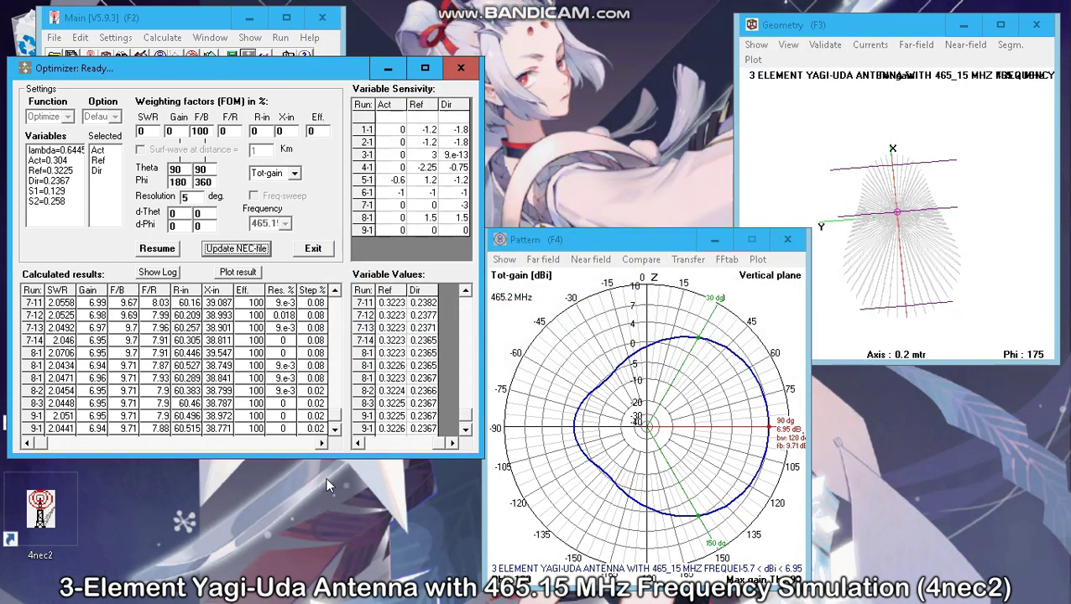
{"action": "left_click", "coordinate": [461, 68]}
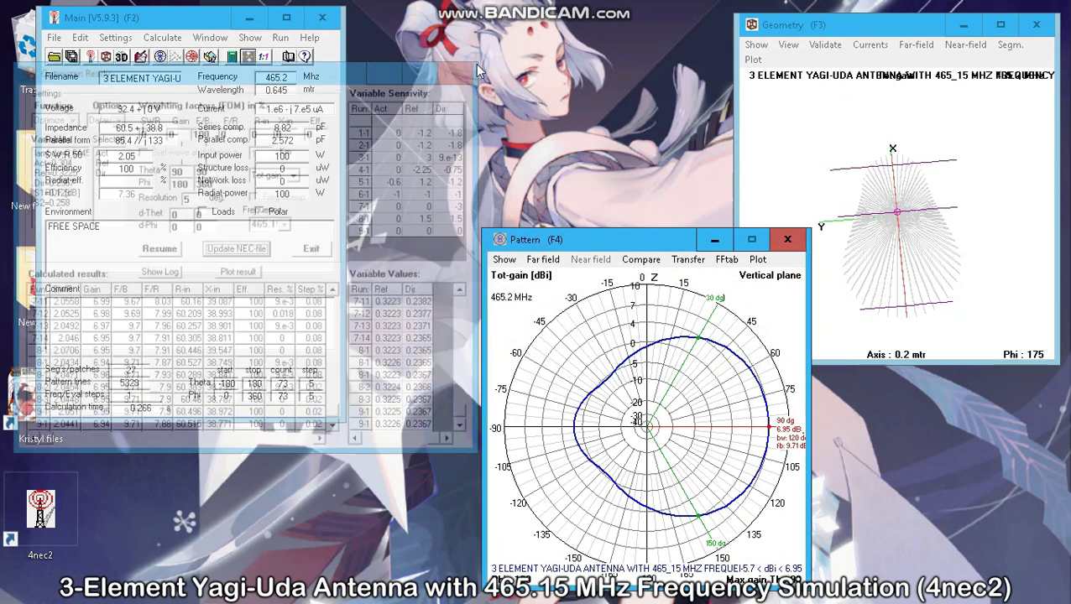
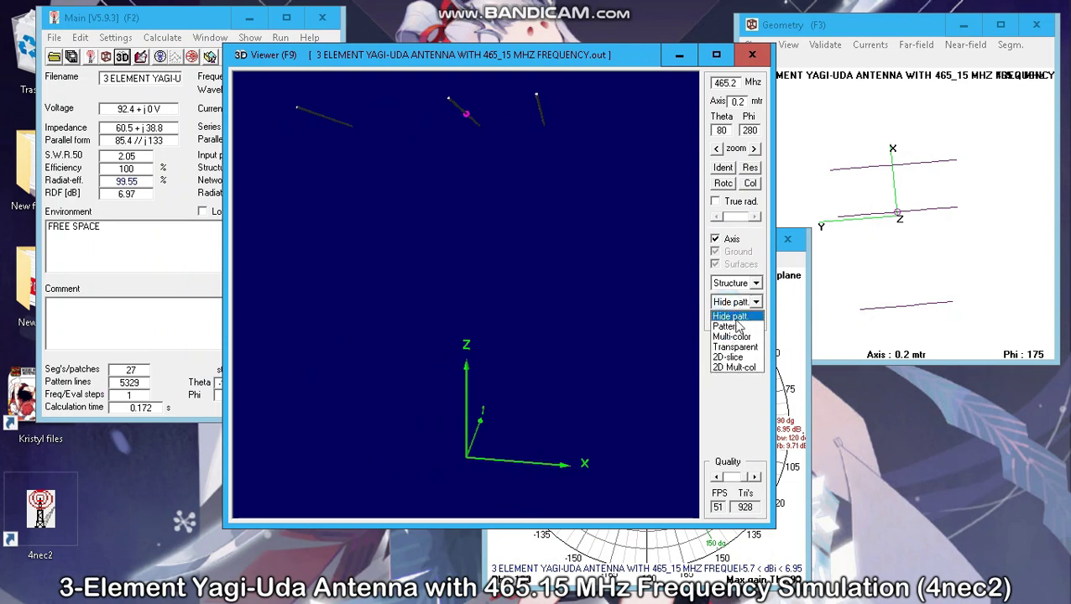
Show the optimized antenna's radiation pattern in multi-color in the 3D viewer and examine it from several angles
{"action": "left_click", "coordinate": [746, 337]}
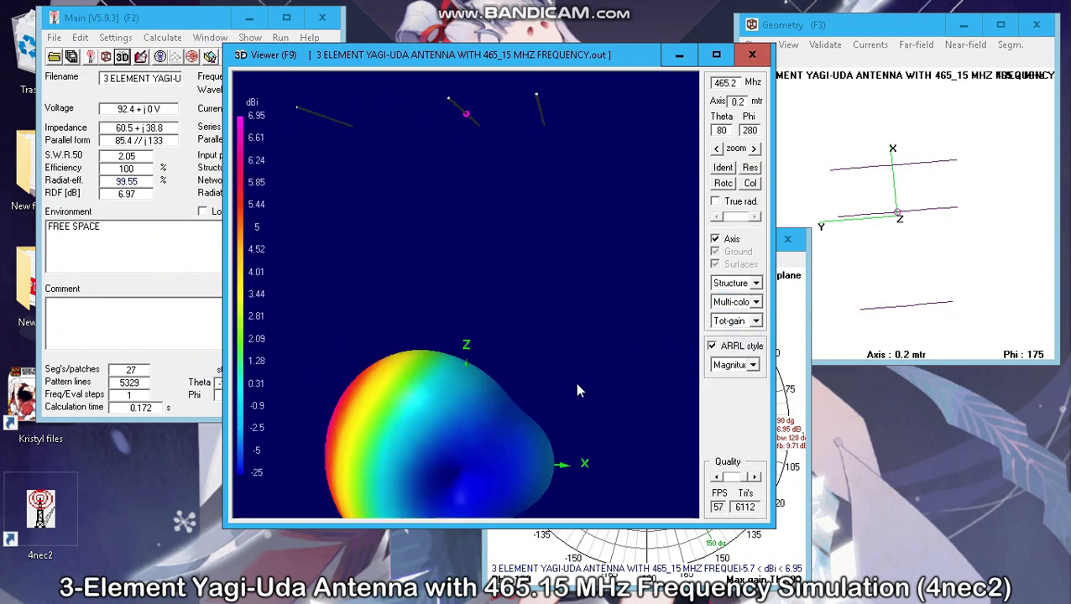
{"action": "left_click_drag", "start_coordinate": [575, 383], "coordinate": [321, 353]}
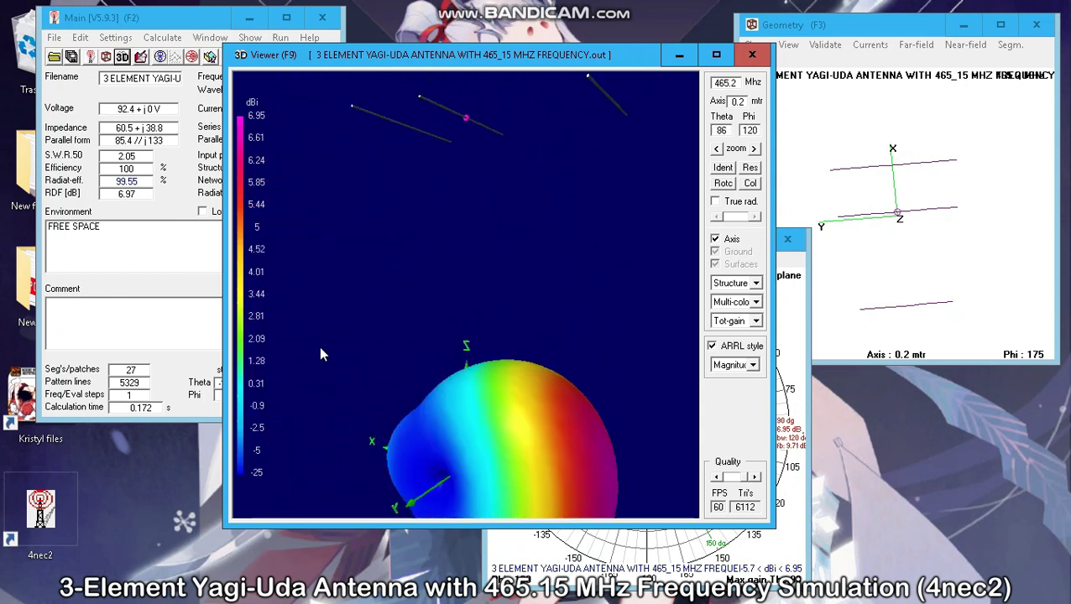
{"action": "left_click_drag", "start_coordinate": [526, 276], "coordinate": [447, 287]}
{"action": "left_click_drag", "start_coordinate": [557, 251], "coordinate": [554, 292]}
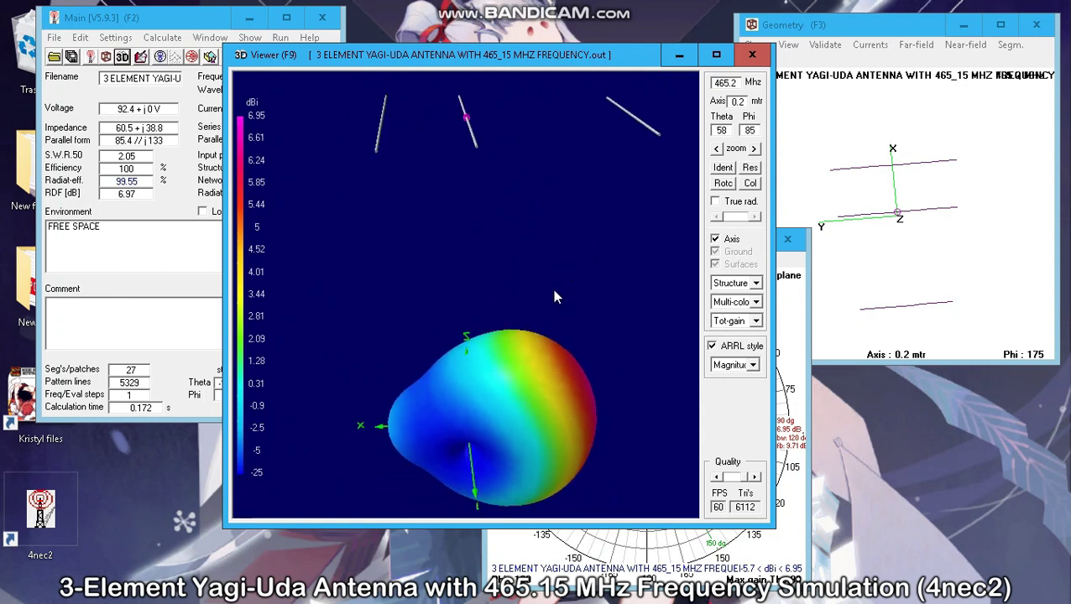
{"action": "left_click_drag", "start_coordinate": [627, 271], "coordinate": [635, 272]}
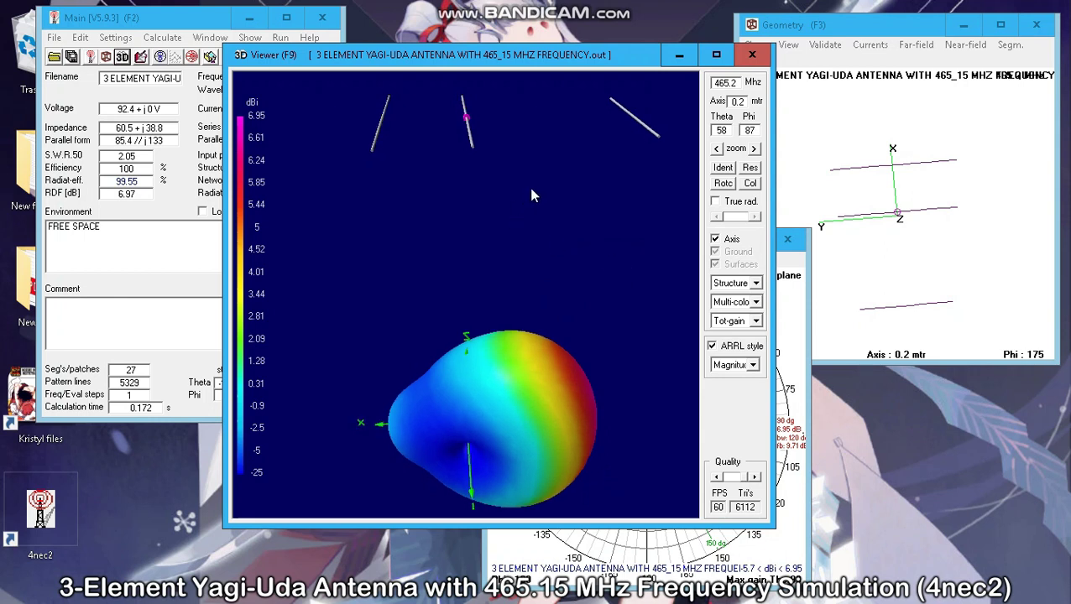
{"action": "left_click_drag", "start_coordinate": [537, 186], "coordinate": [542, 285]}
{"action": "left_click_drag", "start_coordinate": [551, 208], "coordinate": [550, 213]}
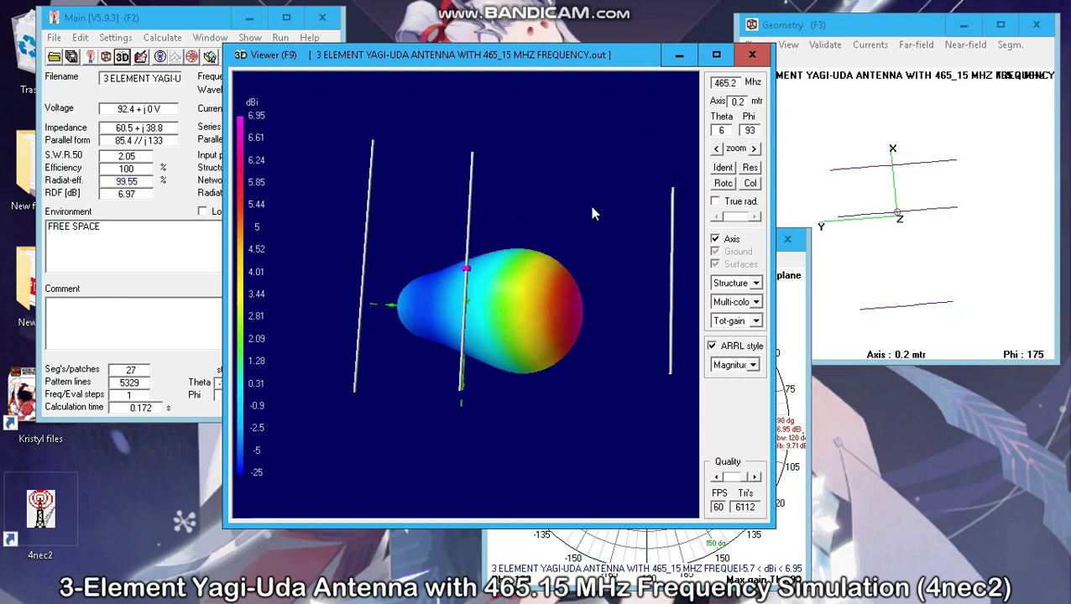
Close the 3D viewer and inspect the optimized Act, Ref and Dir symbols in the antenna's NEC editor
{"action": "left_click", "coordinate": [752, 54]}
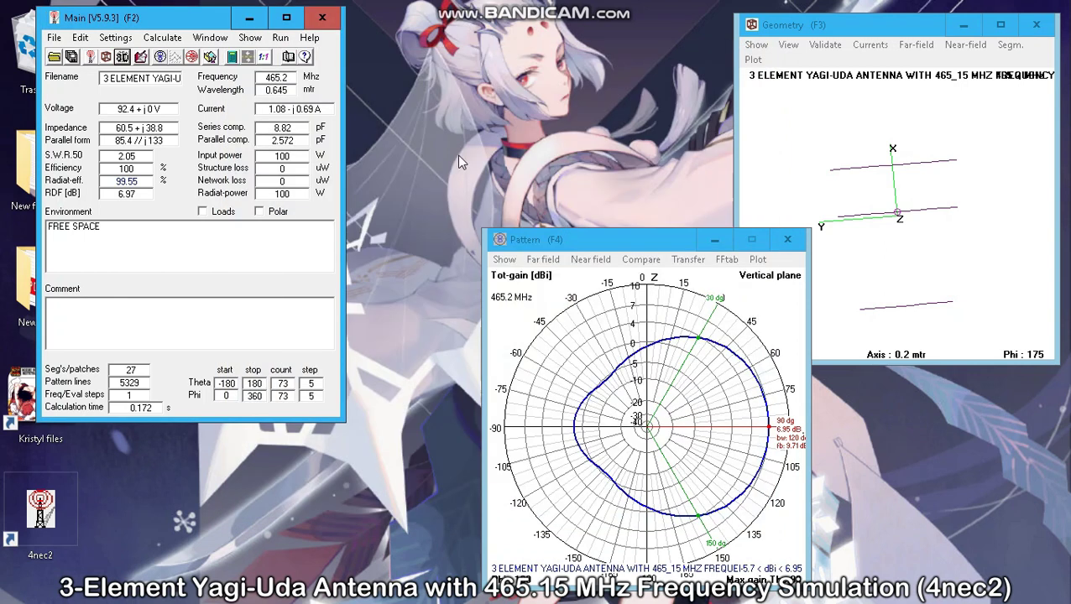
{"action": "left_click", "coordinate": [73, 56]}
{"action": "left_click", "coordinate": [96, 69]}
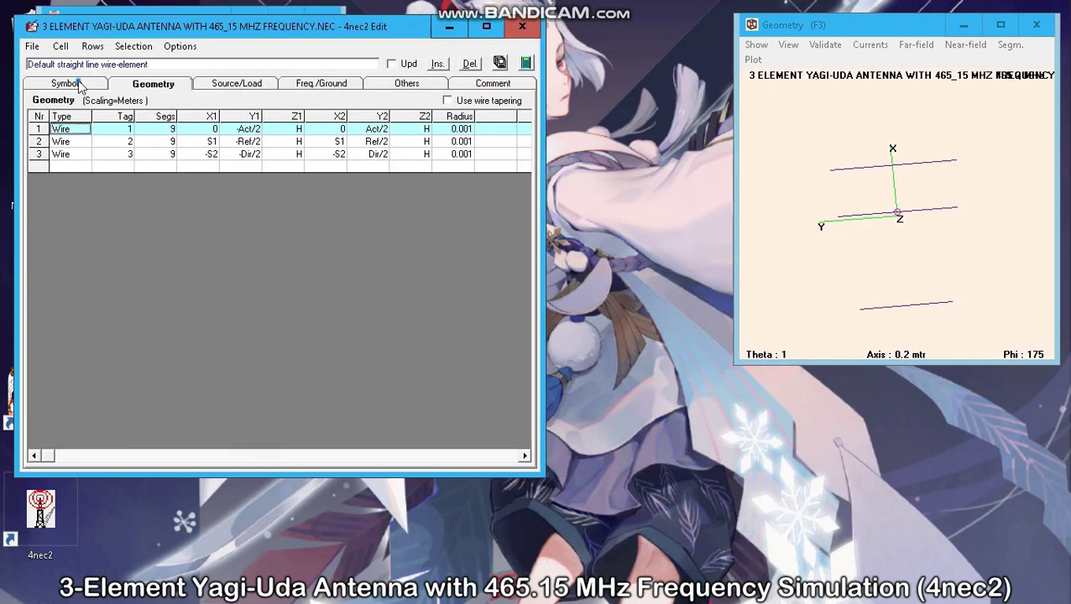
{"action": "left_click", "coordinate": [79, 81]}
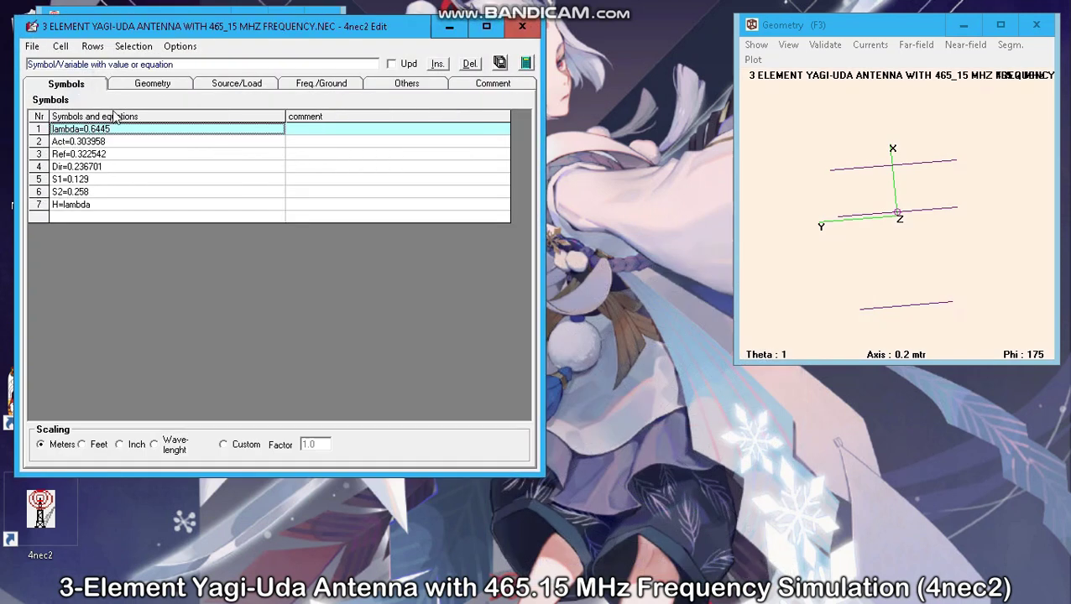
{"action": "double_click", "coordinate": [132, 141]}
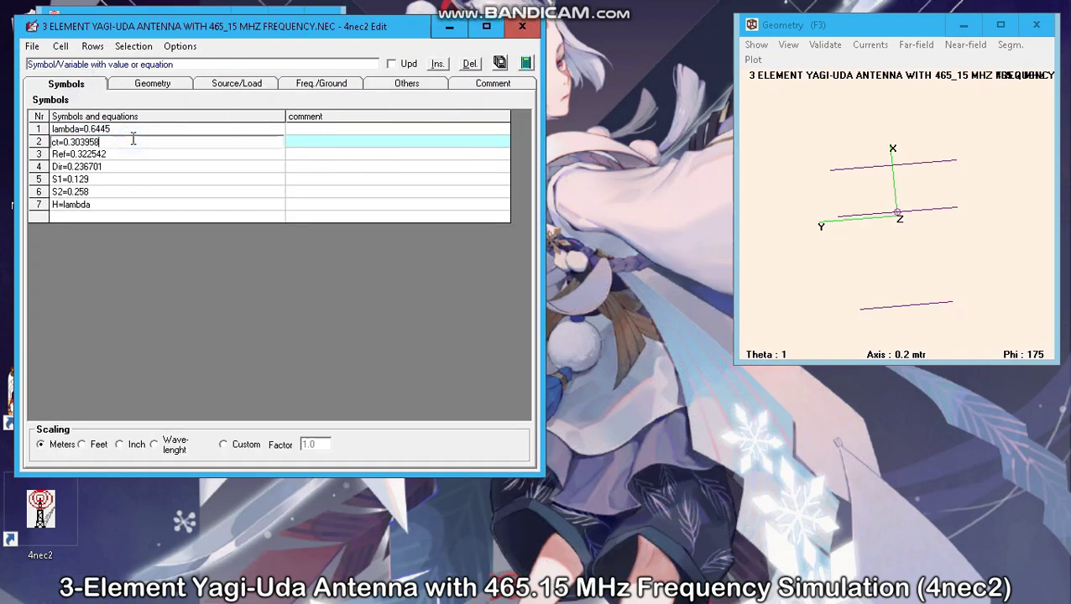
{"action": "double_click", "coordinate": [132, 154]}
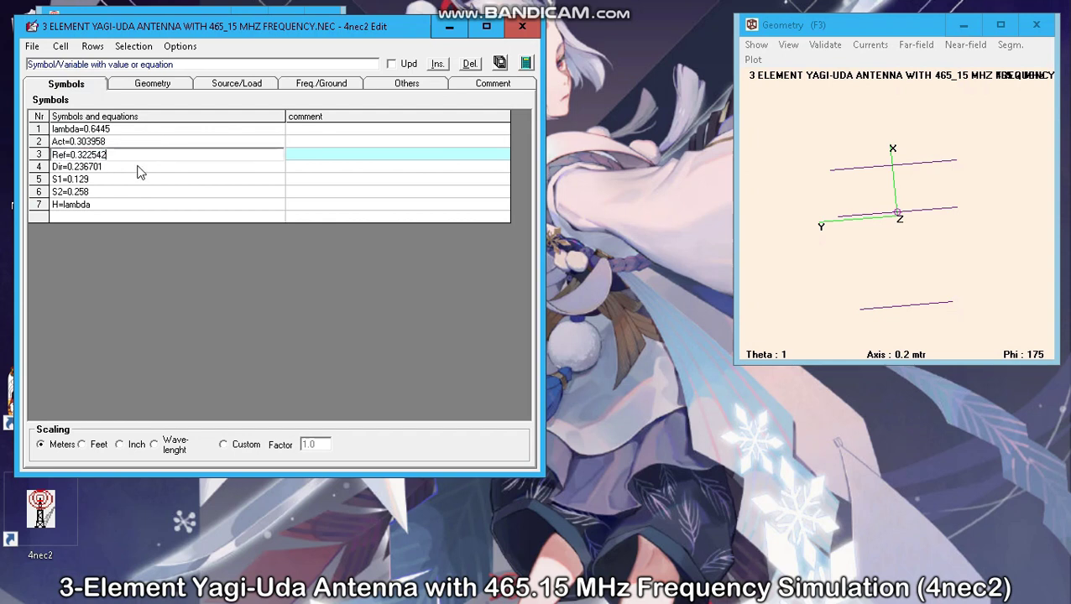
{"action": "double_click", "coordinate": [139, 167]}
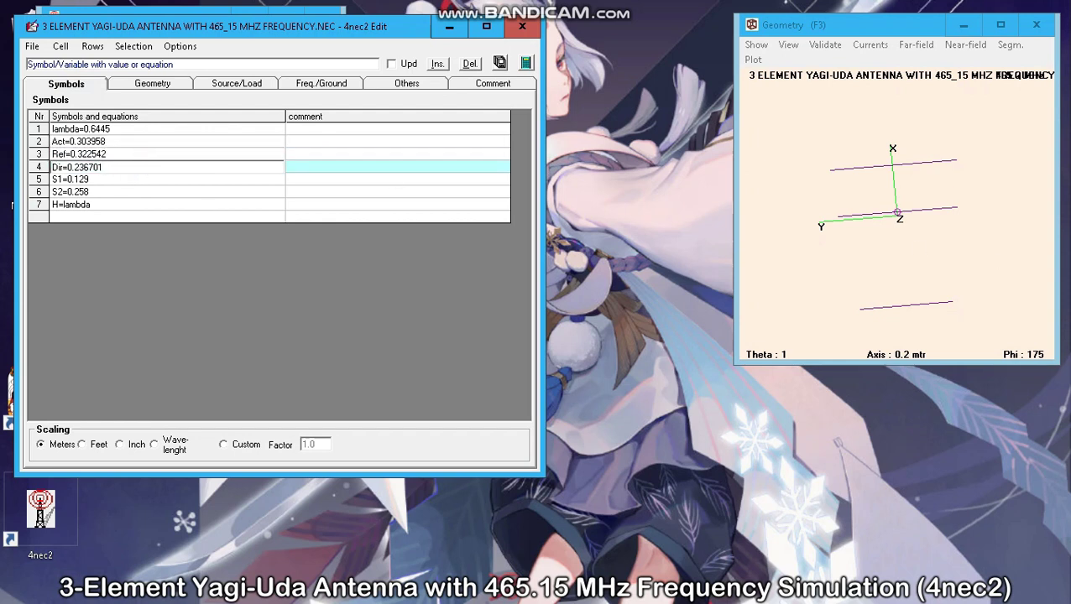
Switch to DESIGN AND CALCULATIONS1.docx in Word and place it beside the NEC editor, showing the driven element length with the geometry window minimized
{"action": "mouse_move", "coordinate": [1050, 257]}
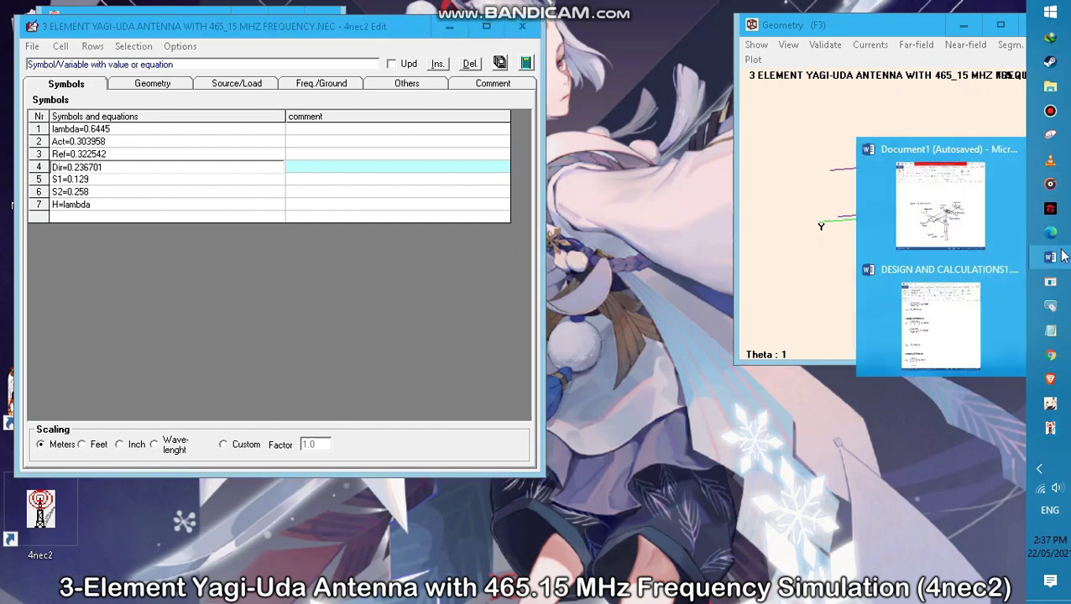
{"action": "left_click", "coordinate": [938, 304]}
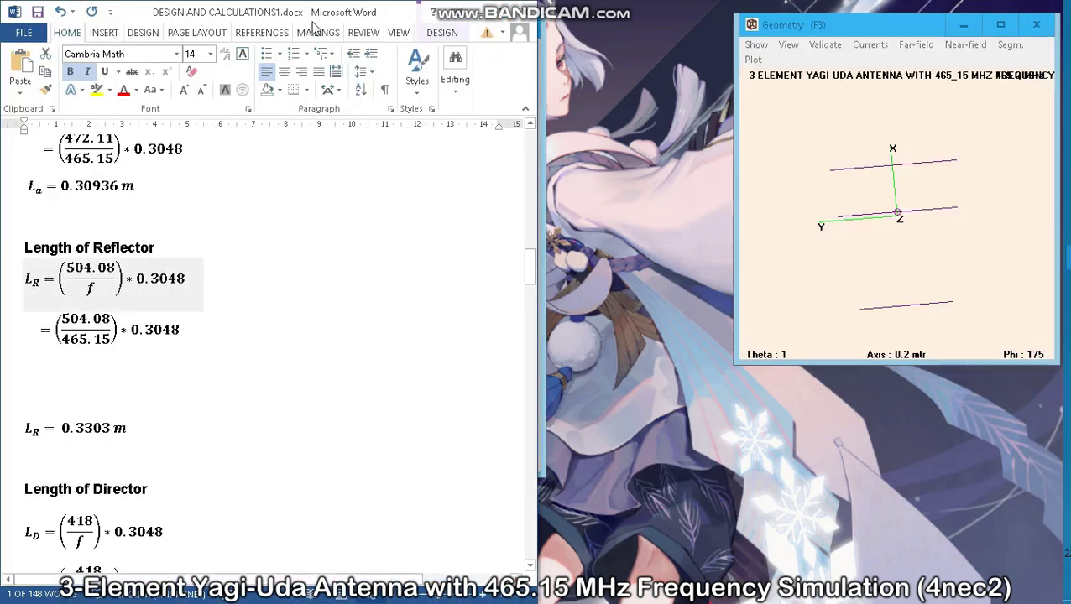
{"action": "left_click_drag", "start_coordinate": [312, 27], "coordinate": [834, 34]}
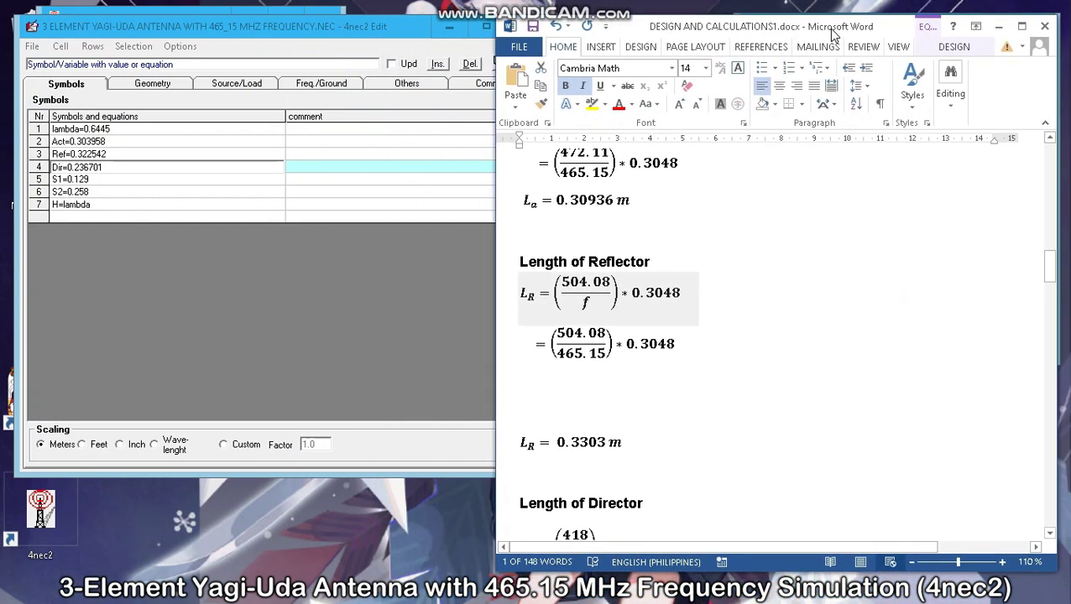
{"action": "scroll", "coordinate": [660, 368], "scroll_direction": "up", "scroll_amount": 1}
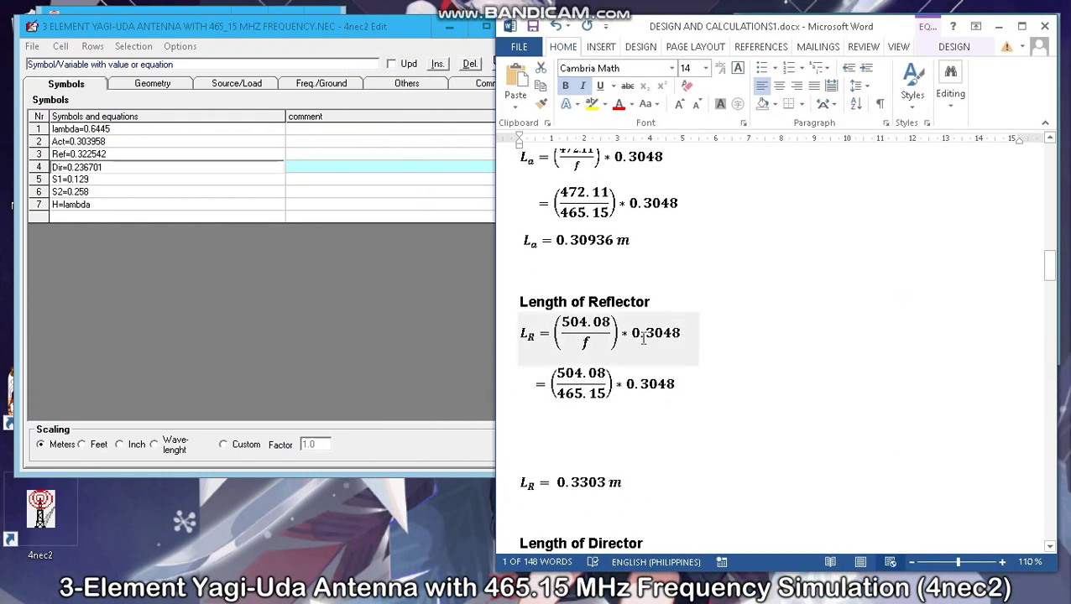
{"action": "scroll", "coordinate": [643, 338], "scroll_direction": "up", "scroll_amount": 1}
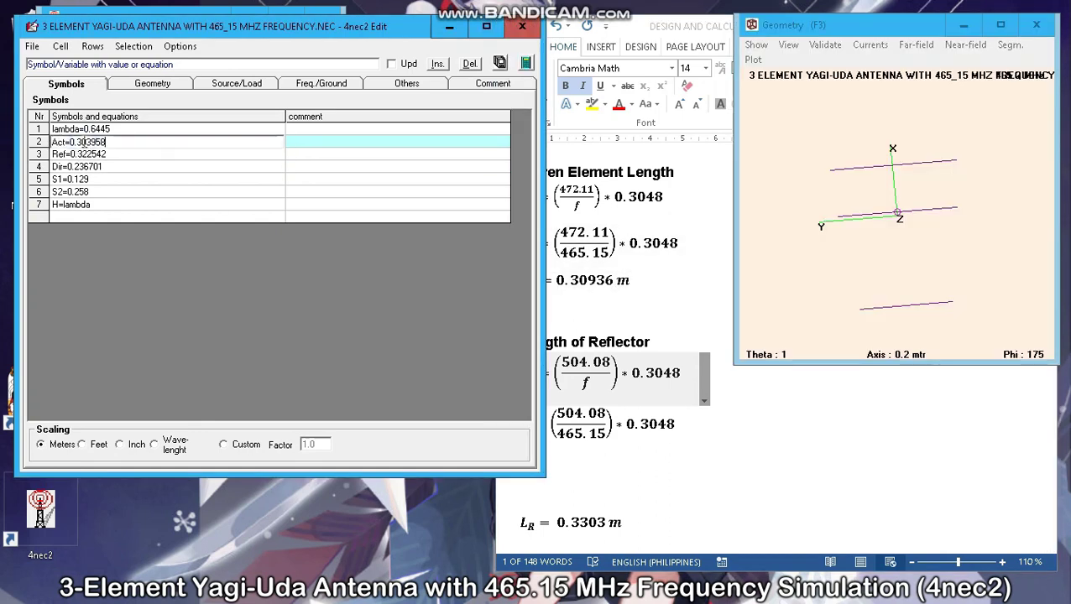
{"action": "left_click", "coordinate": [963, 25]}
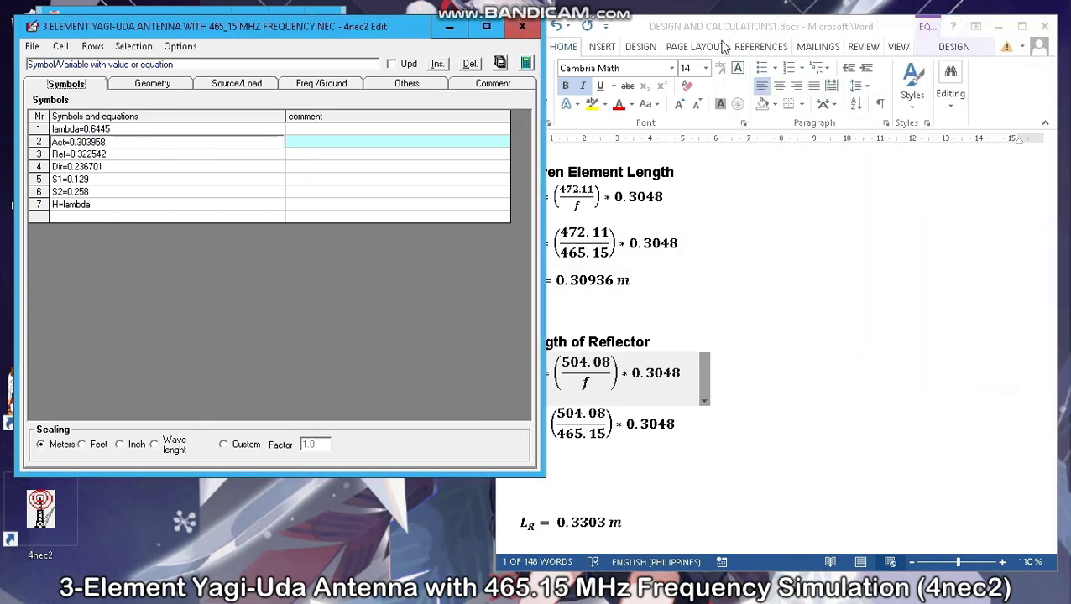
{"action": "left_click", "coordinate": [677, 25]}
{"action": "left_click_drag", "start_coordinate": [676, 25], "coordinate": [737, 15]}
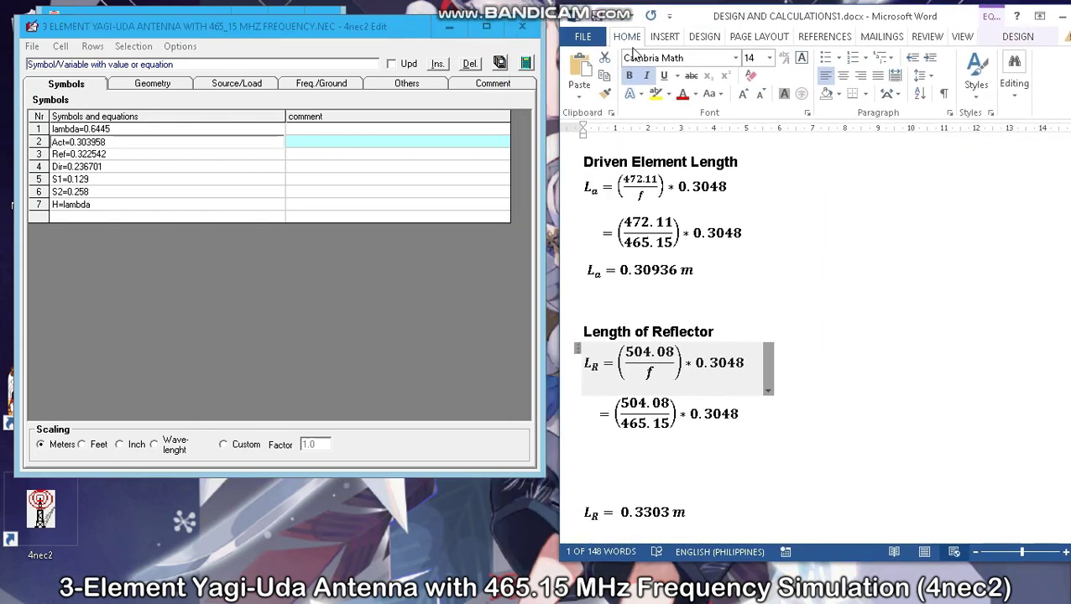
Compare the optimized Act, Ref and Dir values with the calculated driven element, reflector and director lengths in the document
{"action": "left_click", "coordinate": [109, 143]}
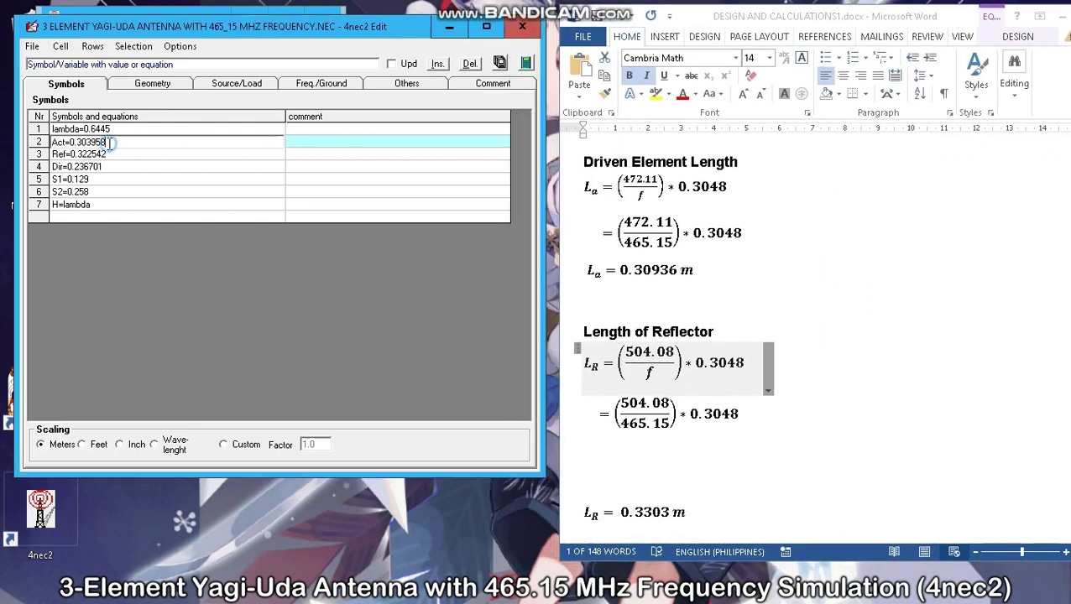
{"action": "left_click", "coordinate": [674, 271]}
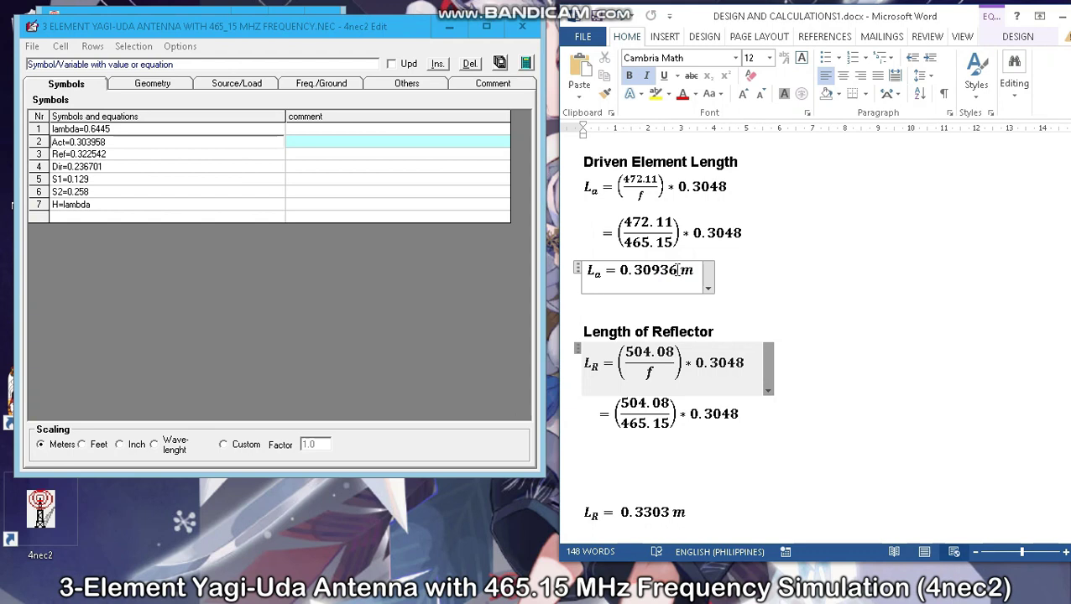
{"action": "left_click", "coordinate": [147, 154]}
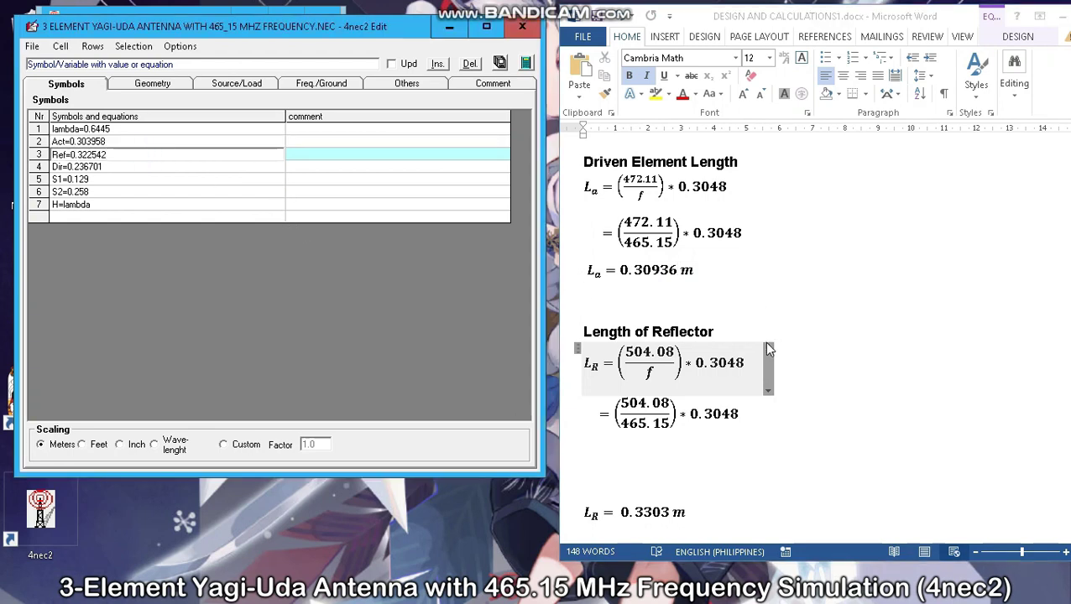
{"action": "scroll", "coordinate": [661, 449], "scroll_direction": "down", "scroll_amount": 1}
{"action": "left_click", "coordinate": [656, 471]}
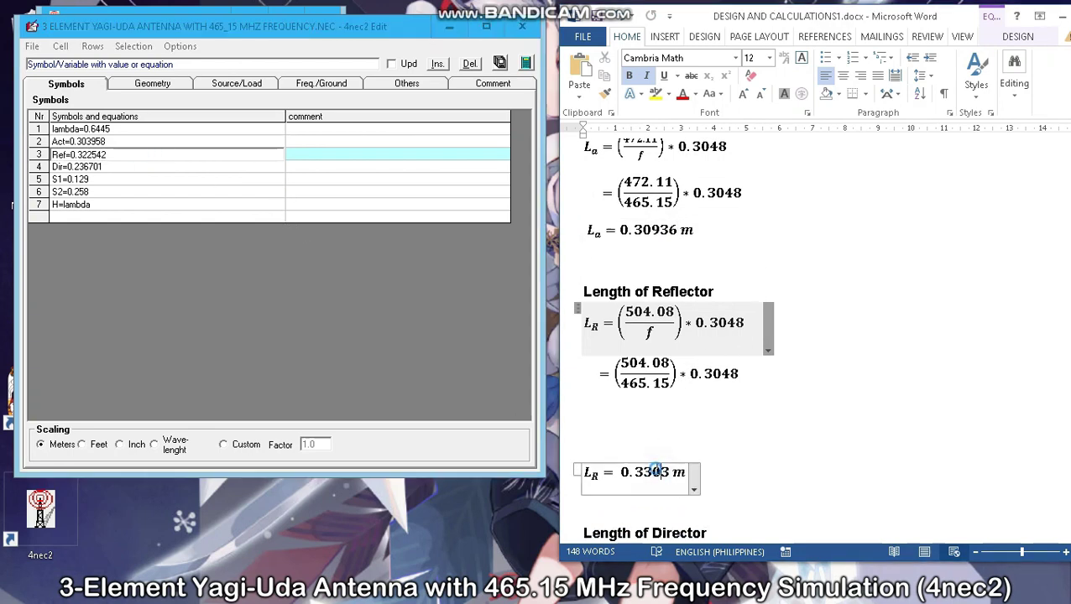
{"action": "scroll", "coordinate": [892, 457], "scroll_direction": "down", "scroll_amount": 8}
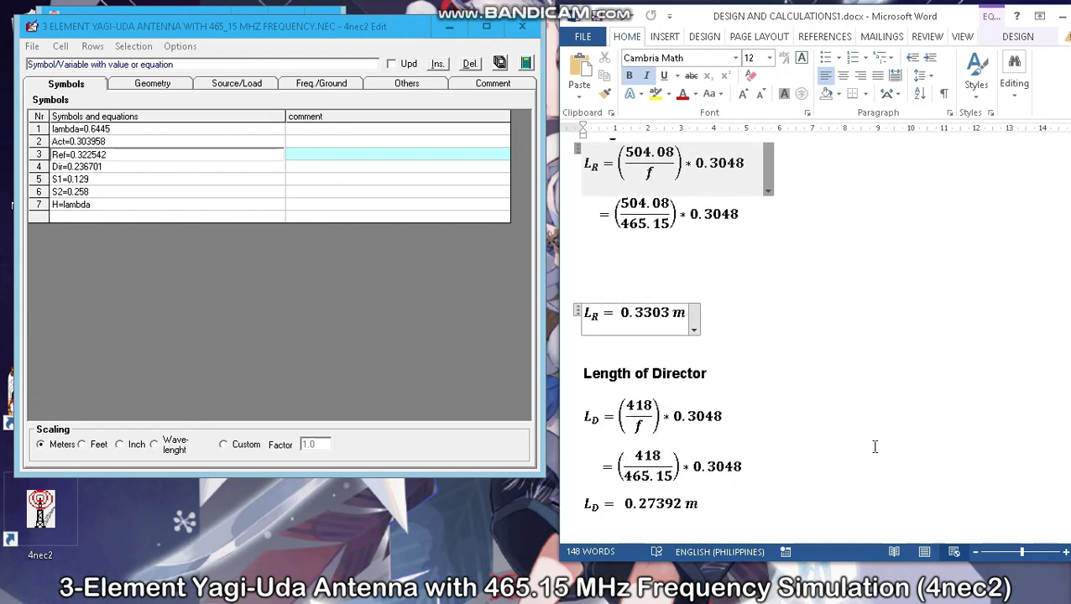
{"action": "left_click", "coordinate": [660, 343]}
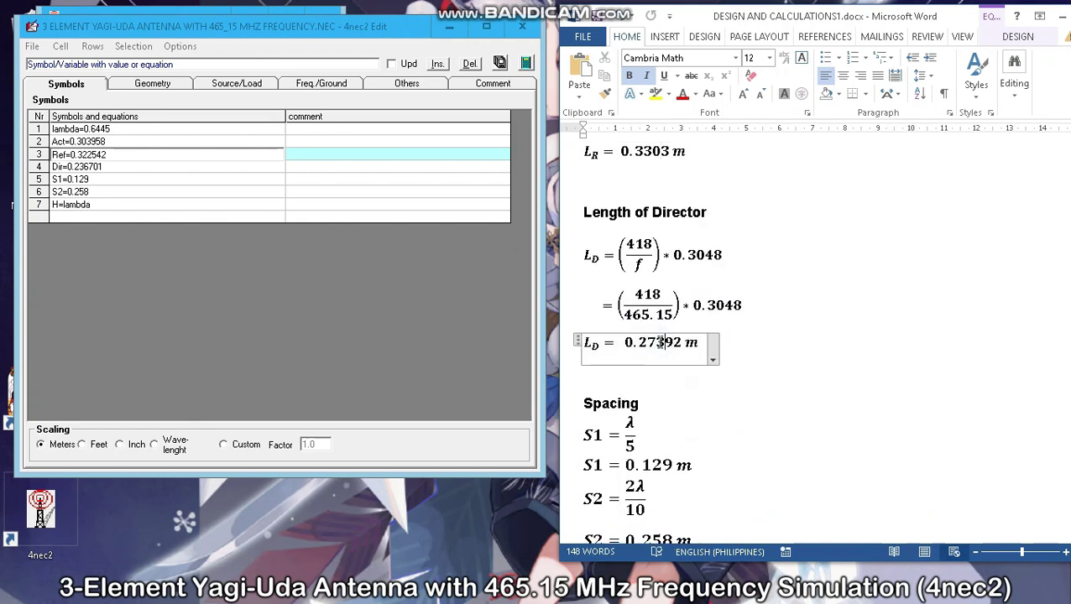
{"action": "left_click", "coordinate": [131, 167]}
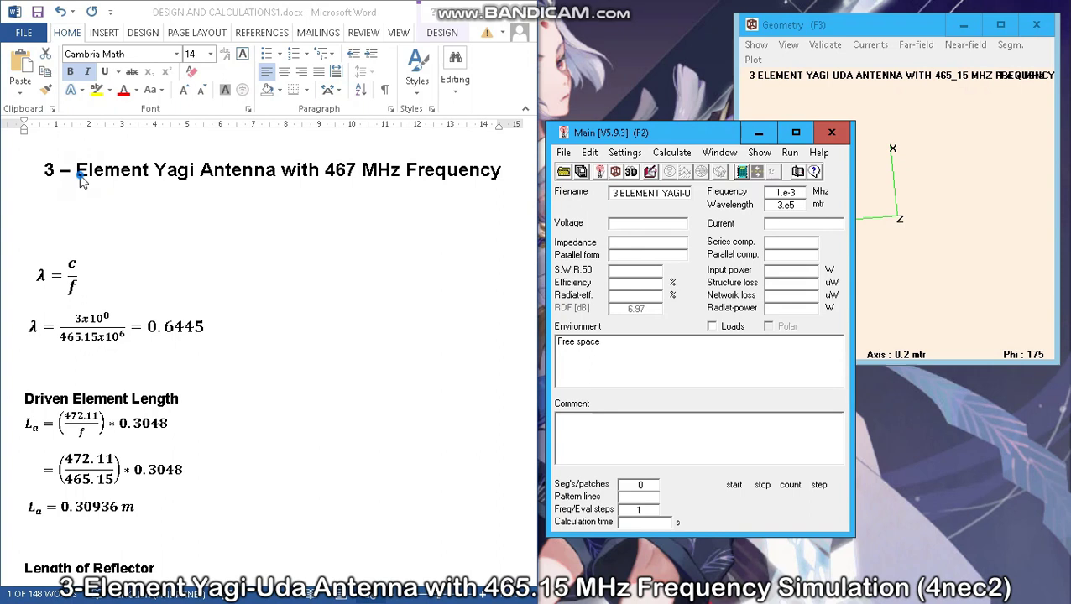
Review the calculations document from the title and wavelength through the three element lengths to the S1 and S2 spacings
{"action": "left_click", "coordinate": [491, 324]}
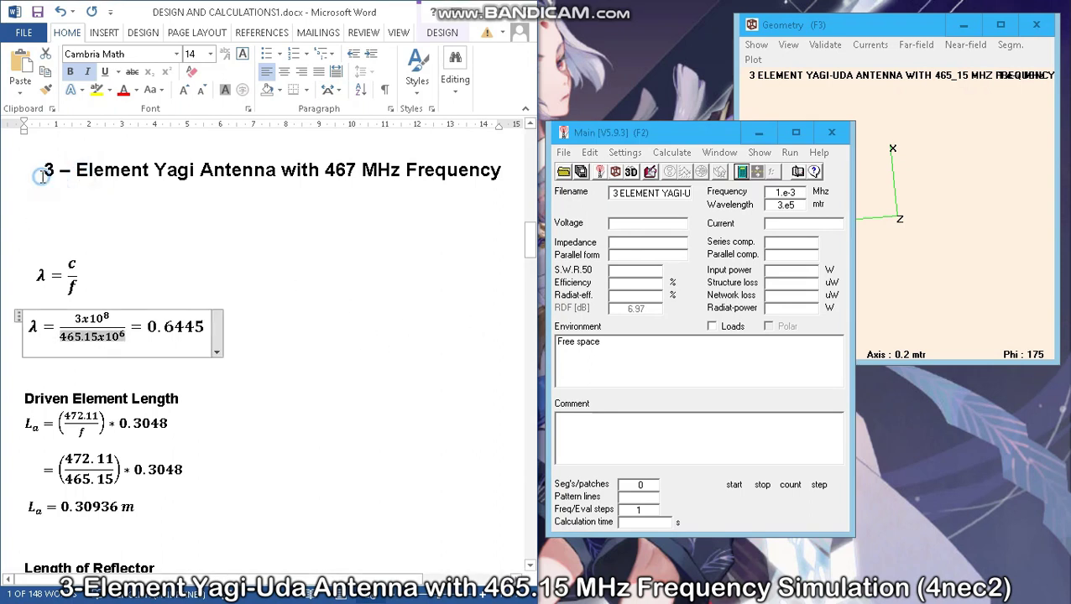
{"action": "left_click_drag", "start_coordinate": [41, 172], "coordinate": [508, 172]}
{"action": "scroll", "coordinate": [351, 301], "scroll_direction": "down", "scroll_amount": 3}
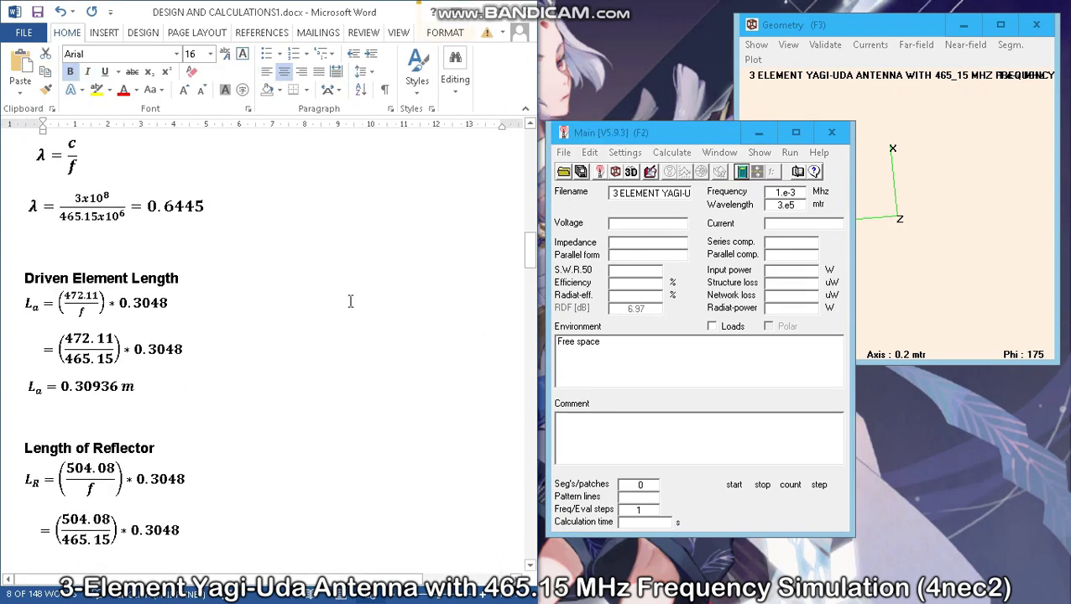
{"action": "left_click", "coordinate": [272, 219]}
{"action": "scroll", "coordinate": [265, 252], "scroll_direction": "down", "scroll_amount": 3}
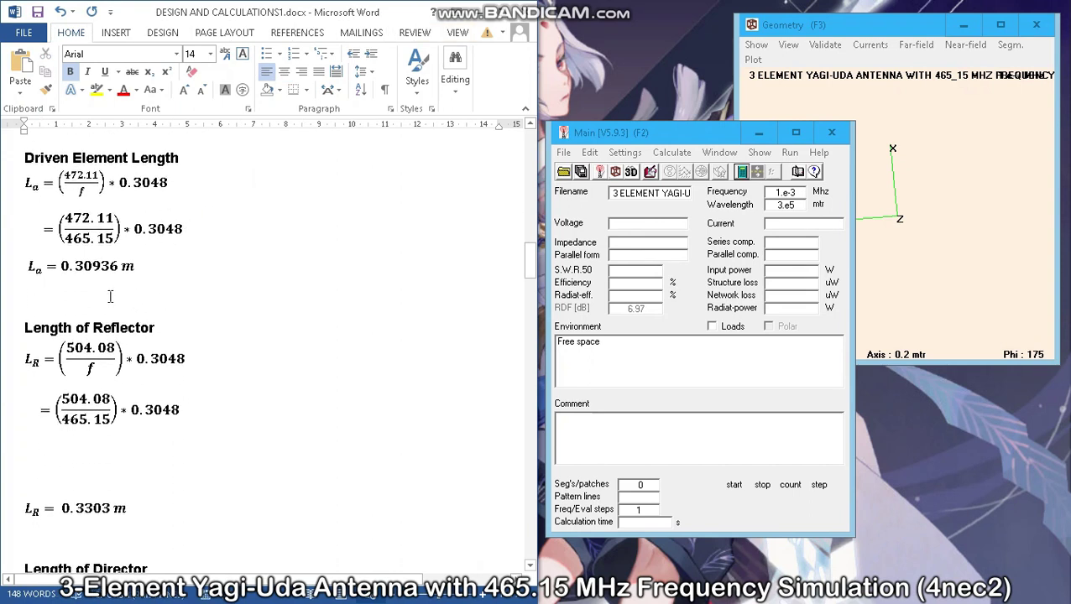
{"action": "scroll", "coordinate": [60, 279], "scroll_direction": "down", "scroll_amount": 4}
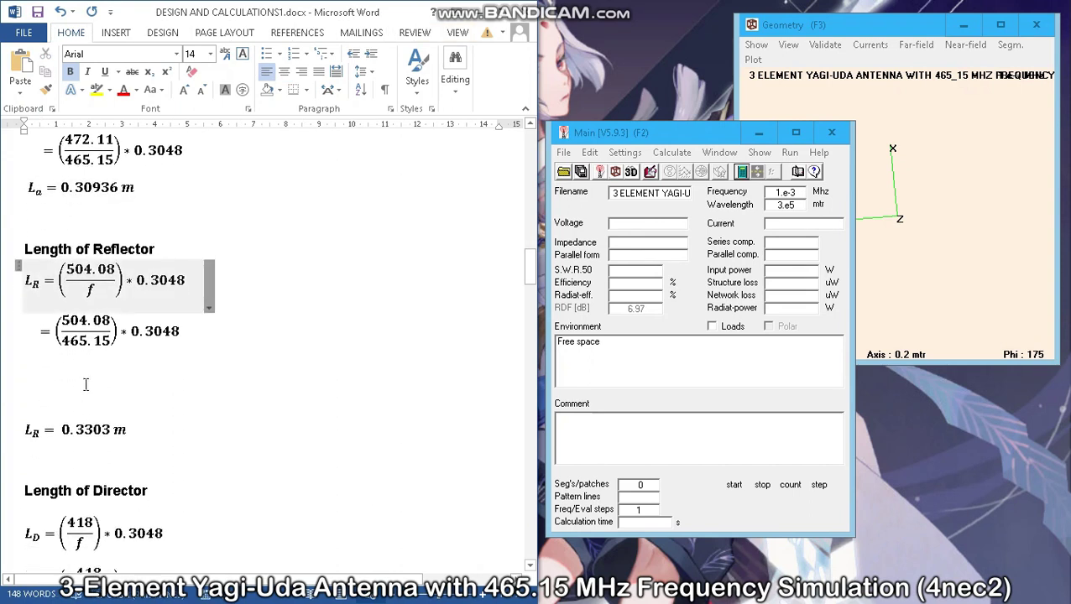
{"action": "scroll", "coordinate": [80, 417], "scroll_direction": "down", "scroll_amount": 4}
{"action": "left_click", "coordinate": [88, 393]}
{"action": "scroll", "coordinate": [90, 401], "scroll_direction": "down", "scroll_amount": 4}
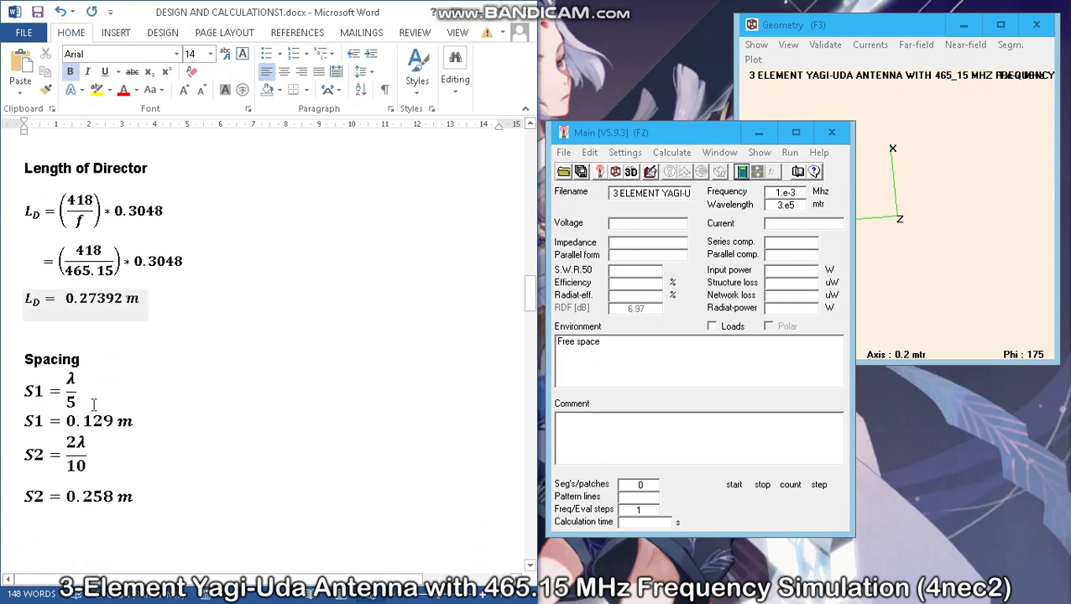
{"action": "scroll", "coordinate": [122, 428], "scroll_direction": "up", "scroll_amount": 4}
{"action": "scroll", "coordinate": [122, 428], "scroll_direction": "up", "scroll_amount": 15}
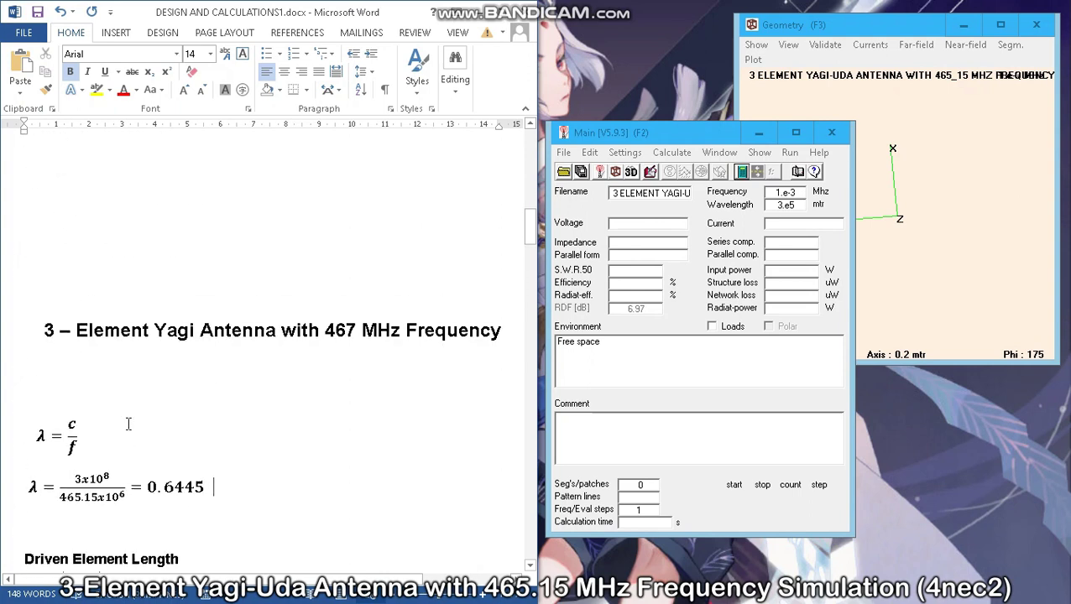
{"action": "scroll", "coordinate": [128, 424], "scroll_direction": "down", "scroll_amount": 3}
{"action": "scroll", "coordinate": [129, 424], "scroll_direction": "down", "scroll_amount": 1}
Open the empty antenna file in the 4nec2 NEC editor, place it beside the calculations and show its symbols table
{"action": "left_click", "coordinate": [709, 365]}
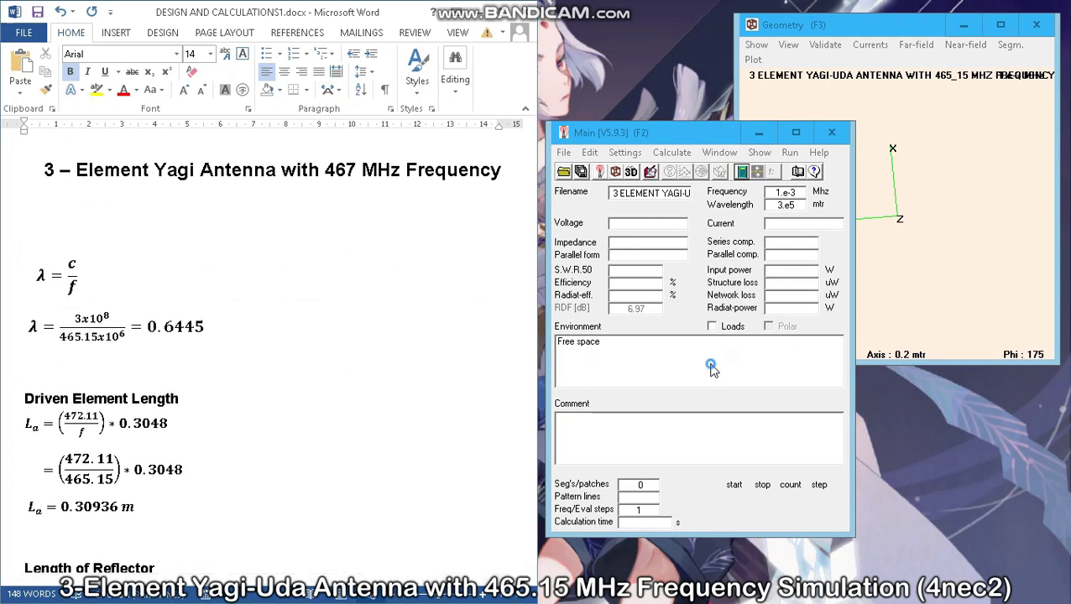
{"action": "left_click", "coordinate": [587, 153]}
{"action": "left_click", "coordinate": [617, 173]}
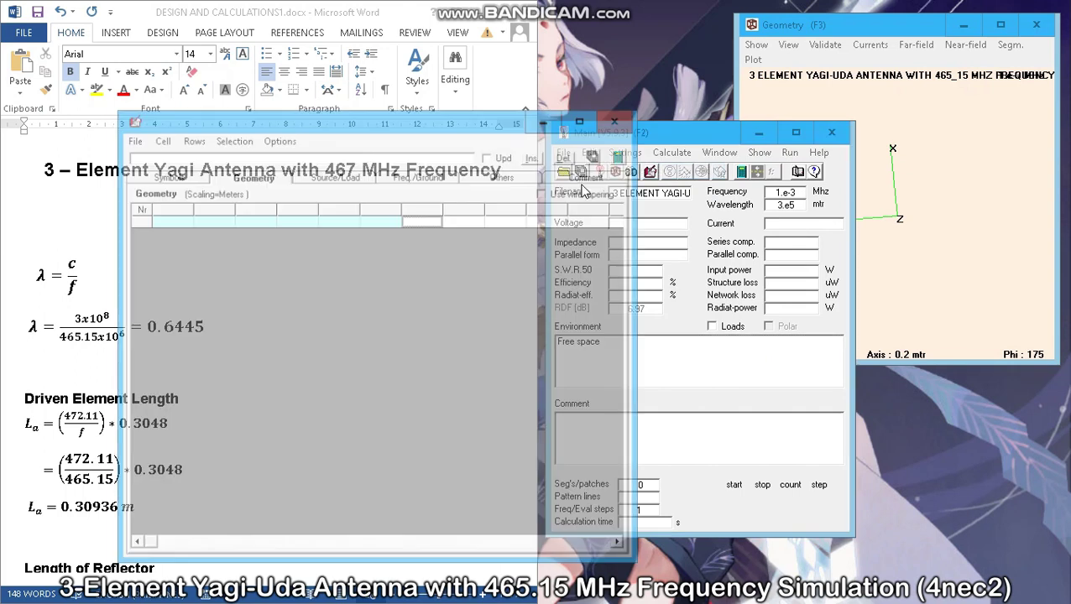
{"action": "left_click_drag", "start_coordinate": [391, 120], "coordinate": [700, 83]}
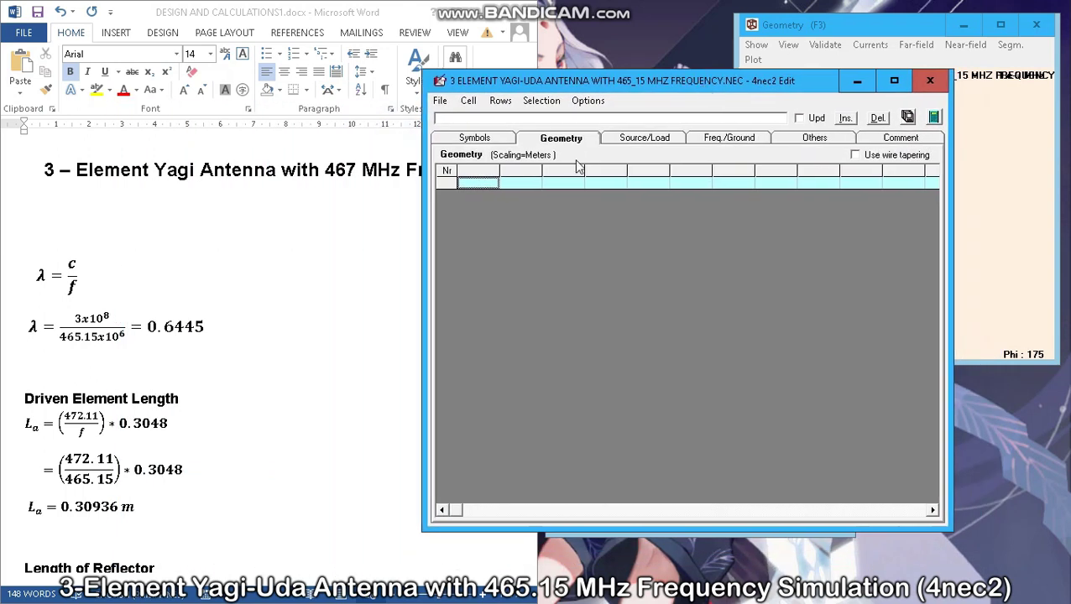
{"action": "left_click", "coordinate": [477, 182]}
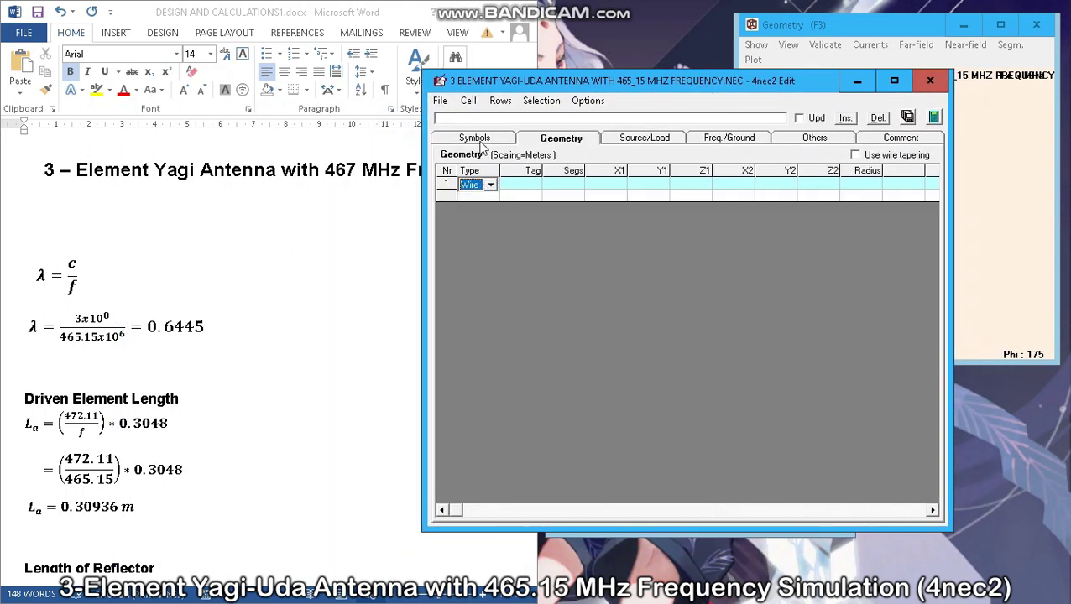
{"action": "left_click", "coordinate": [475, 139]}
Define the first symbol as lambda=0.6445, copying the wavelength value from the calculations document
{"action": "left_click", "coordinate": [498, 185]}
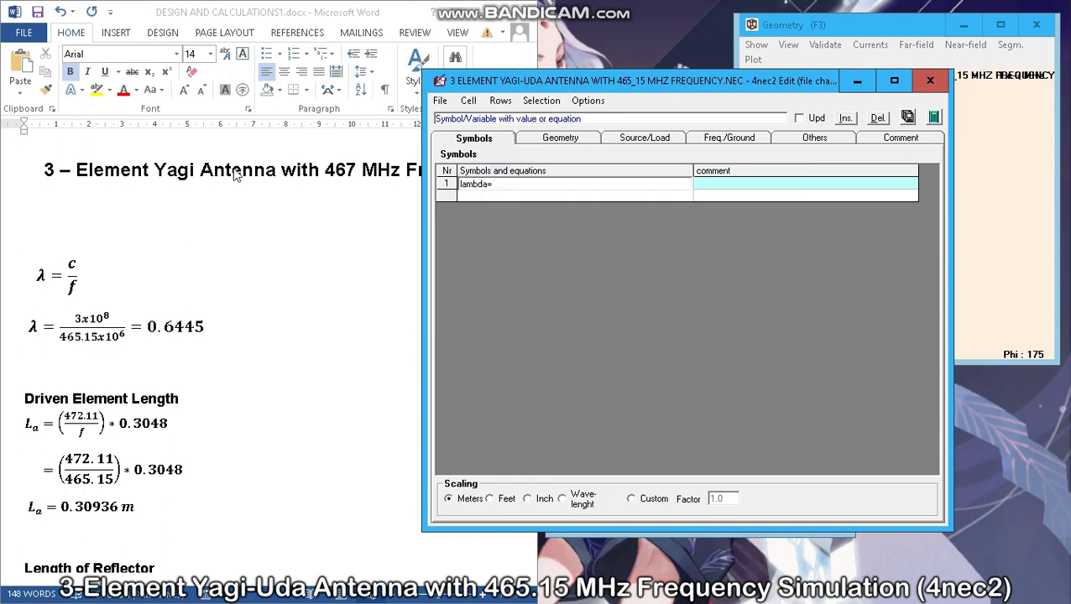
{"action": "left_click", "coordinate": [207, 318]}
{"action": "left_click_drag", "start_coordinate": [206, 326], "coordinate": [147, 327]}
{"action": "key", "text": "ctrl+c"}
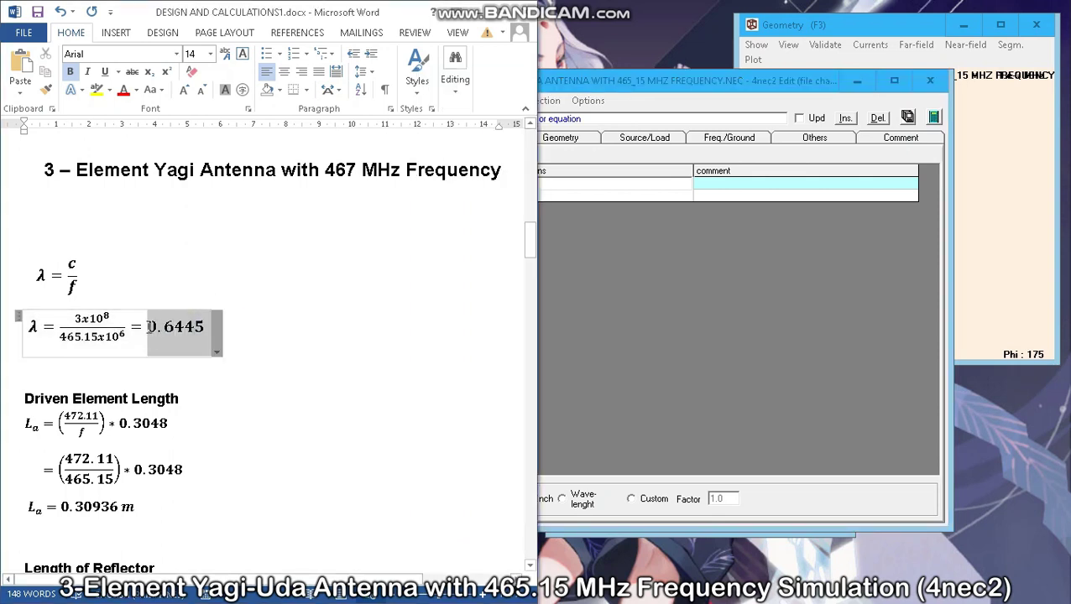
{"action": "left_click", "coordinate": [599, 188]}
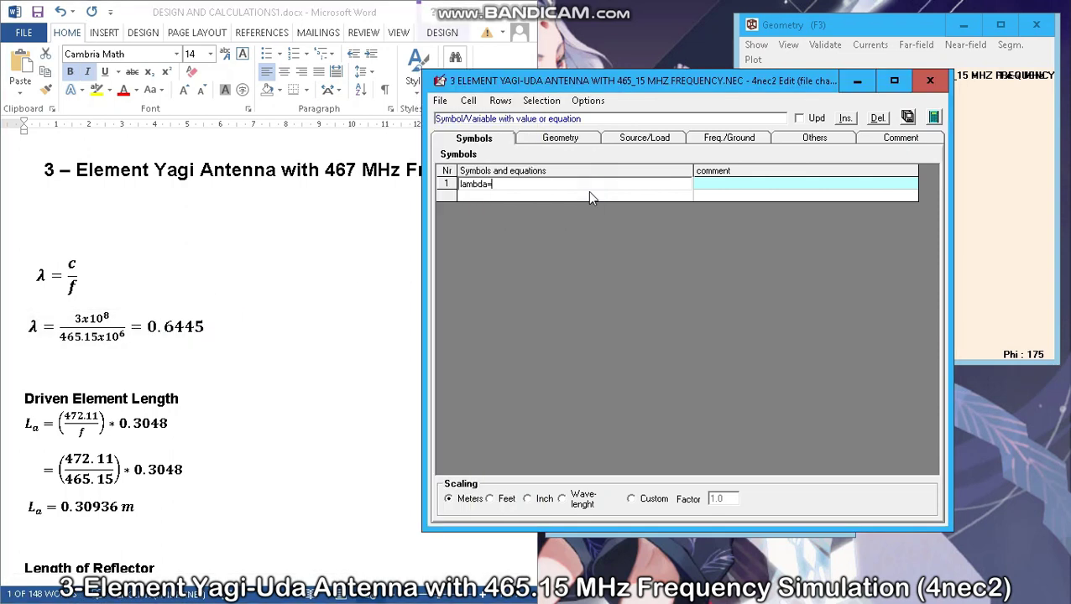
{"action": "key", "text": "ctrl+v"}
{"action": "key", "text": "Return"}
Define the symbol Act=0.30936, copying the driven element length from the calculations document
{"action": "scroll", "coordinate": [217, 292], "scroll_direction": "down", "scroll_amount": 3}
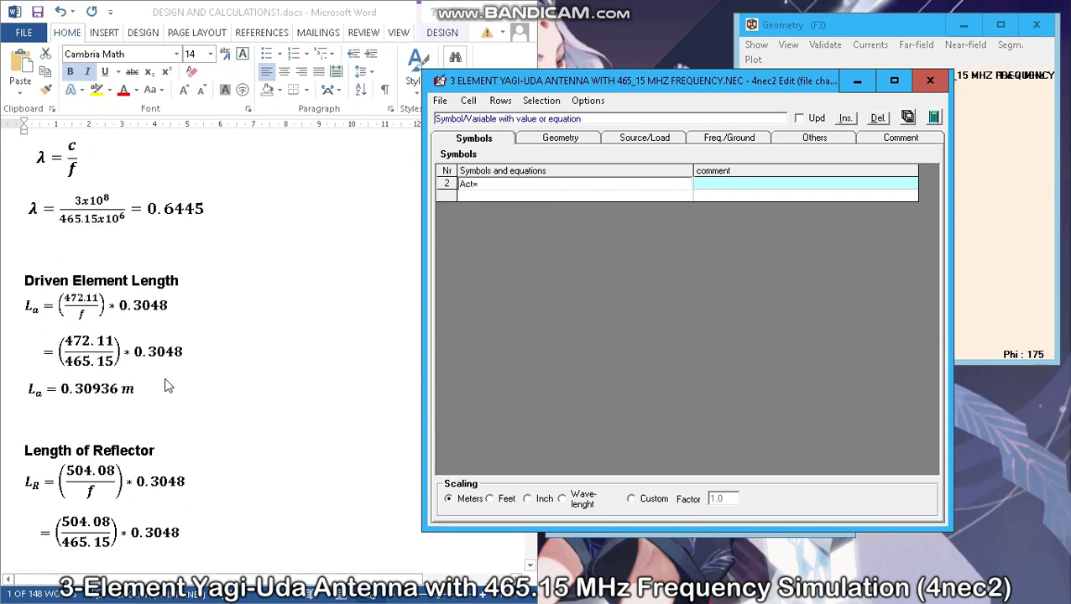
{"action": "left_click", "coordinate": [63, 386]}
{"action": "mouse_move", "coordinate": [118, 388]}
{"action": "left_mouse_down"}
{"action": "mouse_move", "coordinate": [61, 387]}
{"action": "mouse_move", "coordinate": [123, 387]}
{"action": "left_mouse_up"}
{"action": "key", "text": "ctrl+c"}
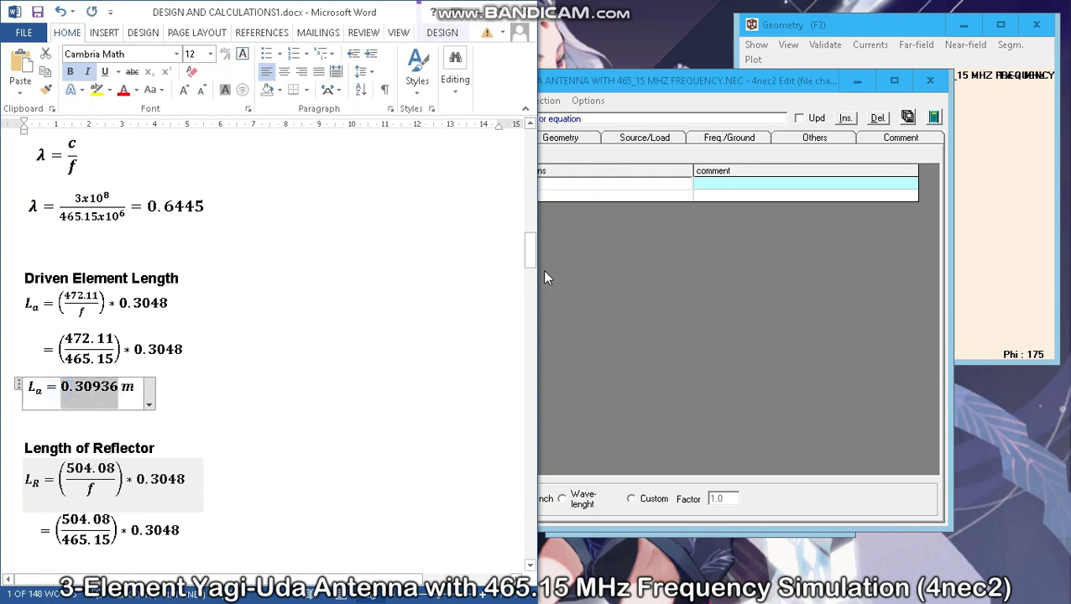
{"action": "left_click", "coordinate": [622, 199]}
{"action": "left_click", "coordinate": [585, 186]}
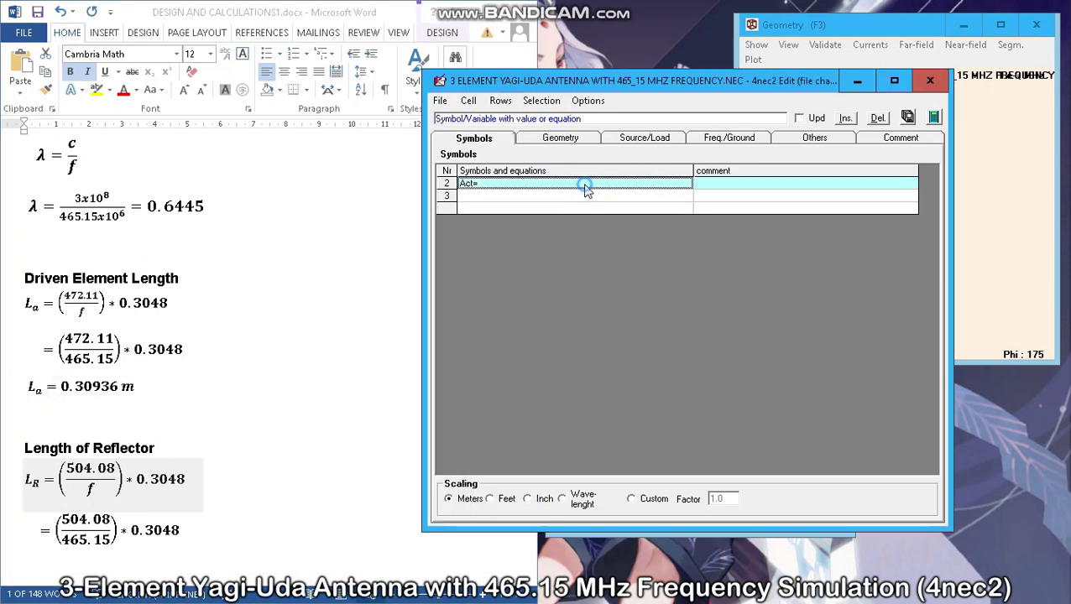
{"action": "key", "text": "ctrl+v"}
Define the symbol Ref=0.3303 in the third row, copying the reflector length from the document
{"action": "left_click", "coordinate": [523, 196]}
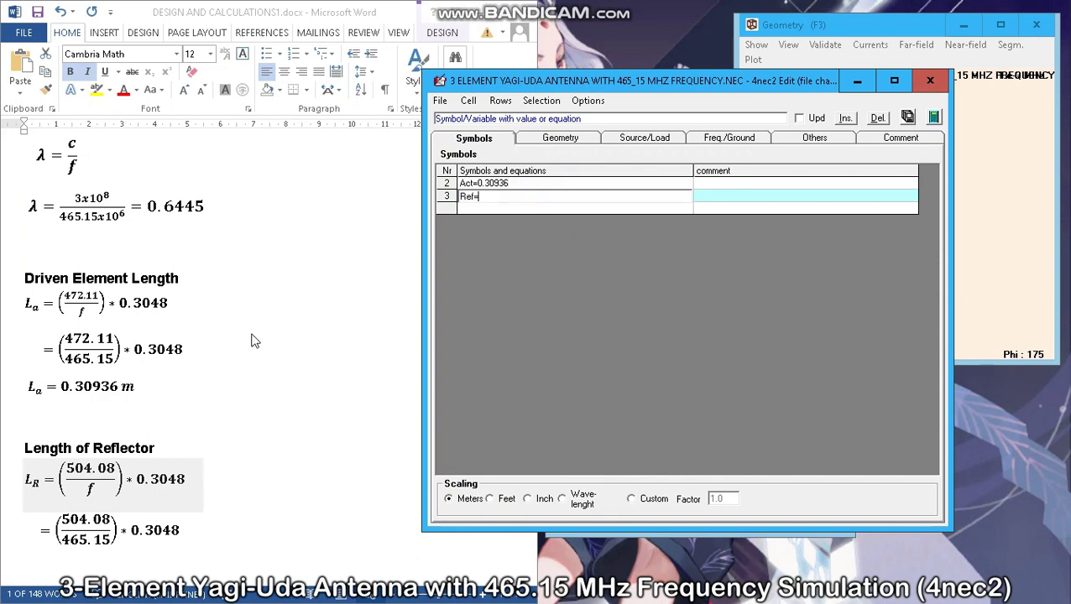
{"action": "scroll", "coordinate": [209, 386], "scroll_direction": "down", "scroll_amount": 5}
{"action": "left_click", "coordinate": [61, 428]}
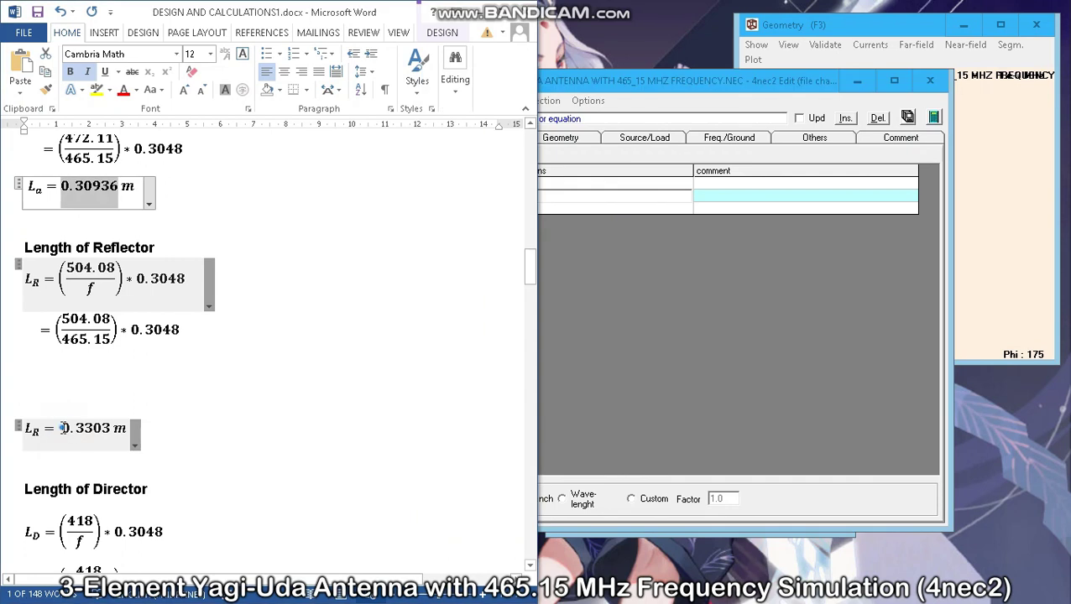
{"action": "left_click_drag", "start_coordinate": [61, 429], "coordinate": [112, 428]}
{"action": "key", "text": "ctrl+c"}
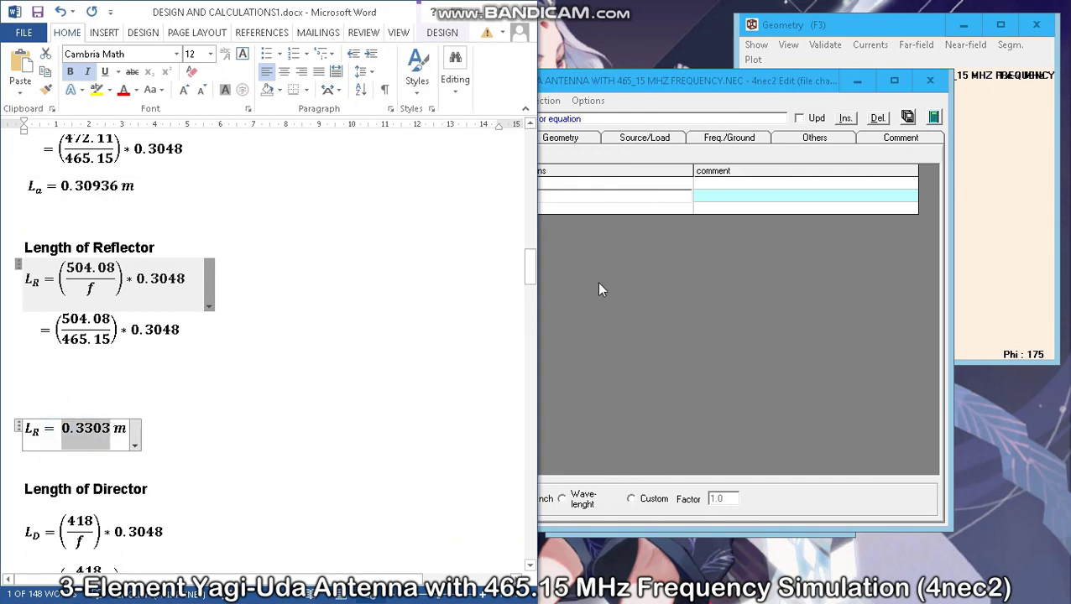
{"action": "left_click", "coordinate": [622, 206]}
{"action": "key", "text": "ctrl+v"}
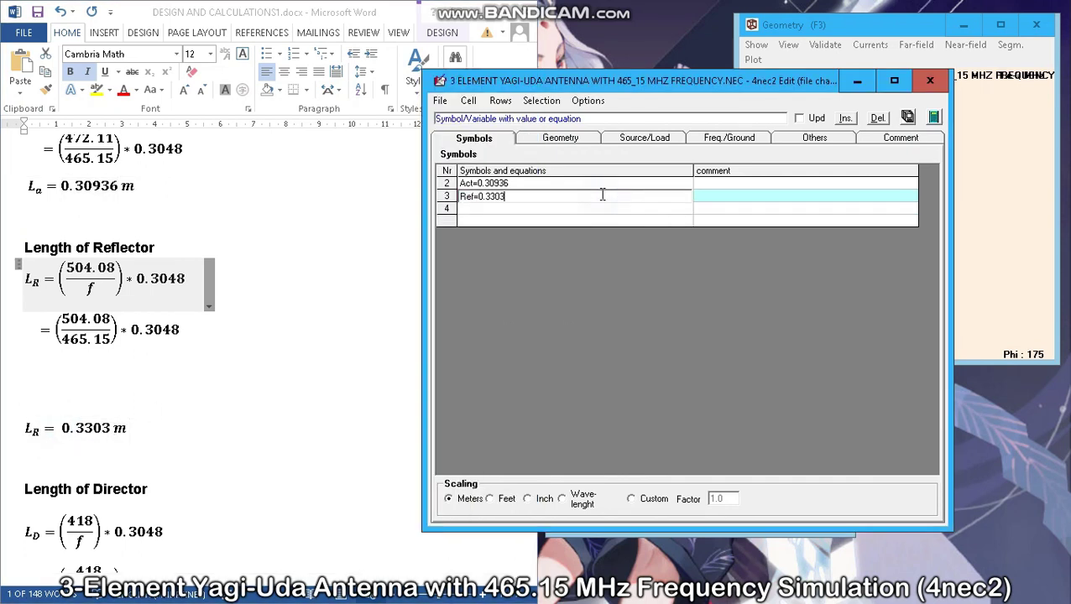
Define the symbol Dir=0.27392 from the document's director length, removing the stray space after the equals sign
{"action": "scroll", "coordinate": [217, 420], "scroll_direction": "down", "scroll_amount": 5}
{"action": "key", "text": "alt+Tab"}
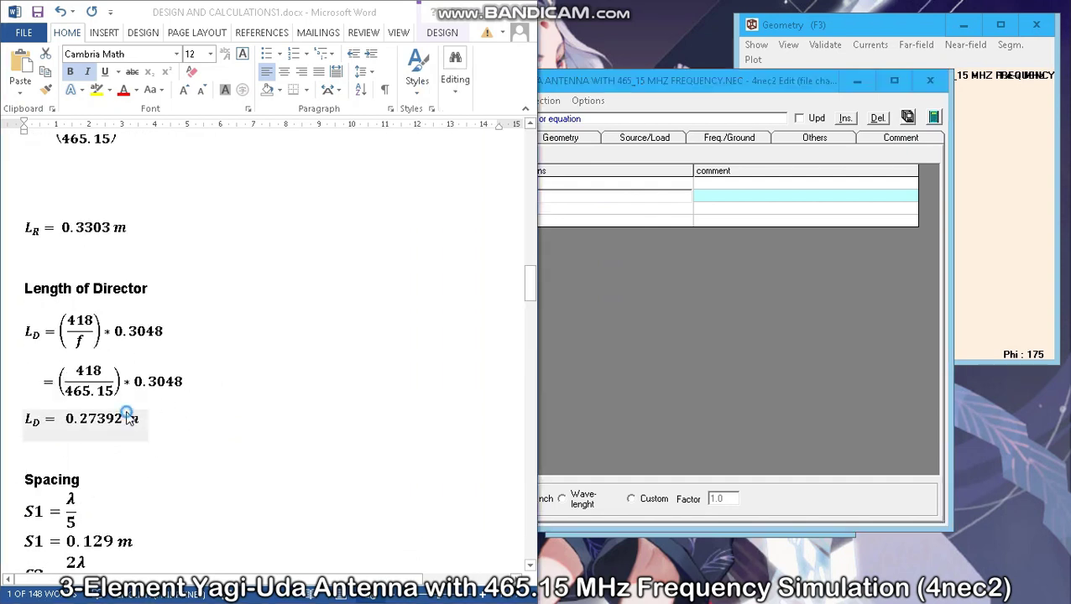
{"action": "left_click", "coordinate": [71, 380]}
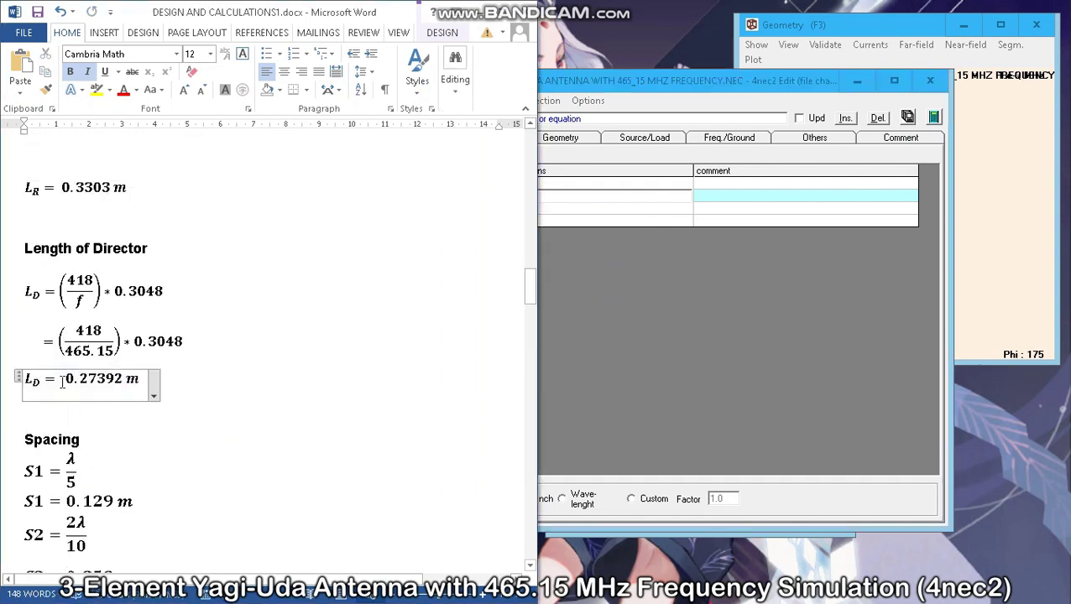
{"action": "left_click_drag", "start_coordinate": [60, 381], "coordinate": [124, 382]}
{"action": "key", "text": "ctrl+c"}
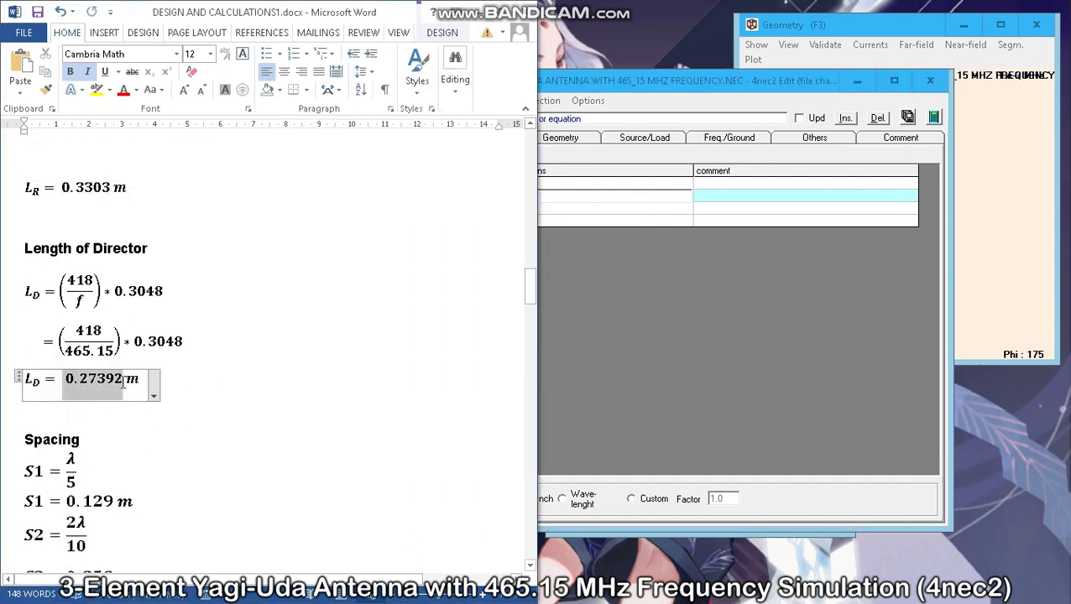
{"action": "left_click", "coordinate": [597, 210]}
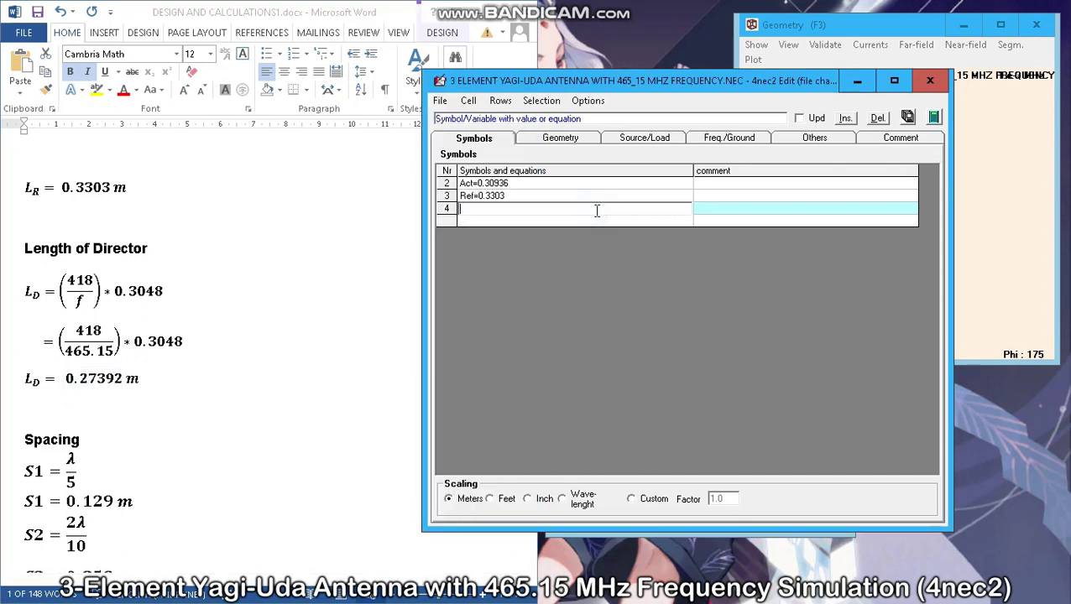
{"action": "type", "text": "Dir="}
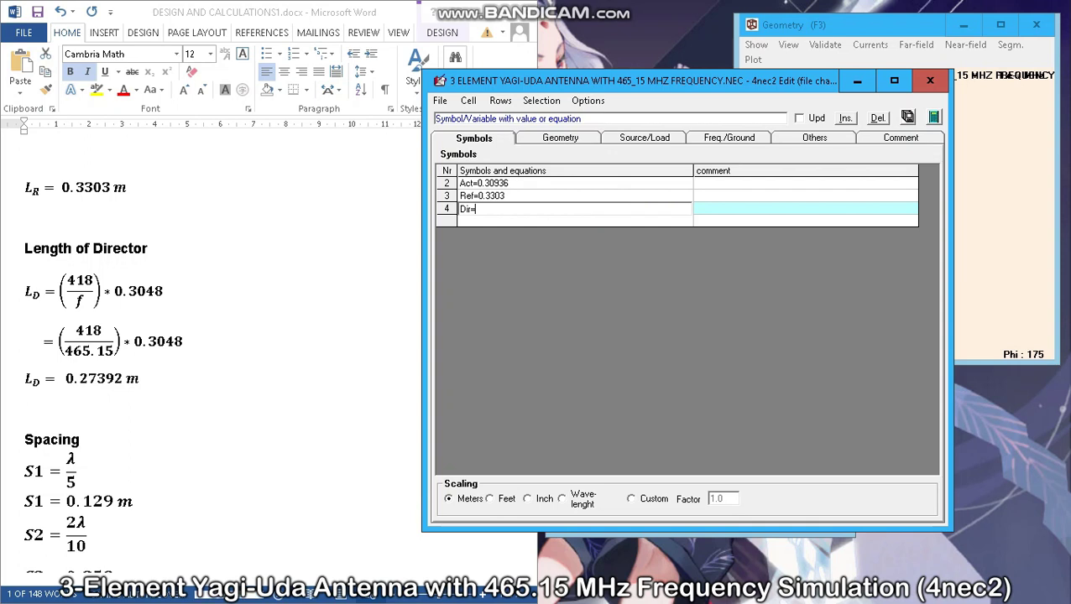
{"action": "key", "text": "ctrl+v"}
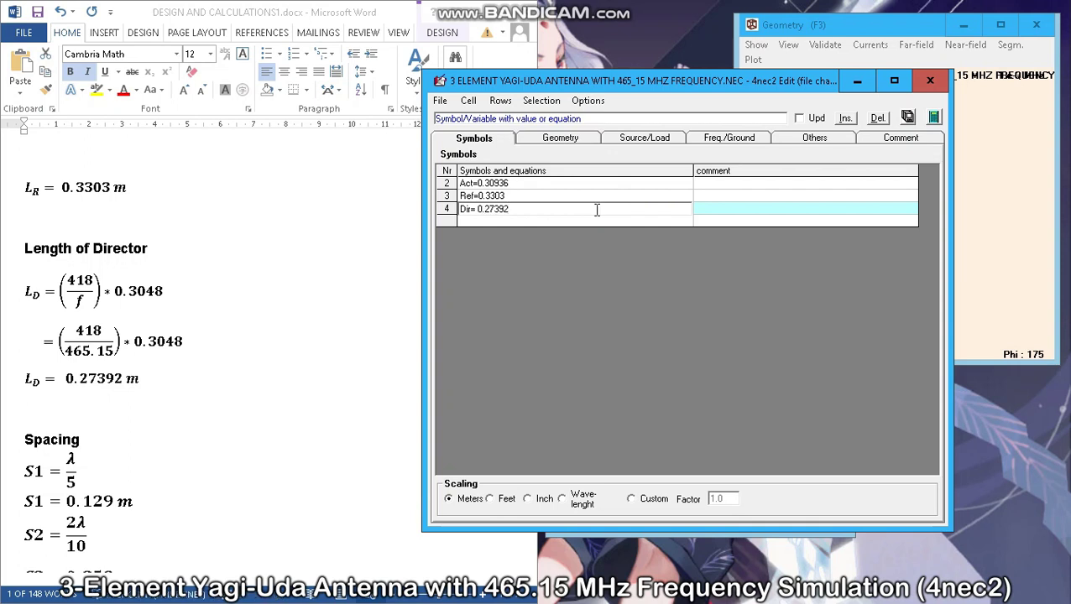
{"action": "left_click", "coordinate": [479, 209]}
{"action": "key", "text": "BackSpace"}
Define the spacing symbol S1=0.129 in the fifth row, using the expression from the document's Spacing section
{"action": "left_click", "coordinate": [513, 221]}
{"action": "type", "text": "S"}
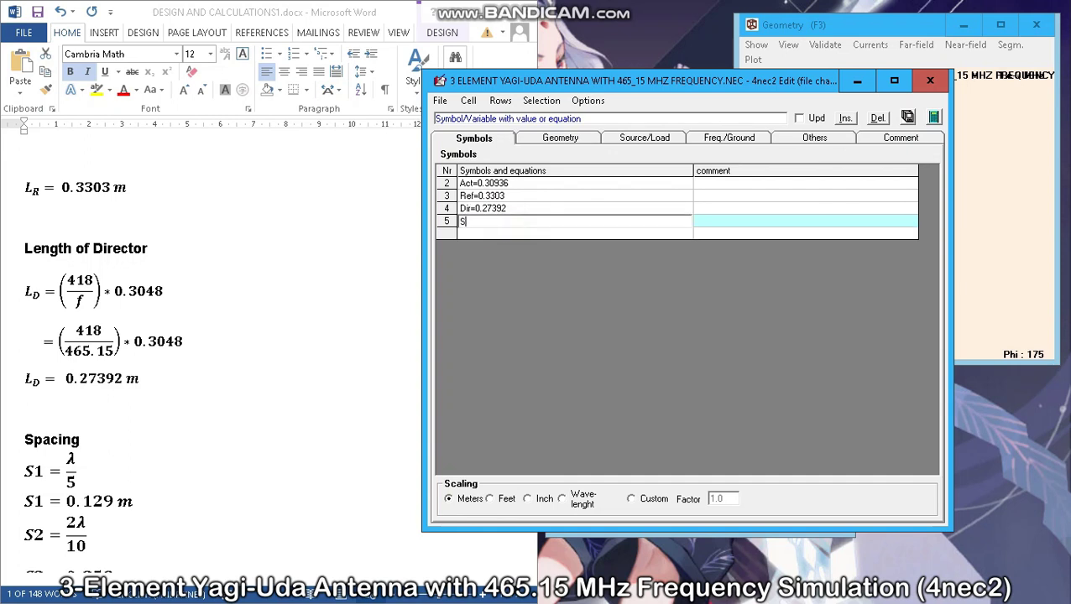
{"action": "scroll", "coordinate": [118, 351], "scroll_direction": "down", "scroll_amount": 3}
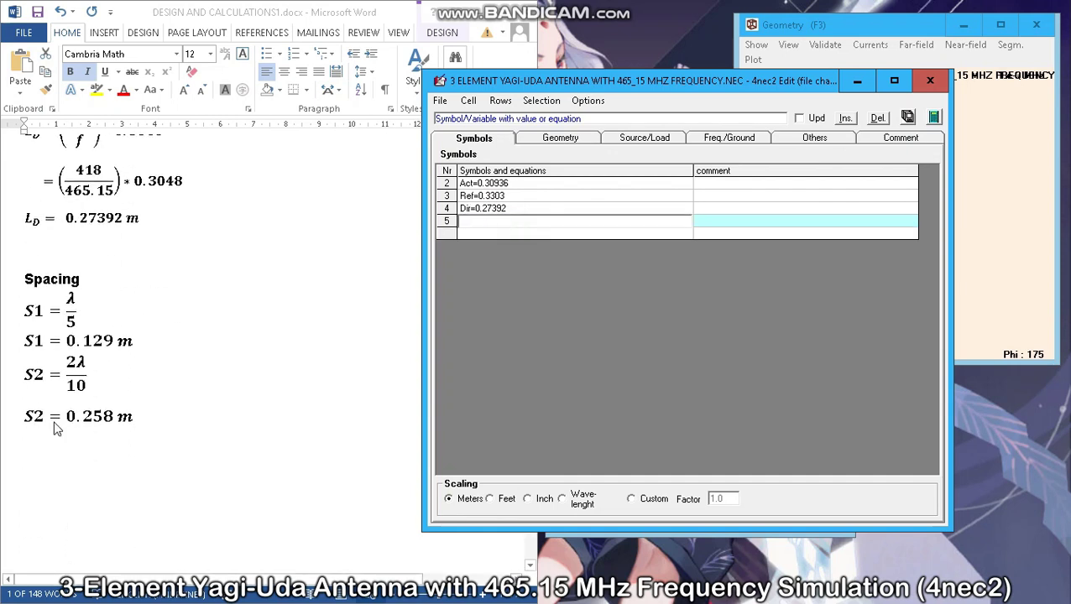
{"action": "left_click", "coordinate": [51, 375]}
{"action": "left_click_drag", "start_coordinate": [25, 343], "coordinate": [114, 346]}
{"action": "left_click", "coordinate": [588, 221]}
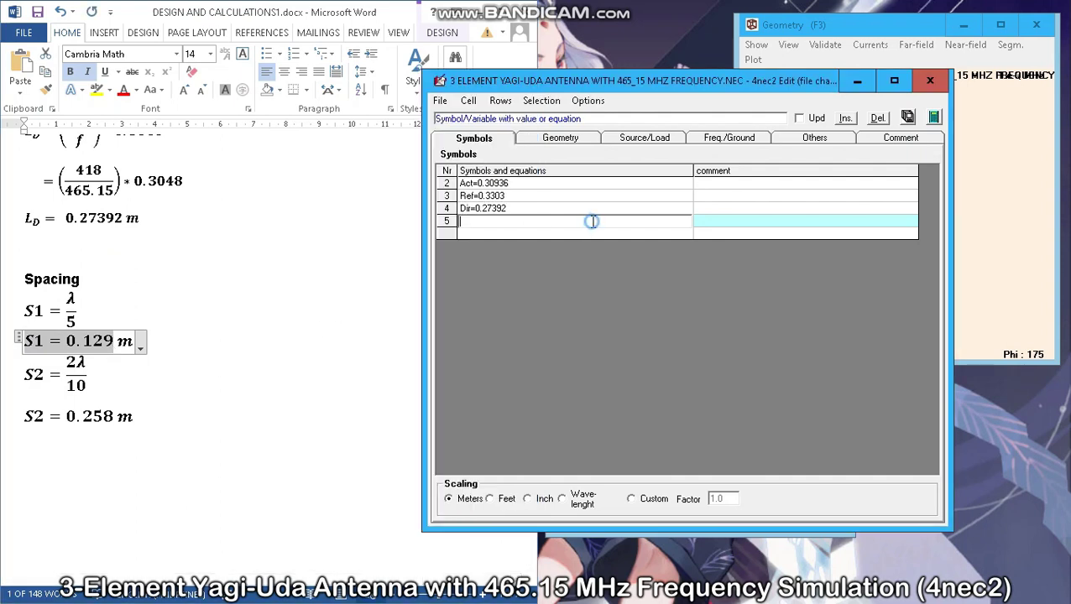
{"action": "type", "text": "S1=0.129"}
Define the spacing symbol S2=0.258, copied from the document, and add the symbol H=lambda below it
{"action": "left_click", "coordinate": [558, 234]}
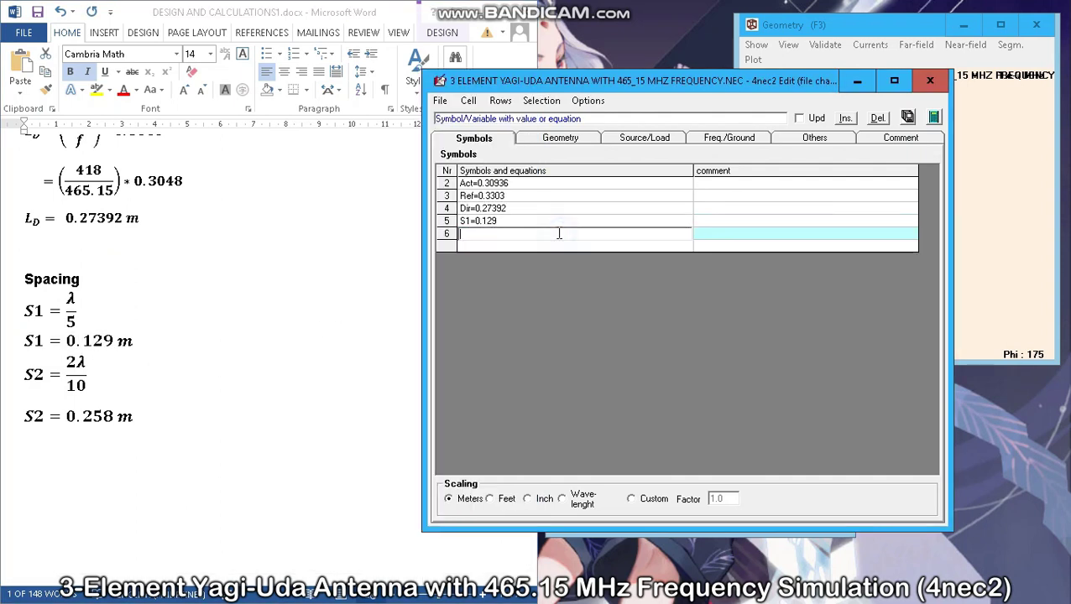
{"action": "left_click", "coordinate": [27, 418]}
{"action": "left_click_drag", "start_coordinate": [25, 422], "coordinate": [111, 436]}
{"action": "key", "text": "ctrl+c"}
{"action": "left_click", "coordinate": [580, 238]}
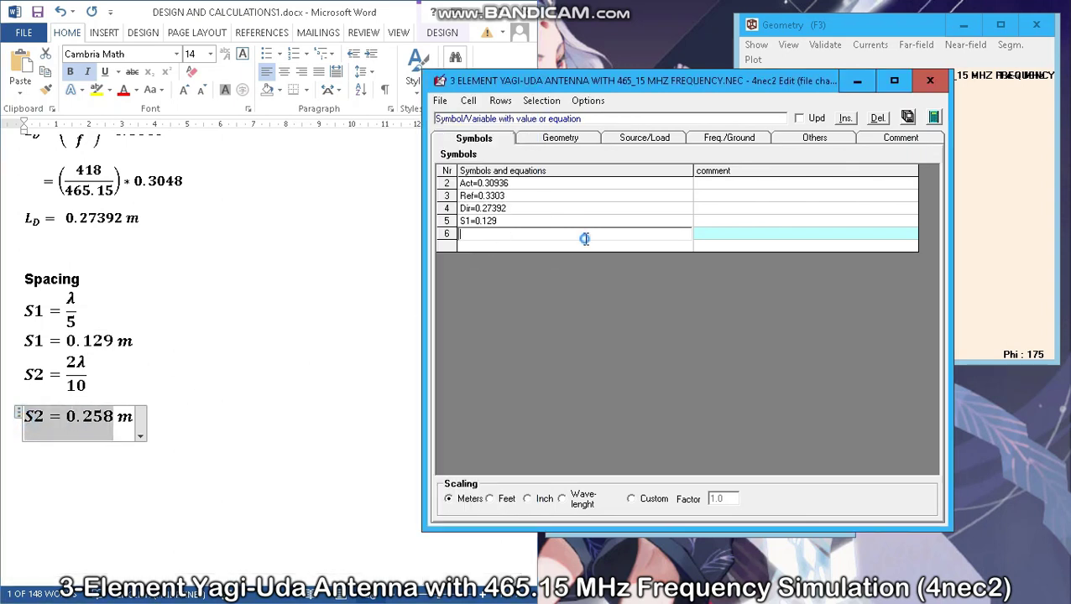
{"action": "key", "text": "ctrl+v"}
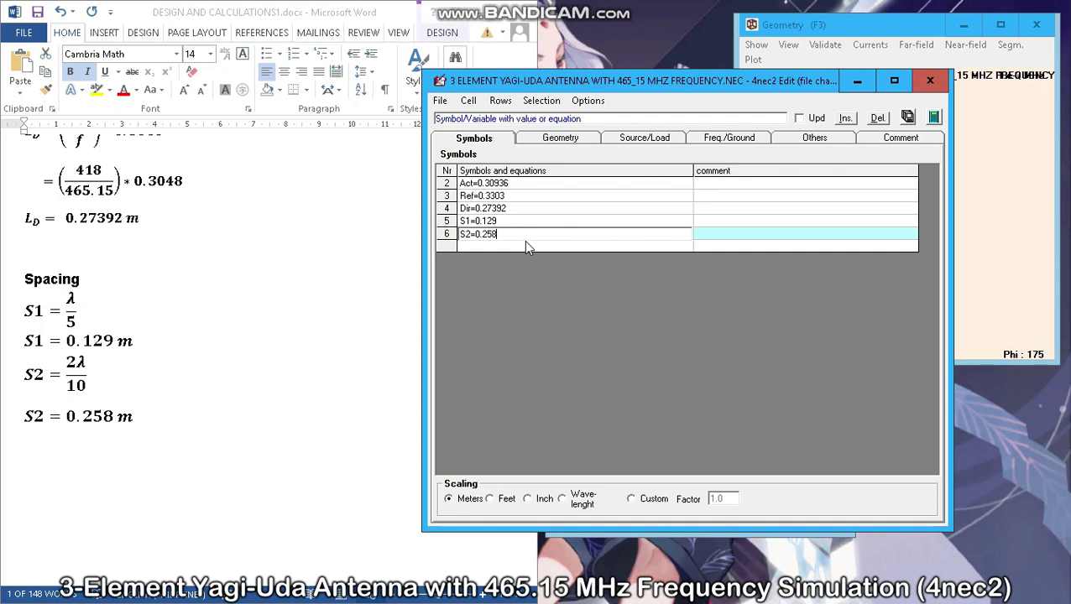
{"action": "key", "text": "Return"}
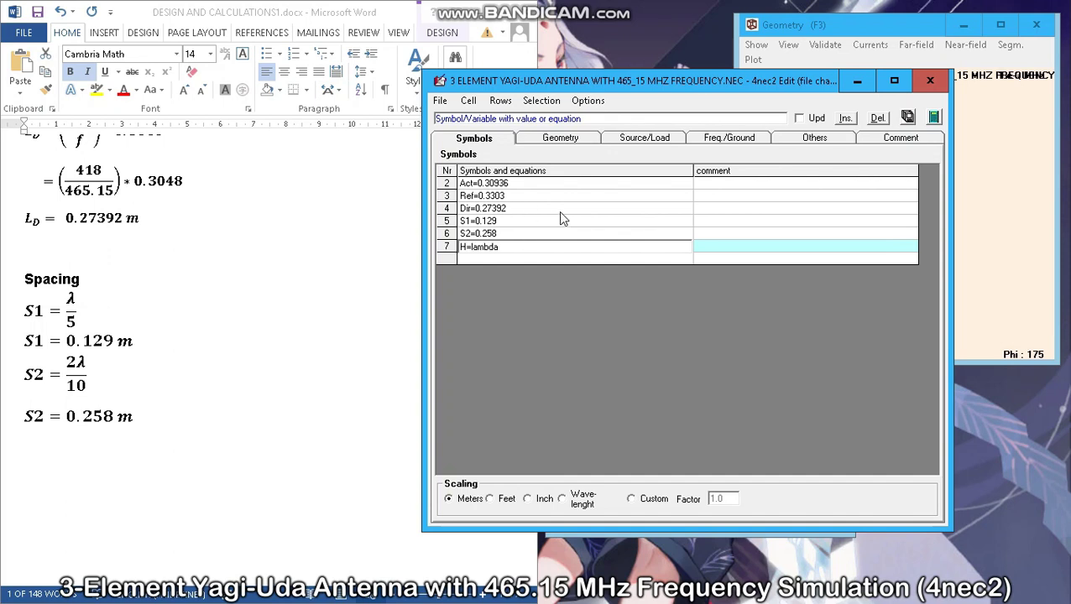
Check the complete symbols list from lambda to H against the lengths and spacings in the calculations document
{"action": "left_click", "coordinate": [517, 183]}
{"action": "key", "text": "Up"}
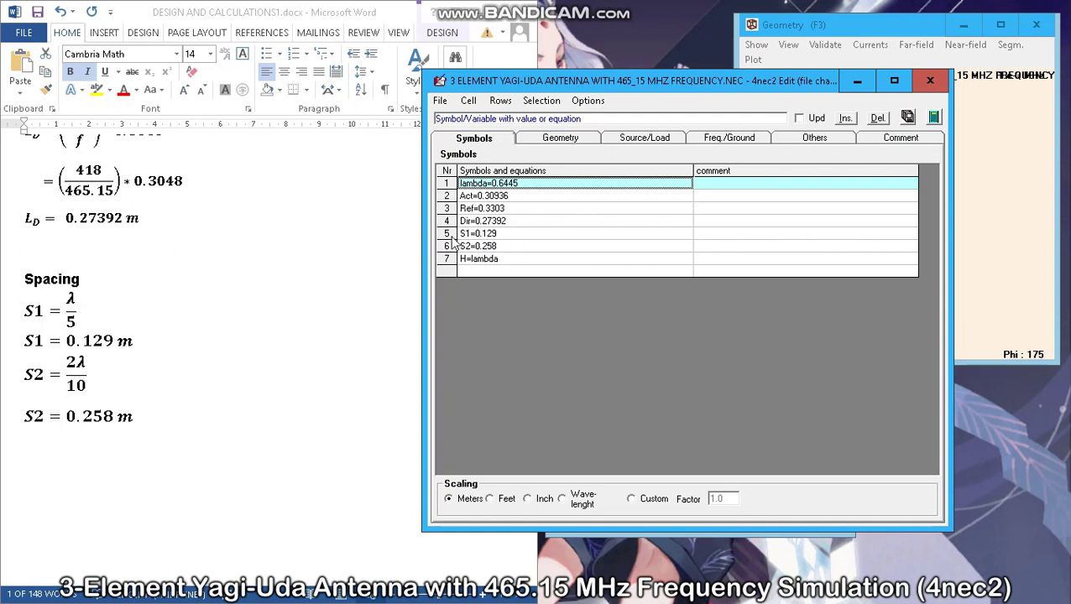
{"action": "scroll", "coordinate": [209, 303], "scroll_direction": "up", "scroll_amount": 3}
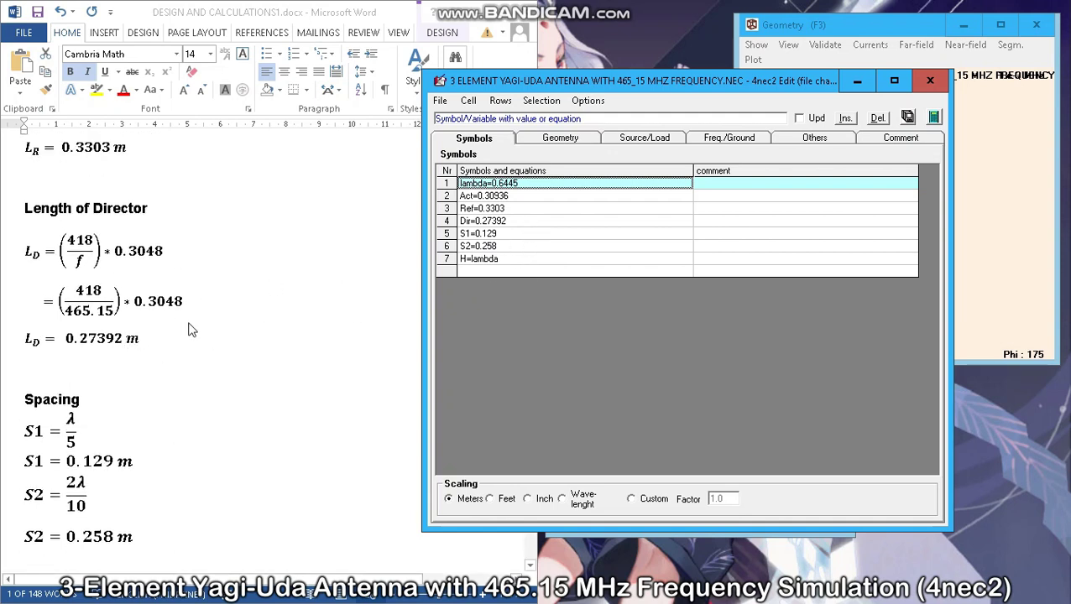
{"action": "scroll", "coordinate": [172, 372], "scroll_direction": "up", "scroll_amount": 3}
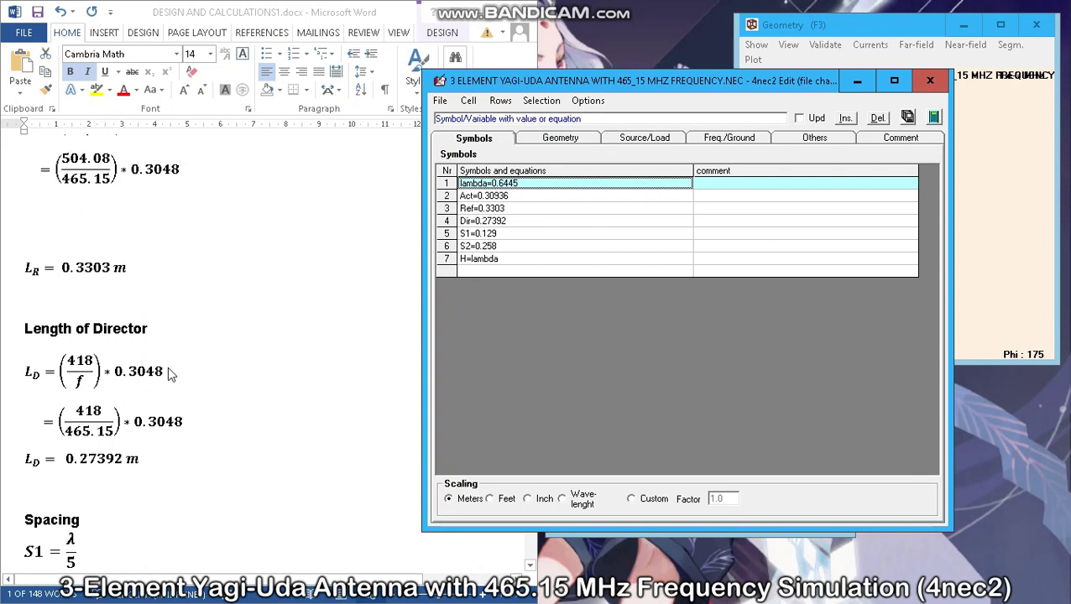
{"action": "scroll", "coordinate": [170, 374], "scroll_direction": "up", "scroll_amount": 1}
{"action": "scroll", "coordinate": [151, 316], "scroll_direction": "up", "scroll_amount": 1}
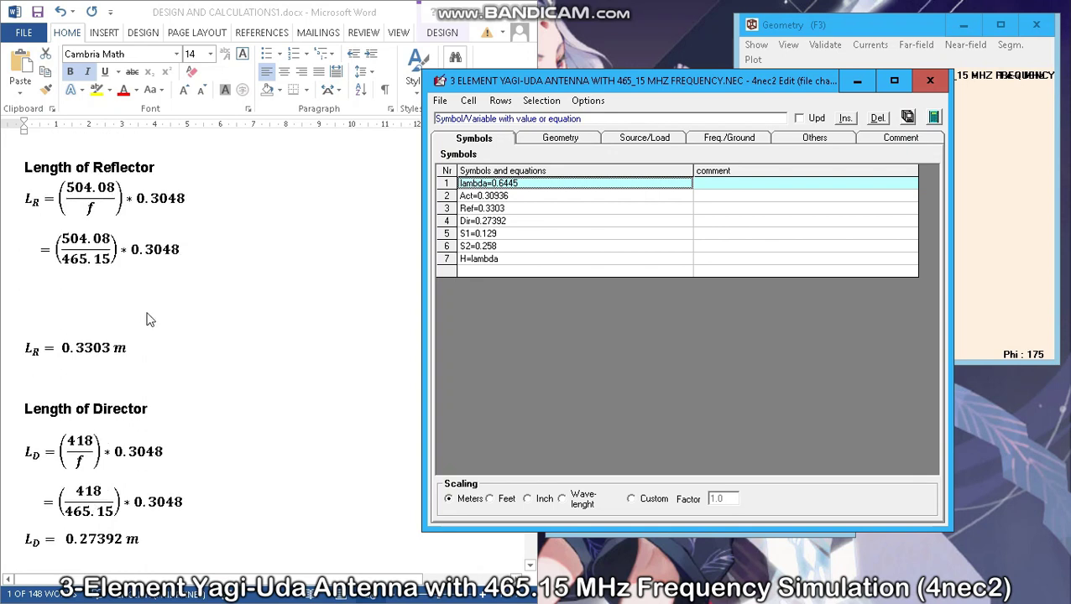
{"action": "scroll", "coordinate": [126, 350], "scroll_direction": "up", "scroll_amount": 4}
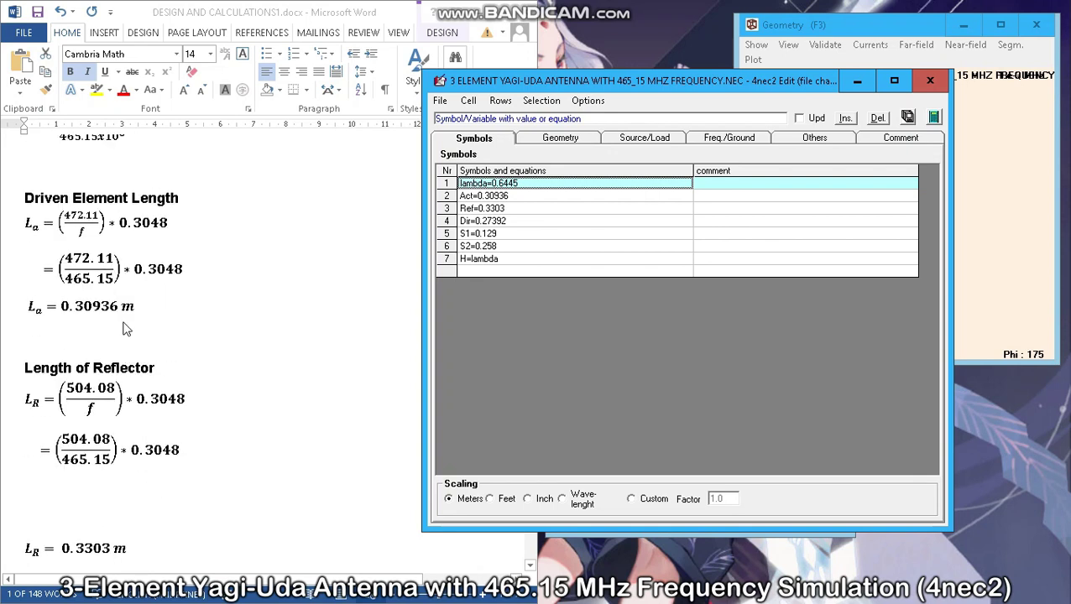
{"action": "scroll", "coordinate": [125, 331], "scroll_direction": "up", "scroll_amount": 4}
{"action": "scroll", "coordinate": [120, 334], "scroll_direction": "down", "scroll_amount": 4}
{"action": "scroll", "coordinate": [119, 334], "scroll_direction": "down", "scroll_amount": 3}
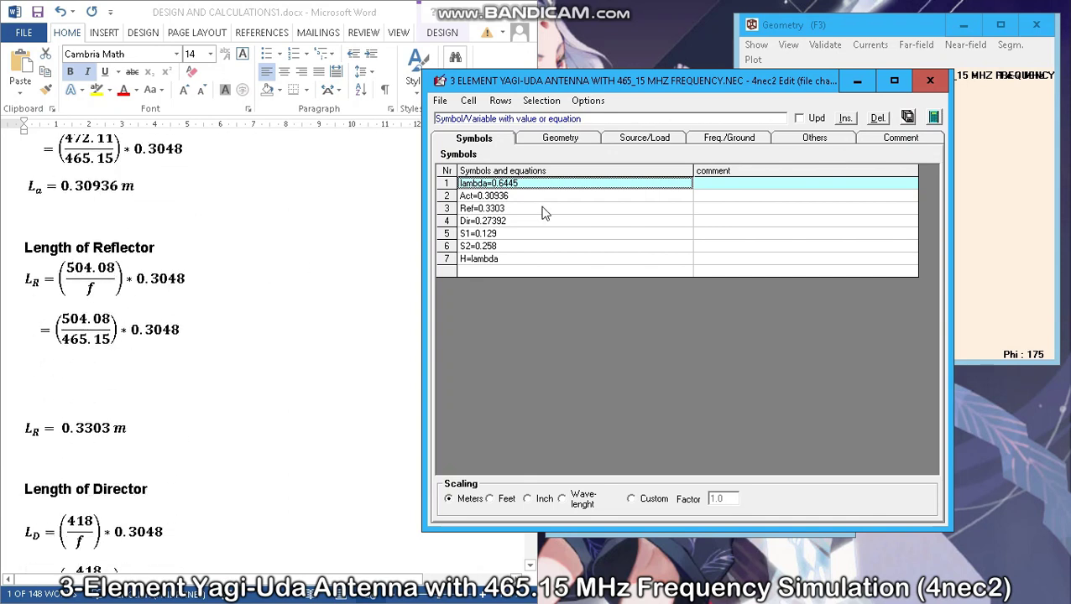
In the geometry table, give the first wire tag 1, 9 segments and end-1 coordinates X1 0, Y1 -Act/2, Z1 H
{"action": "left_click", "coordinate": [547, 140]}
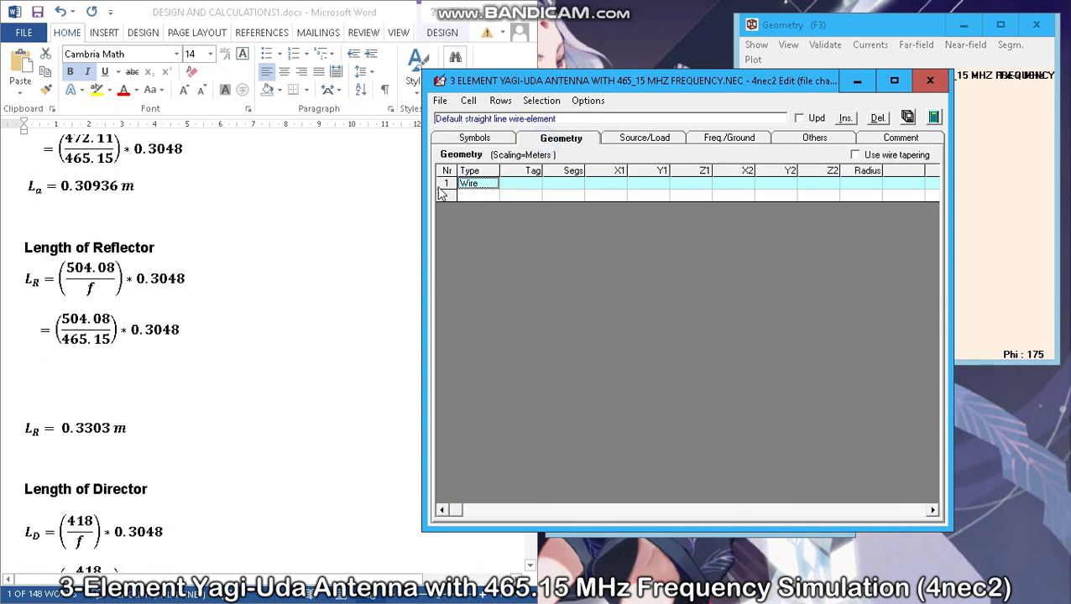
{"action": "left_click", "coordinate": [540, 186]}
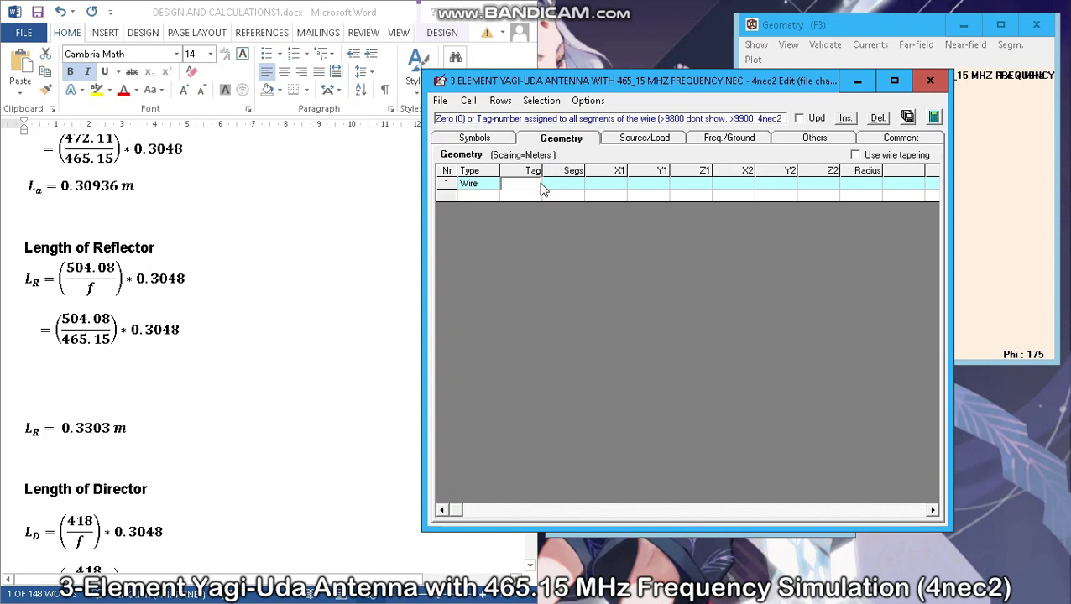
{"action": "left_click", "coordinate": [566, 184]}
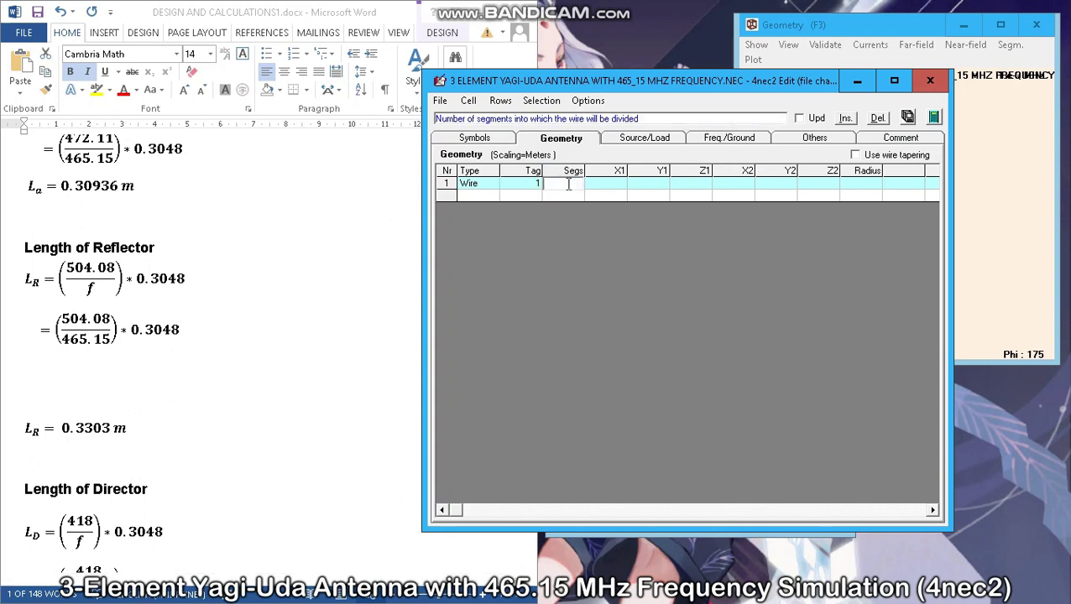
{"action": "type", "text": "9"}
{"action": "left_click", "coordinate": [606, 185]}
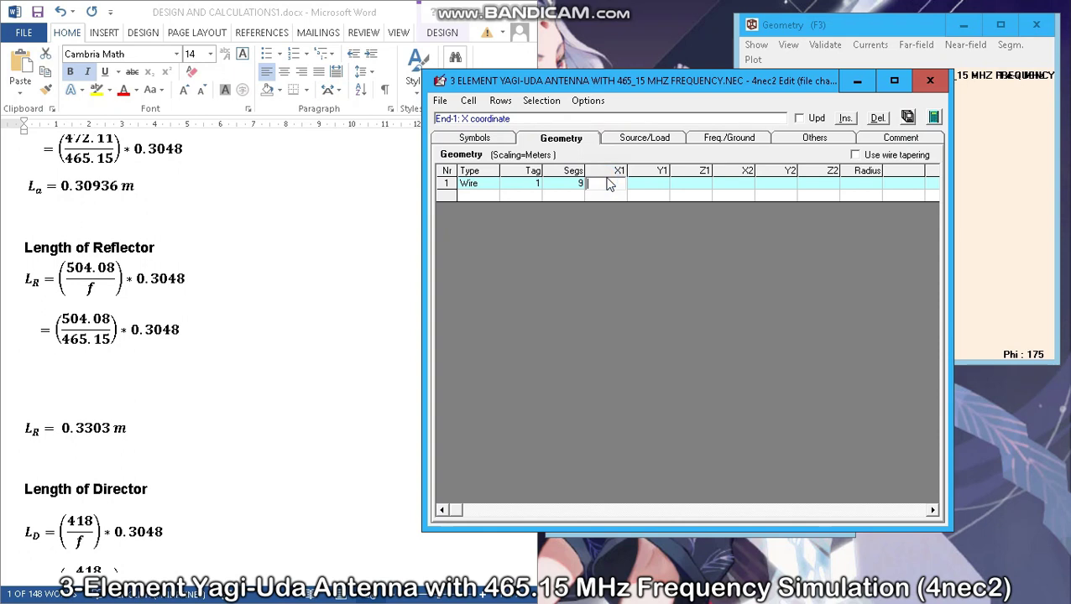
{"action": "left_click", "coordinate": [661, 184]}
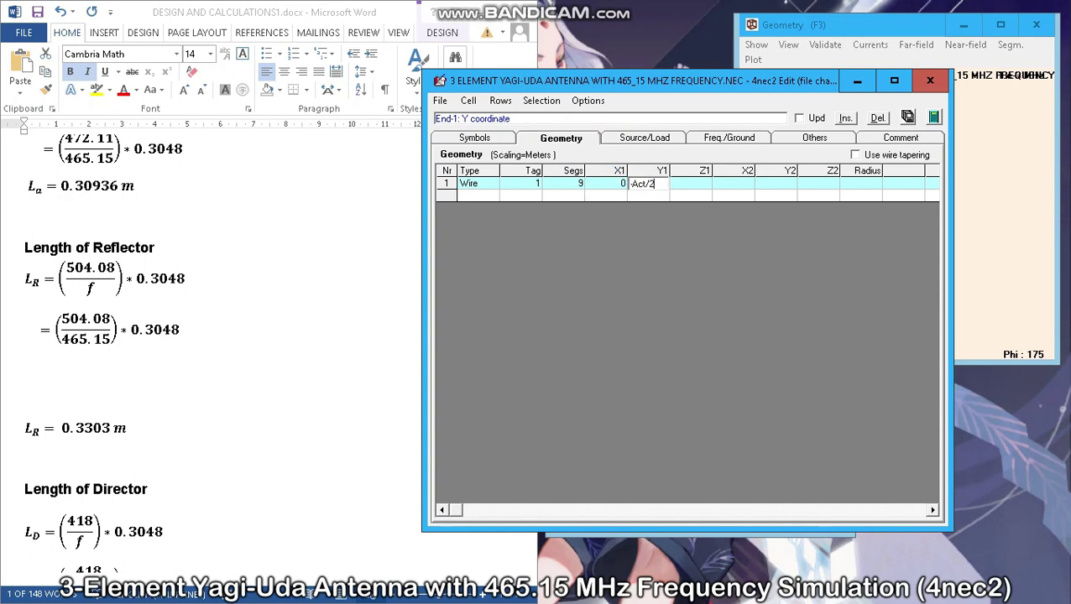
{"action": "left_click", "coordinate": [700, 184]}
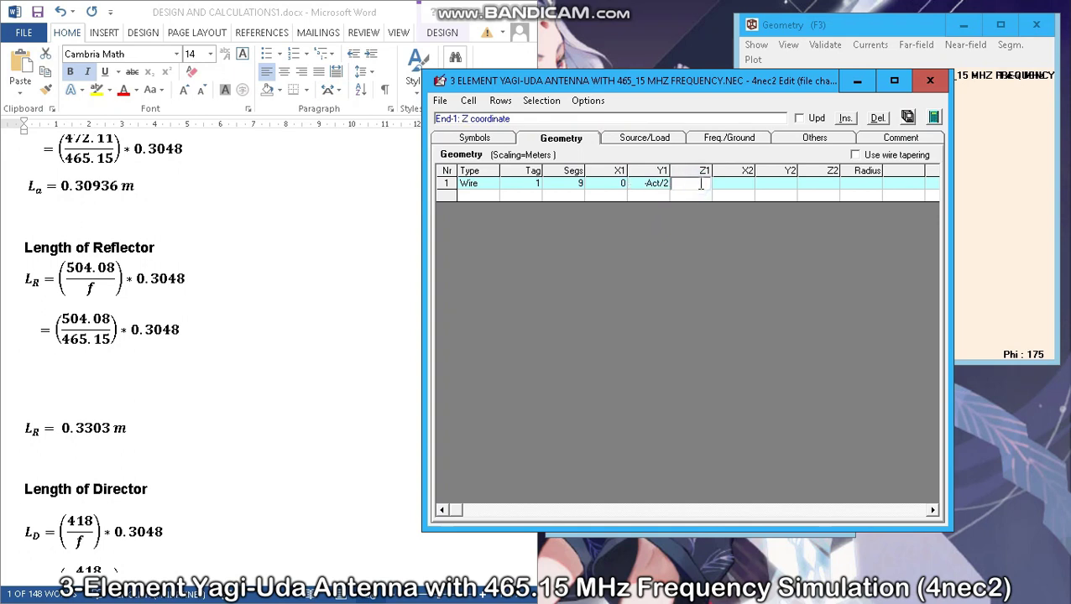
{"action": "type", "text": "H"}
Set the first wire's end-2 coordinates X2 to 0 and Y2 to Act/2, reusing its Y1 expression without the minus sign
{"action": "left_click", "coordinate": [737, 183]}
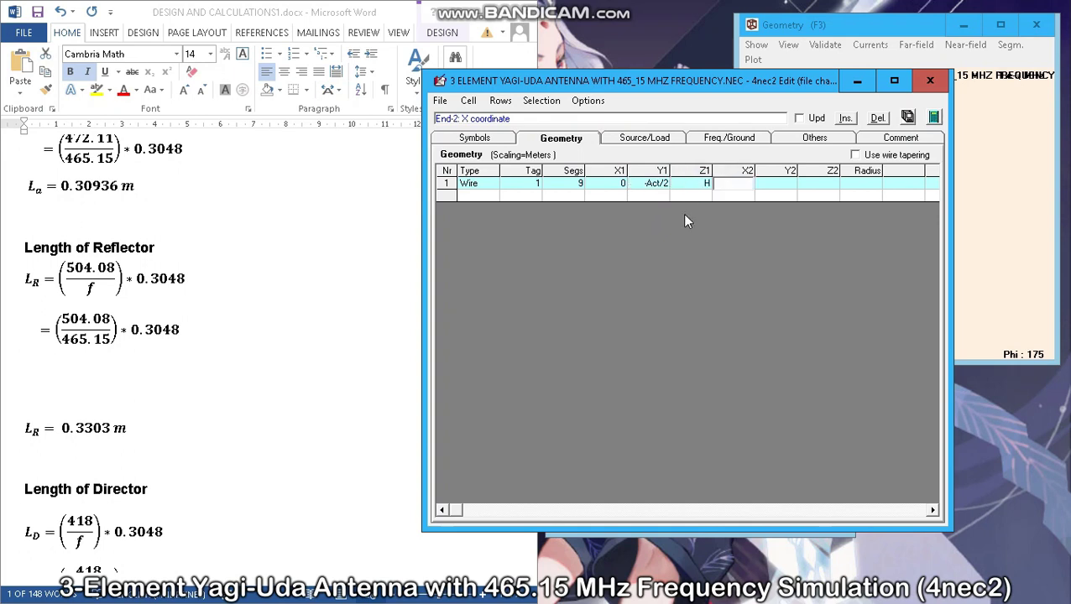
{"action": "left_click", "coordinate": [660, 184]}
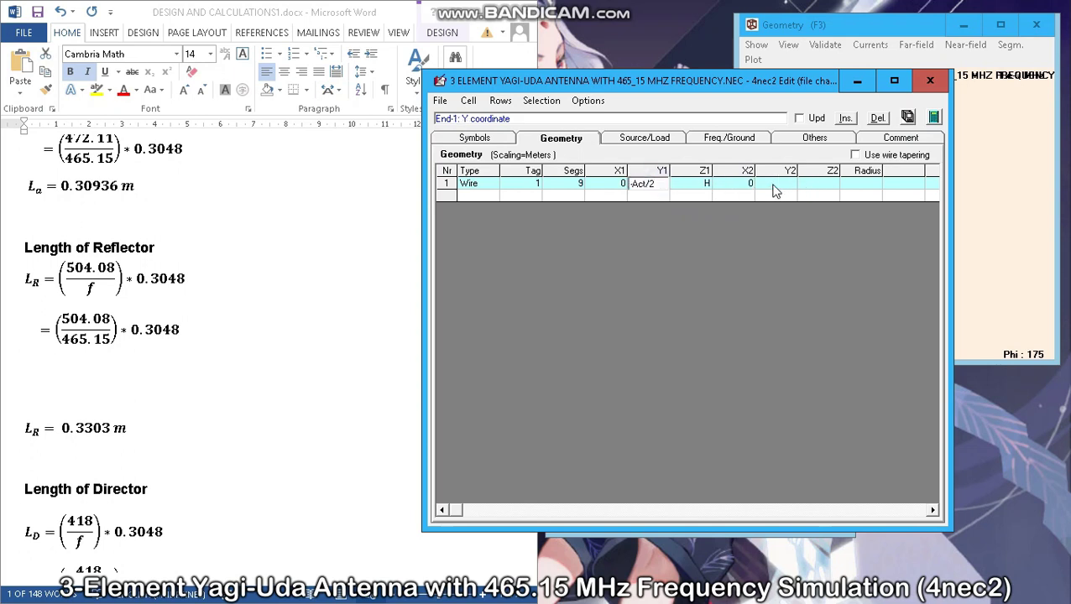
{"action": "left_click_drag", "start_coordinate": [672, 183], "coordinate": [619, 183]}
{"action": "key", "text": "ctrl+c"}
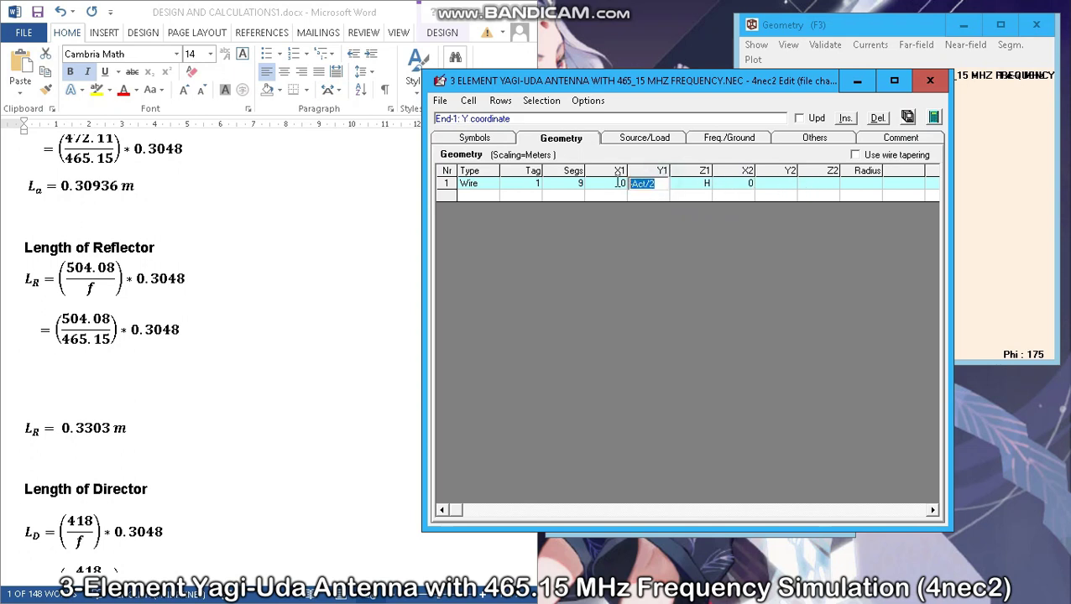
{"action": "left_click", "coordinate": [778, 189]}
{"action": "key", "text": "ctrl+v"}
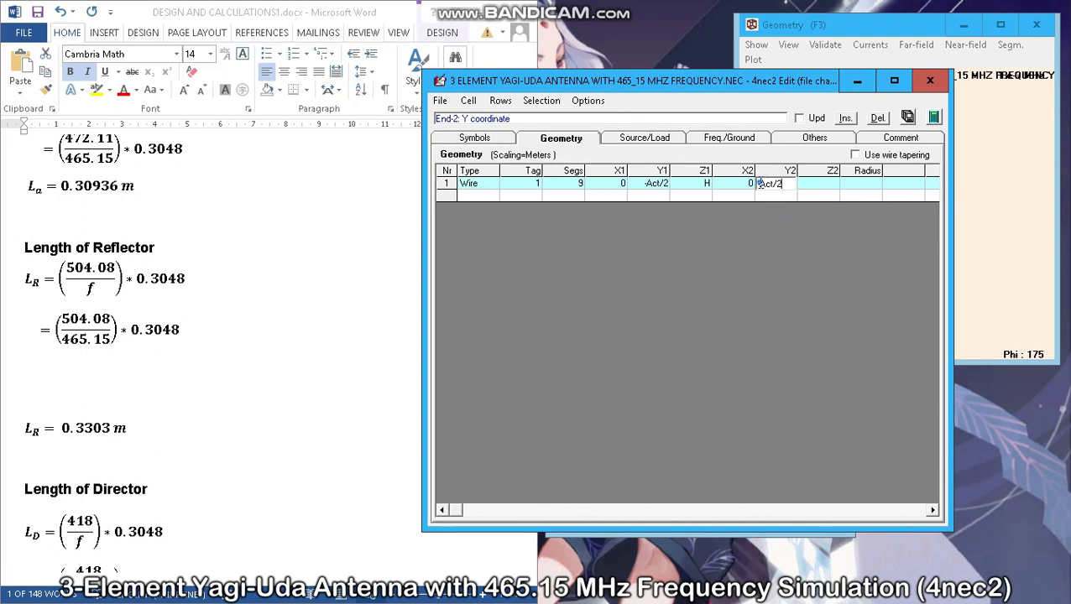
{"action": "key", "text": "Delete"}
Complete the first wire with end-2 coordinate Z2 H and radius 0.001
{"action": "left_click", "coordinate": [844, 184]}
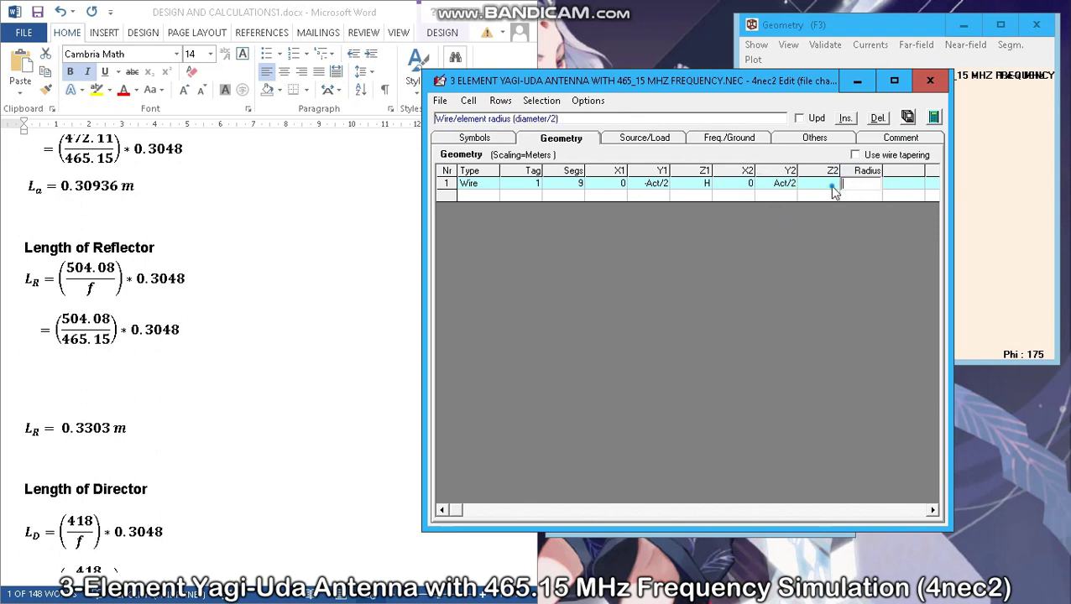
{"action": "left_click", "coordinate": [829, 184]}
{"action": "type", "text": "H"}
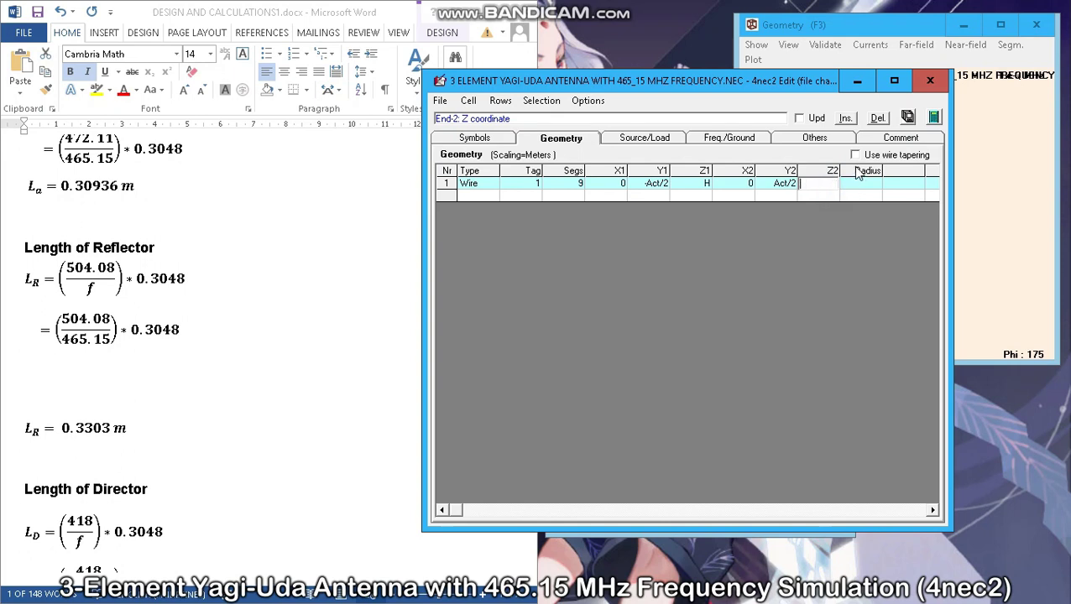
{"action": "type", "text": "H"}
{"action": "left_click", "coordinate": [865, 183]}
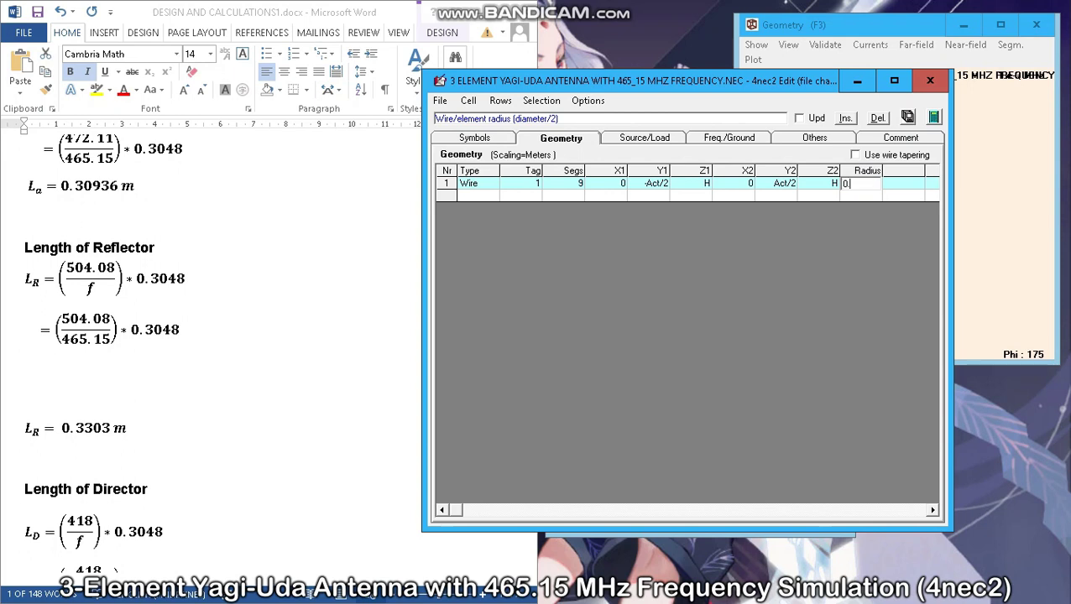
Duplicate the first wire's row into the second and third rows of the geometry table
{"action": "left_click", "coordinate": [451, 186]}
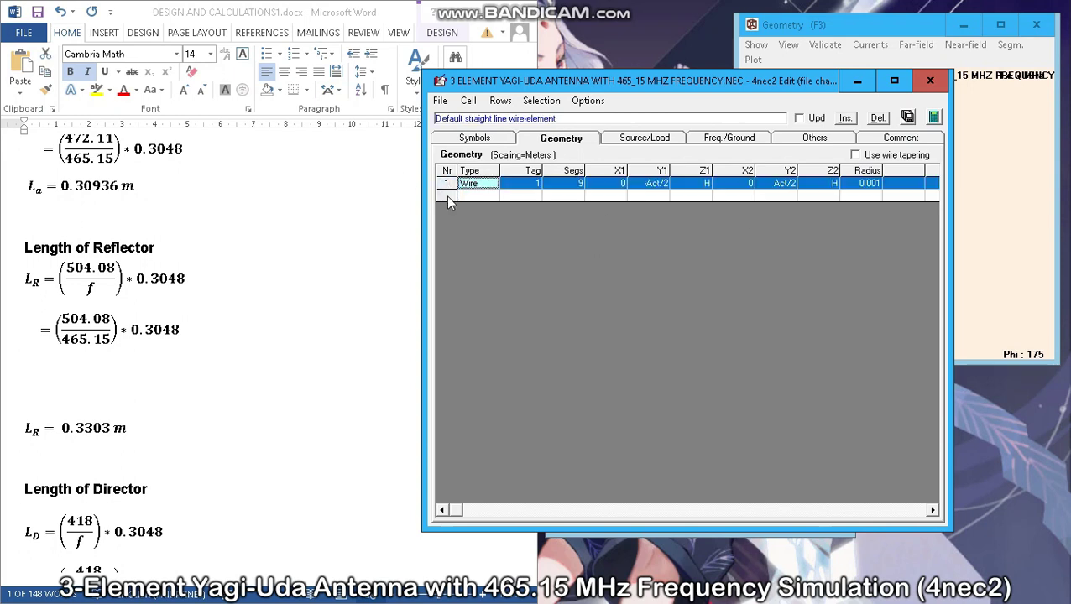
{"action": "left_click", "coordinate": [446, 196]}
{"action": "left_click", "coordinate": [458, 209]}
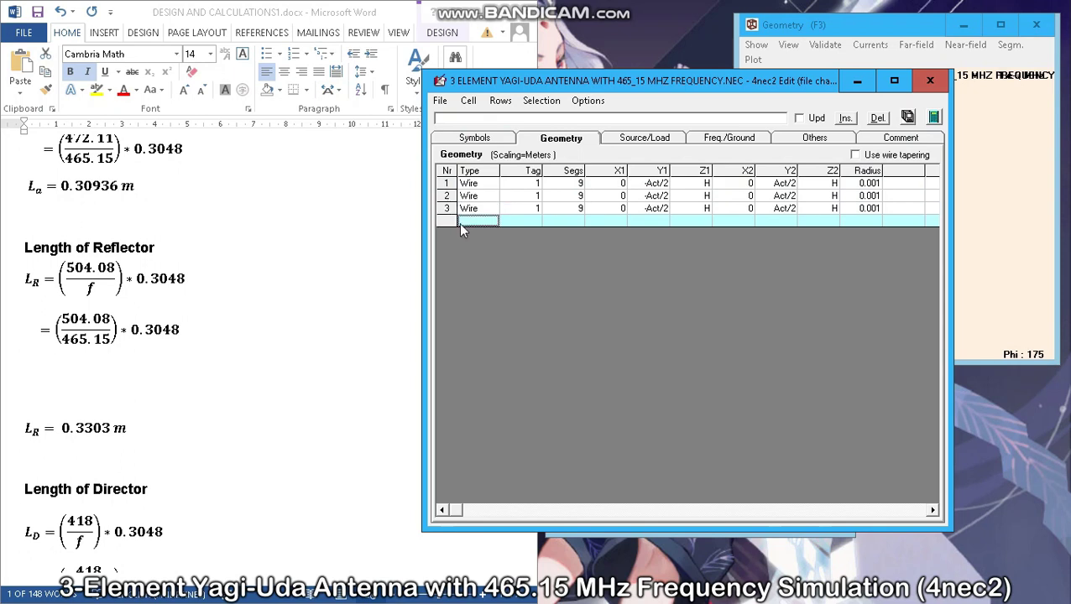
Set the tag numbers of the second and third wires to 2 and 3
{"action": "left_click", "coordinate": [536, 198]}
{"action": "left_click", "coordinate": [535, 197]}
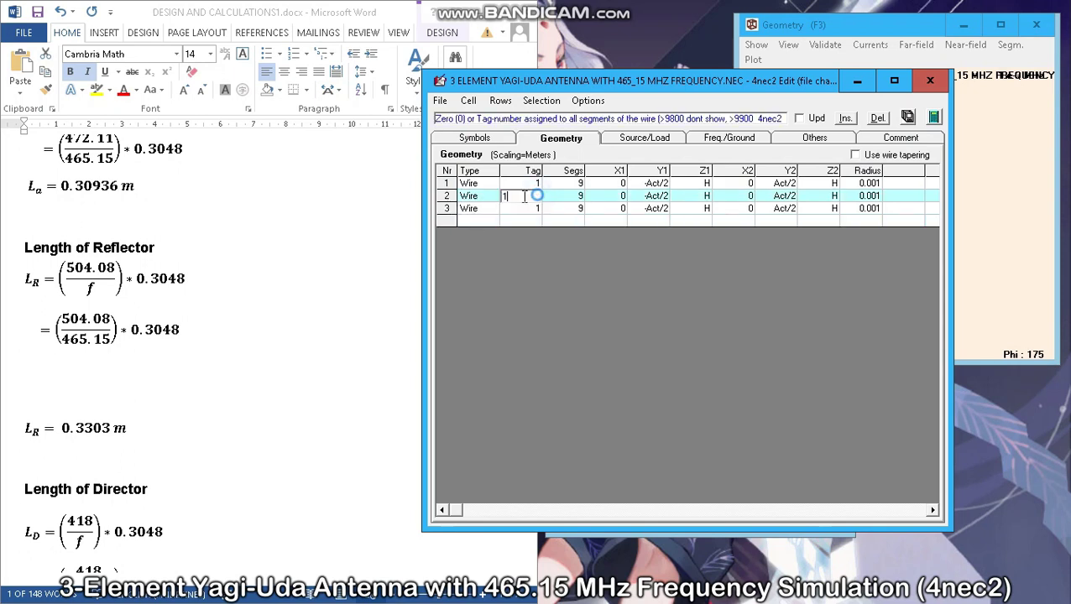
{"action": "type", "text": "2"}
{"action": "left_click", "coordinate": [513, 210]}
{"action": "left_click", "coordinate": [503, 209]}
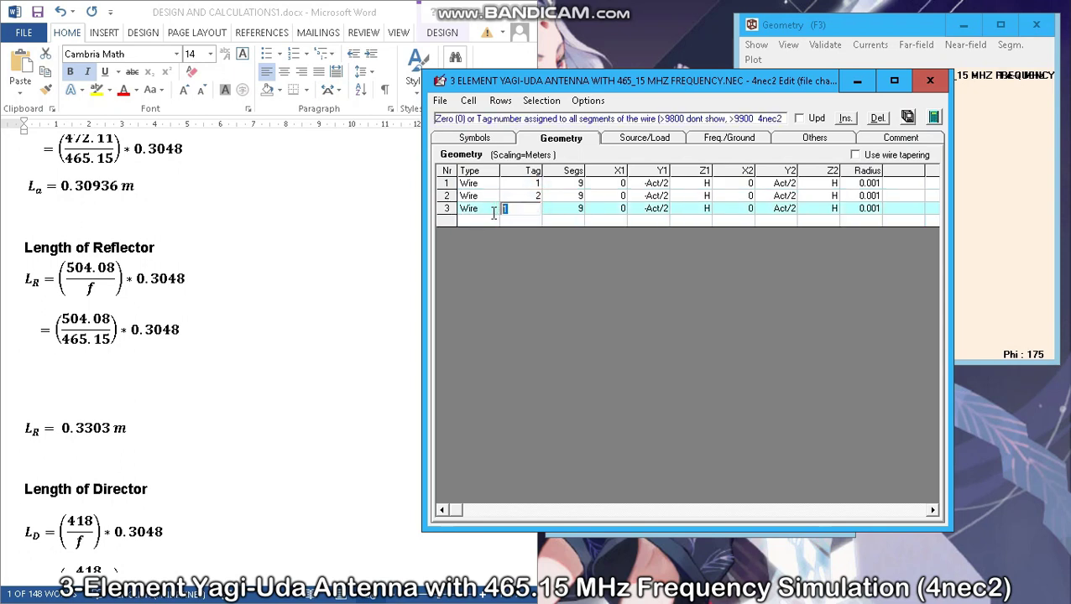
{"action": "type", "text": "3"}
Set the end-1 X1 coordinate to S1 for the second wire and -S2 for the third wire
{"action": "left_click", "coordinate": [617, 195]}
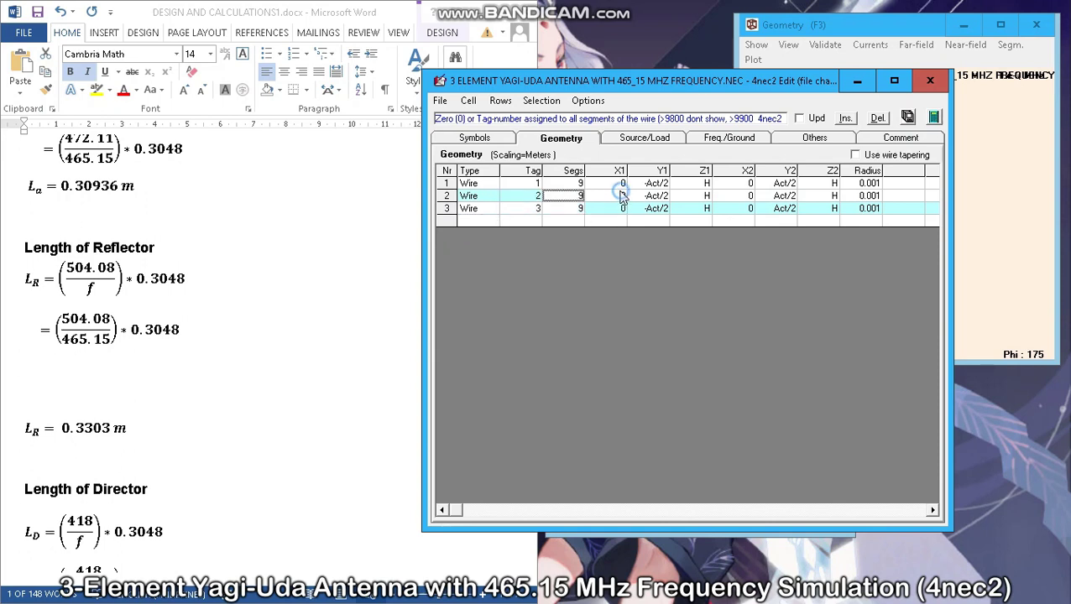
{"action": "left_click", "coordinate": [617, 195]}
{"action": "type", "text": "s1"}
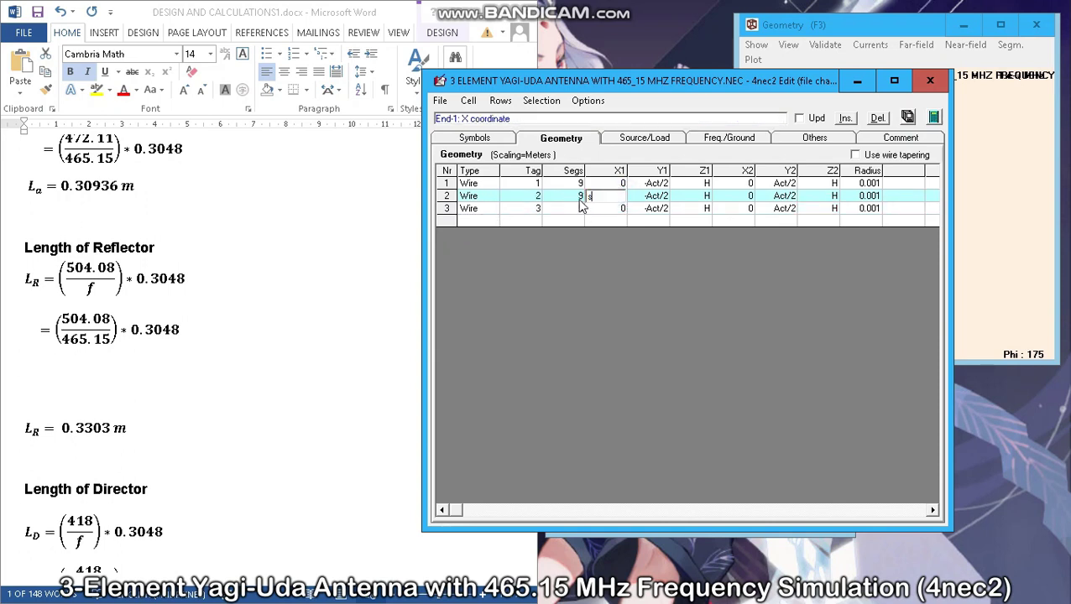
{"action": "key", "text": "BackSpace"}
{"action": "key", "text": "BackSpace"}
{"action": "left_click", "coordinate": [612, 209]}
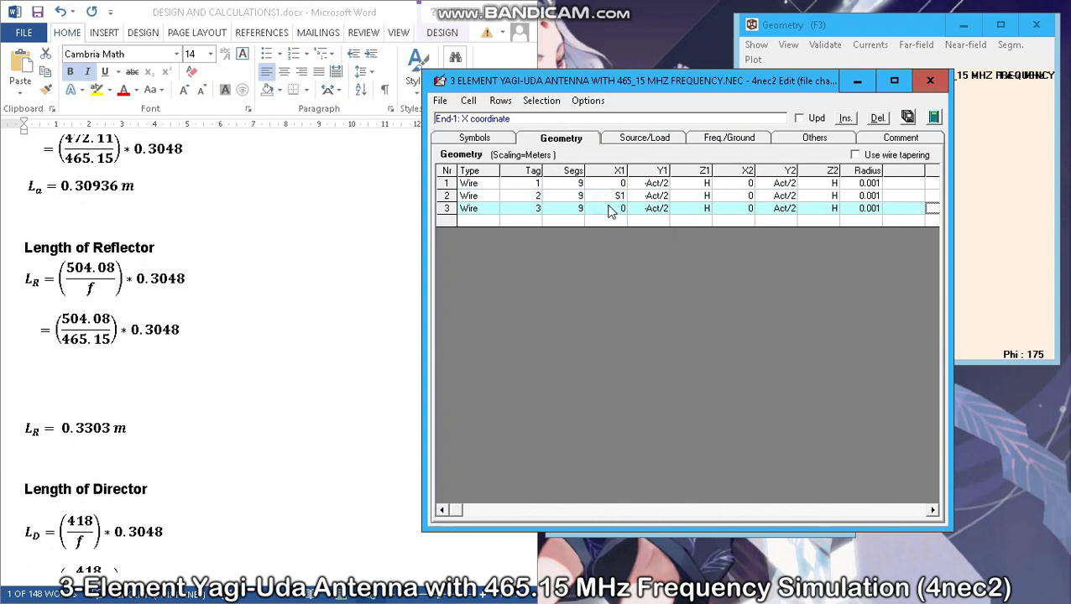
{"action": "left_click", "coordinate": [609, 209]}
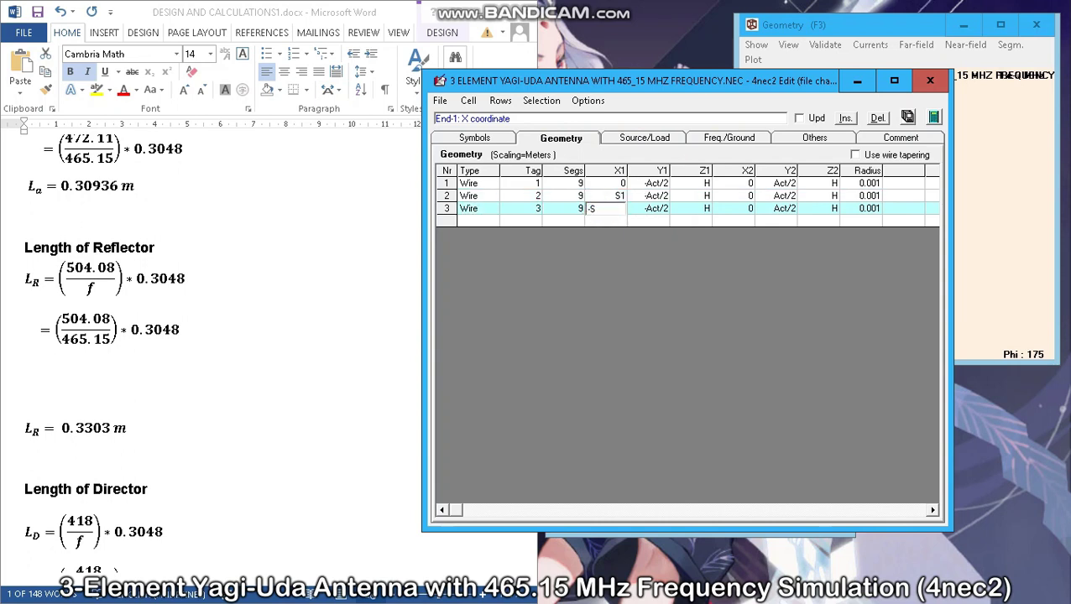
{"action": "type", "text": "-S2"}
Try -Dir/2 as the second wire's end-1 Y1 coordinate
{"action": "left_click", "coordinate": [648, 209]}
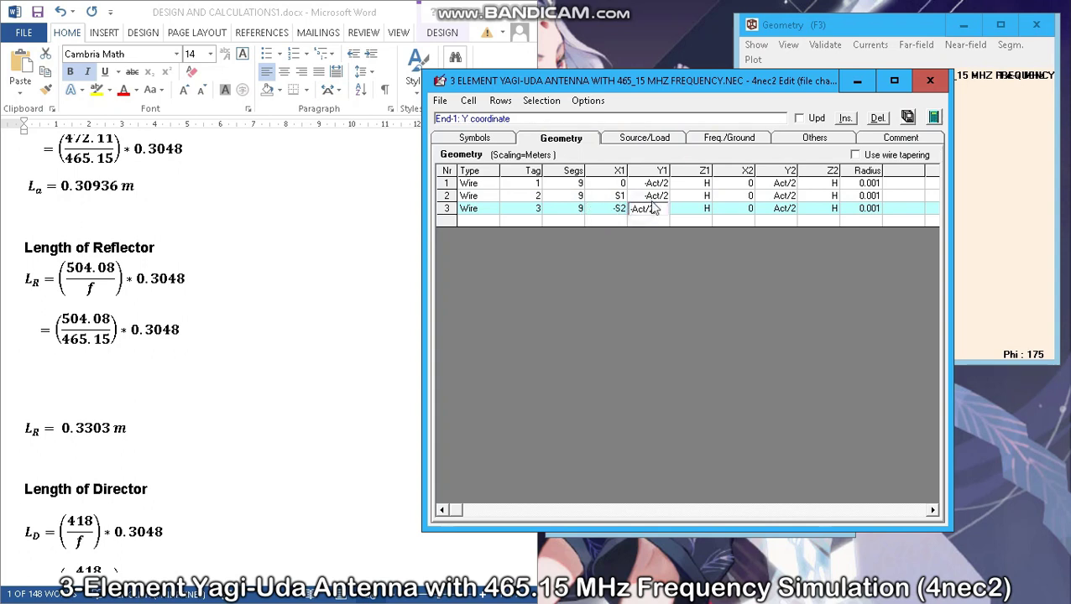
{"action": "left_click", "coordinate": [660, 197]}
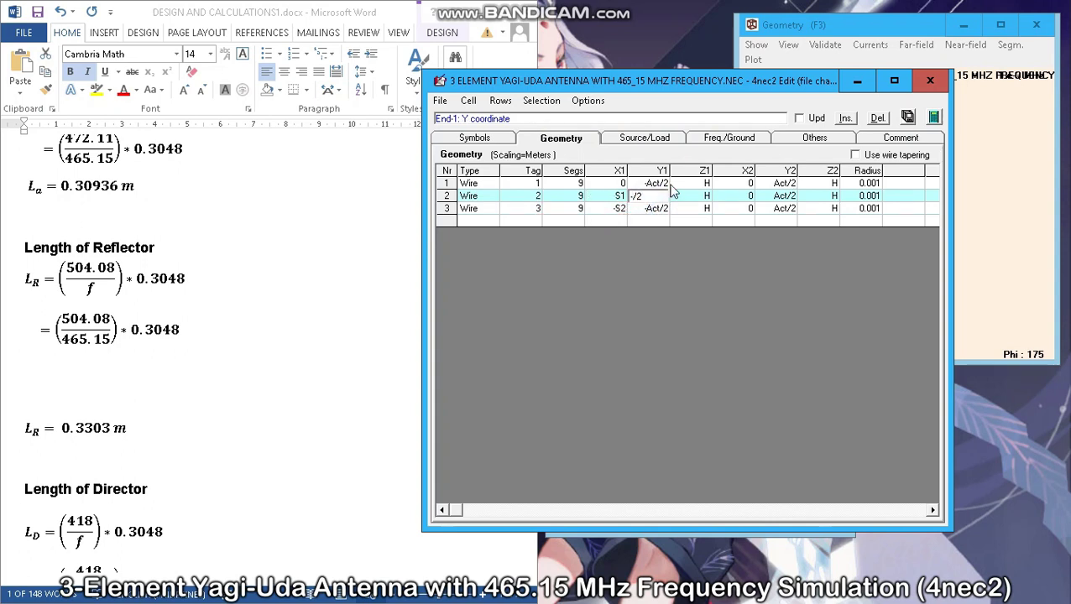
{"action": "type", "text": "d"}
Set the end-1 Y1 coordinate to -Dir/2 for the third wire and -Ref/2 for the second wire
{"action": "key", "text": "Down"}
{"action": "key", "text": "F2"}
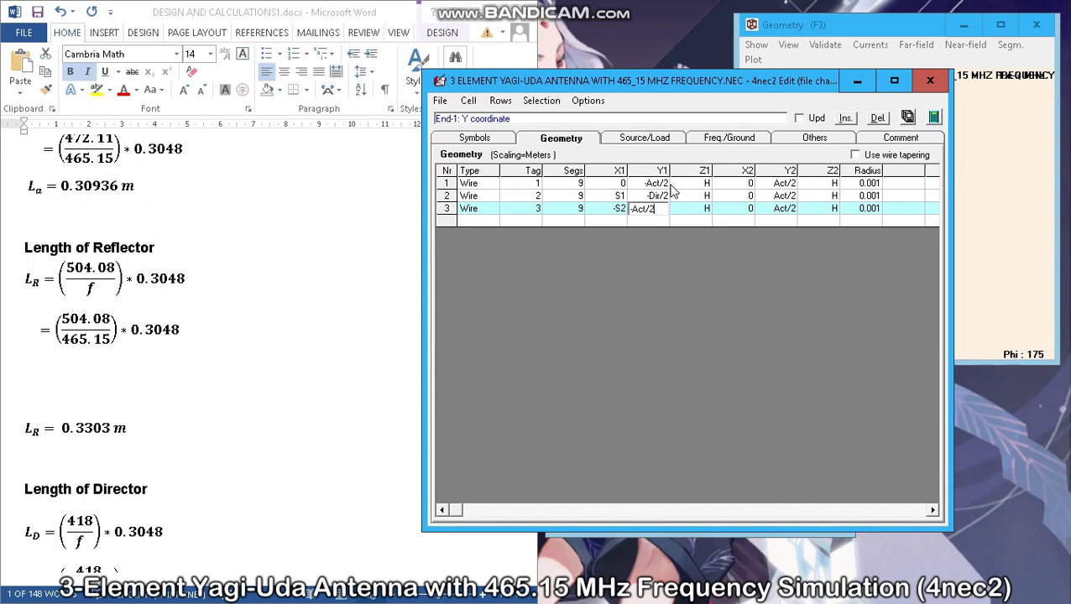
{"action": "key", "text": "BackSpace"}
{"action": "key", "text": "BackSpace"}
{"action": "type", "text": "Dir"}
{"action": "key", "text": "Up"}
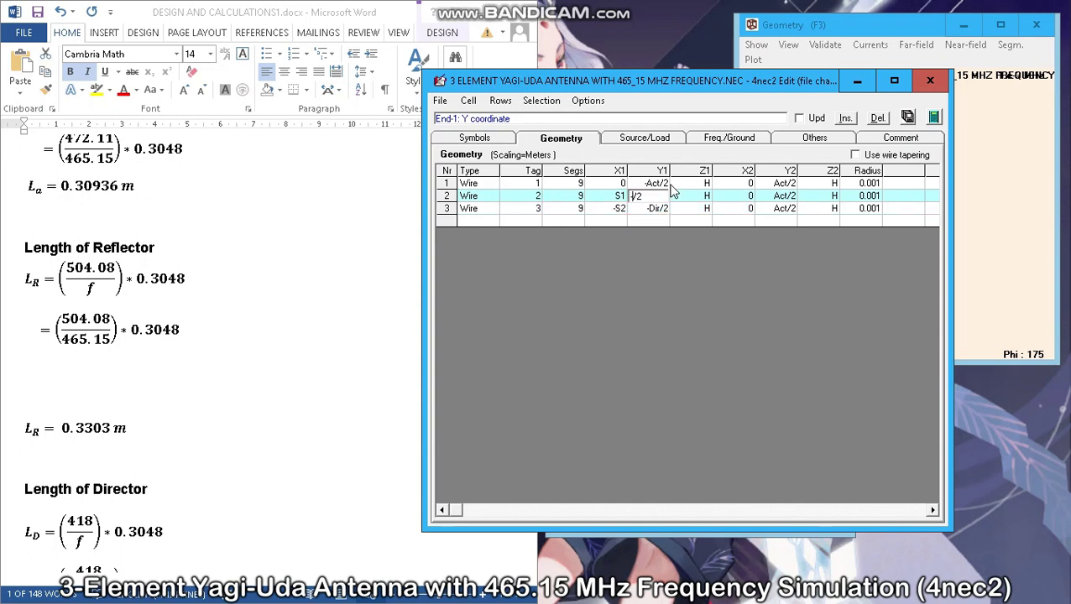
{"action": "type", "text": "Ref"}
{"action": "left_click", "coordinate": [700, 196]}
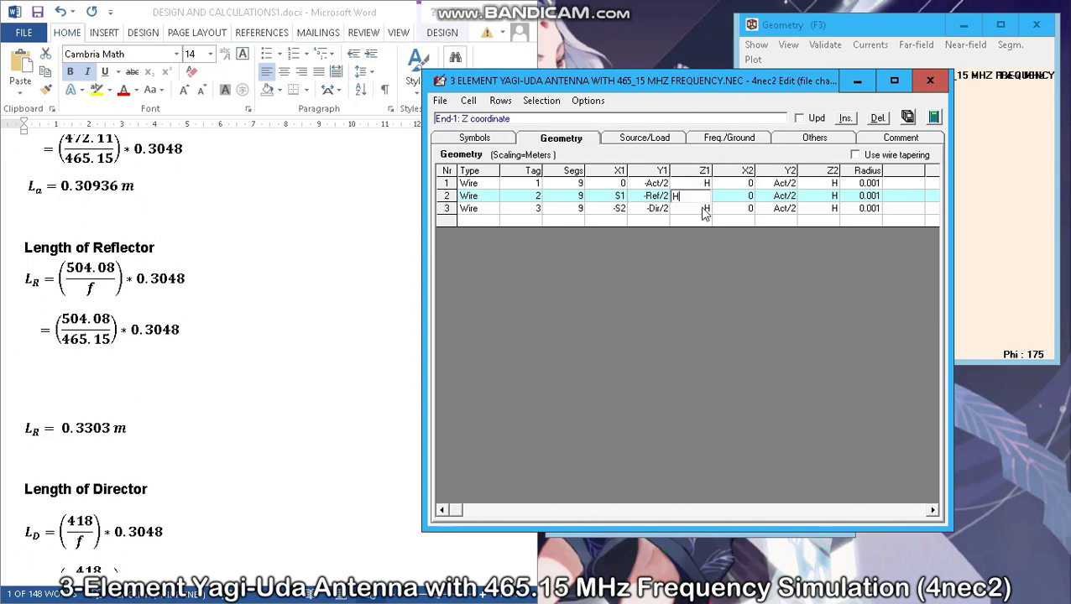
{"action": "left_click", "coordinate": [703, 209]}
Set the end-2 Y2 coordinate to Ref/2 for the second wire and Dir/2 for the third wire
{"action": "left_click", "coordinate": [740, 196]}
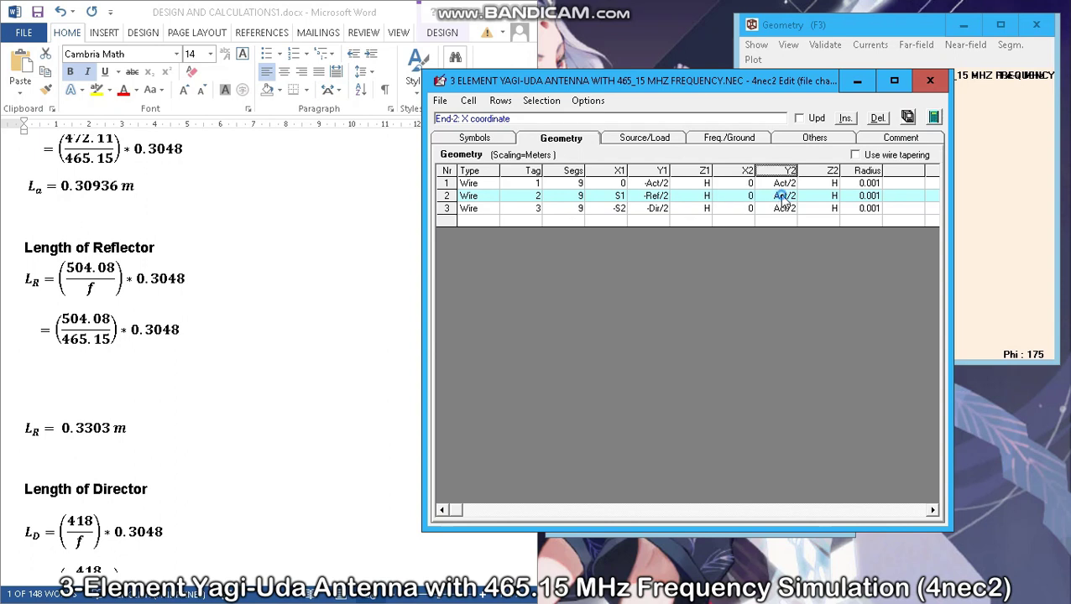
{"action": "left_click", "coordinate": [782, 197]}
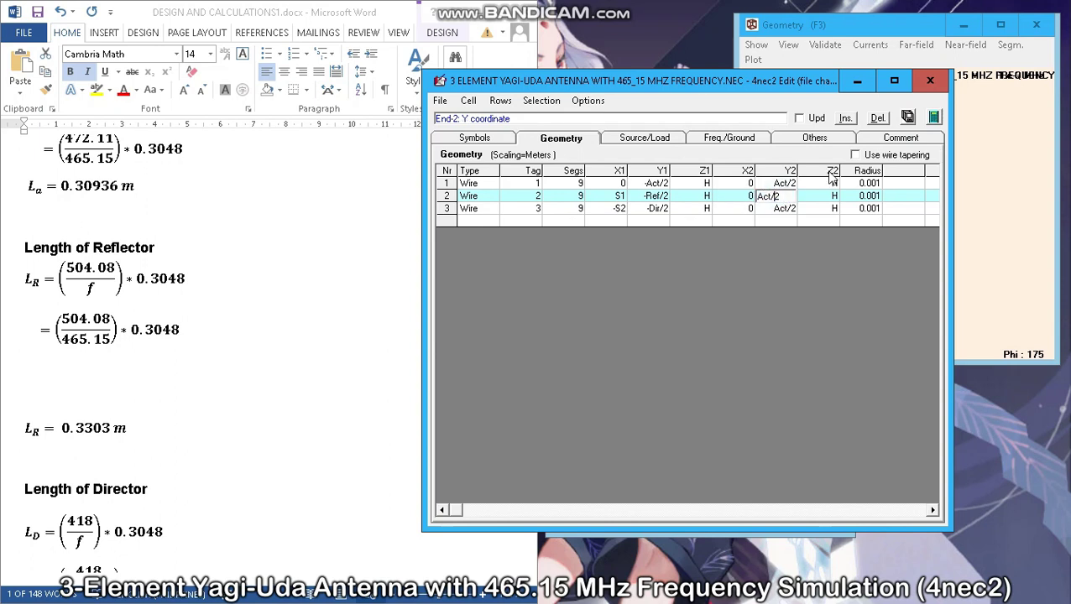
{"action": "key", "text": "BackSpace"}
{"action": "key", "text": "BackSpace"}
{"action": "type", "text": "Re"}
{"action": "left_click", "coordinate": [783, 208]}
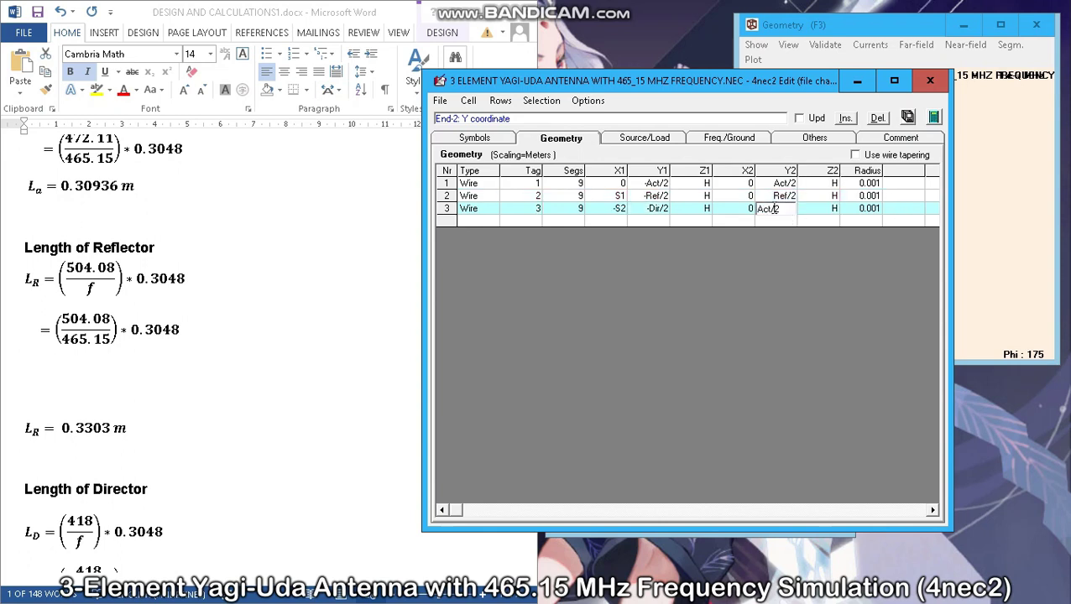
{"action": "double_click", "coordinate": [767, 208]}
{"action": "type", "text": "Dir"}
{"action": "left_click", "coordinate": [820, 198]}
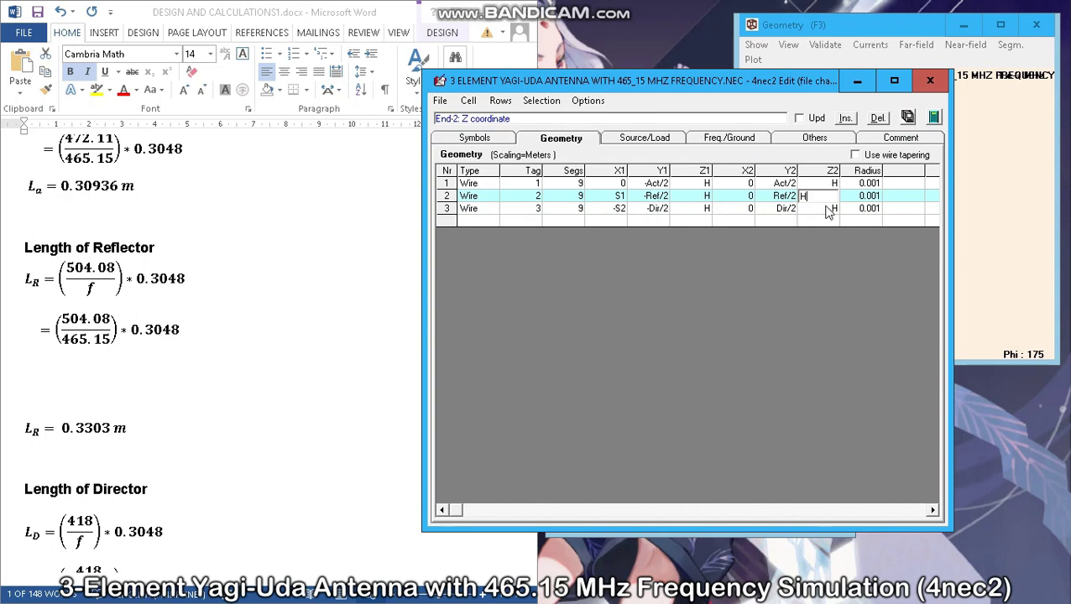
Set the end-2 X2 coordinate to S1 for the second wire and -S2 for the third wire
{"action": "left_click", "coordinate": [747, 198]}
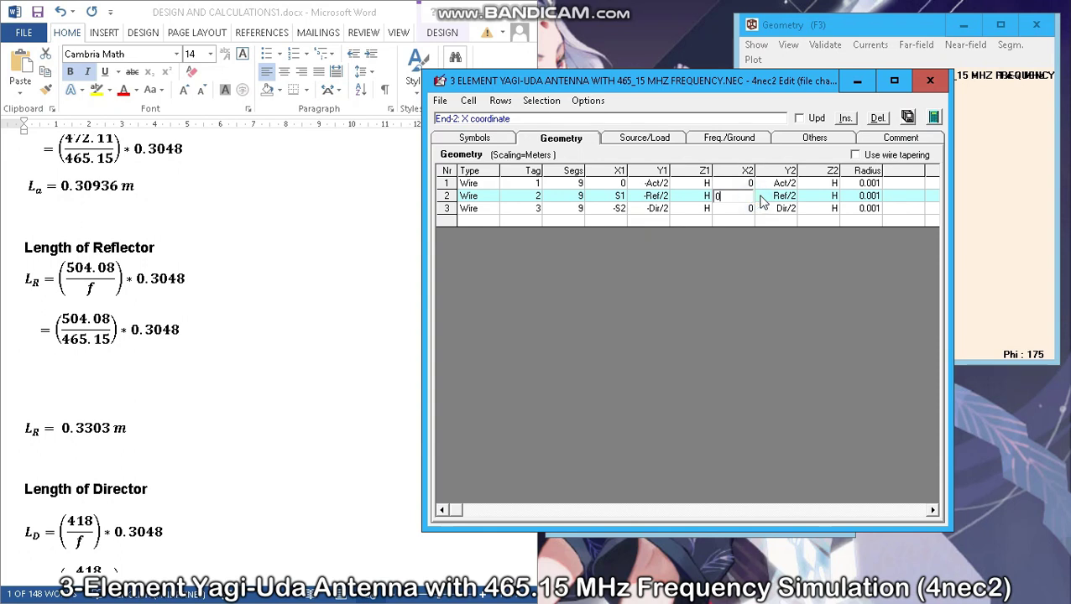
{"action": "key", "text": "BackSpace"}
{"action": "type", "text": "S1"}
{"action": "left_click", "coordinate": [750, 209]}
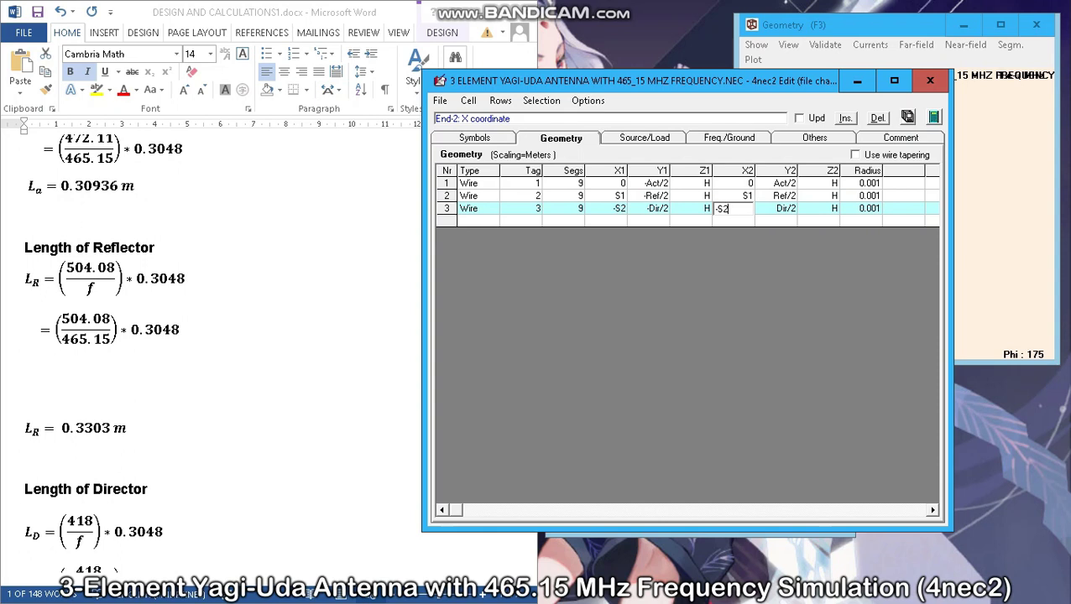
{"action": "left_click", "coordinate": [789, 210]}
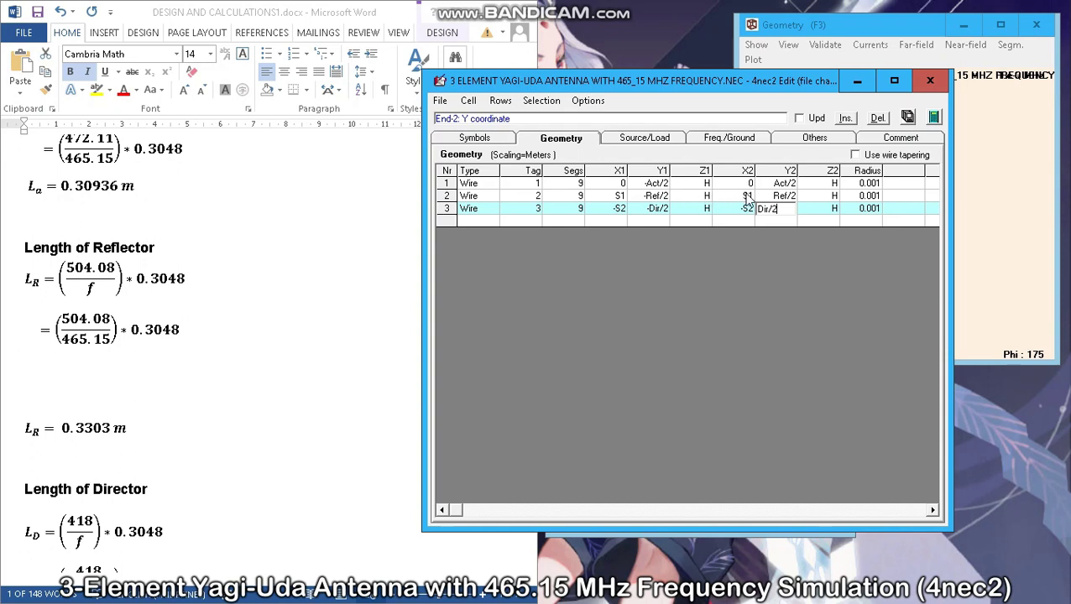
{"action": "left_click", "coordinate": [813, 199]}
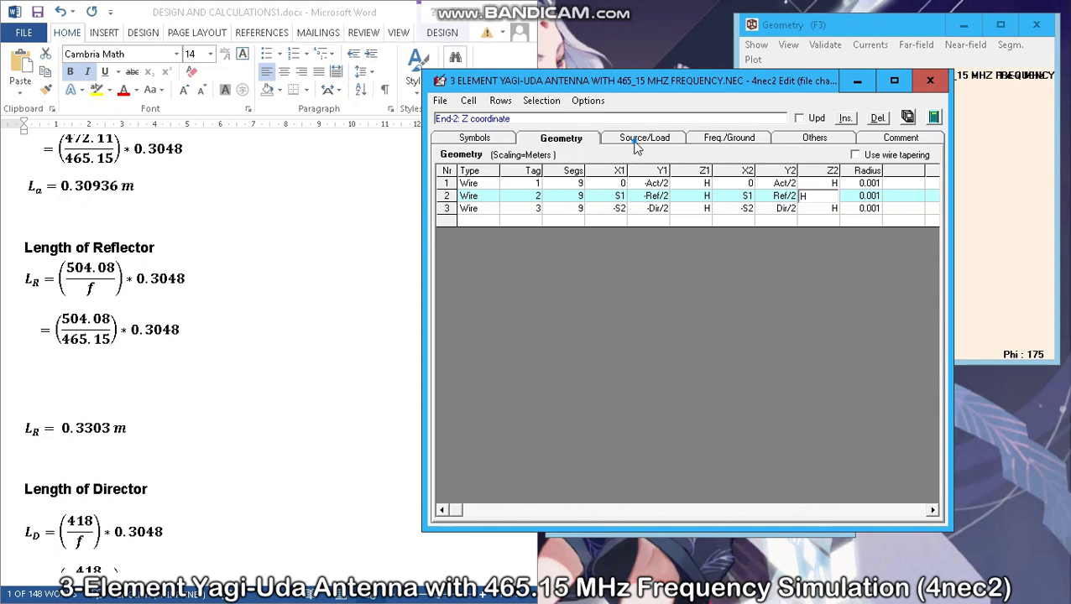
Add a voltage source on wire tag 1, segment 5, with real part 1 and imaginary part 0
{"action": "left_click", "coordinate": [636, 143]}
{"action": "left_click", "coordinate": [442, 186]}
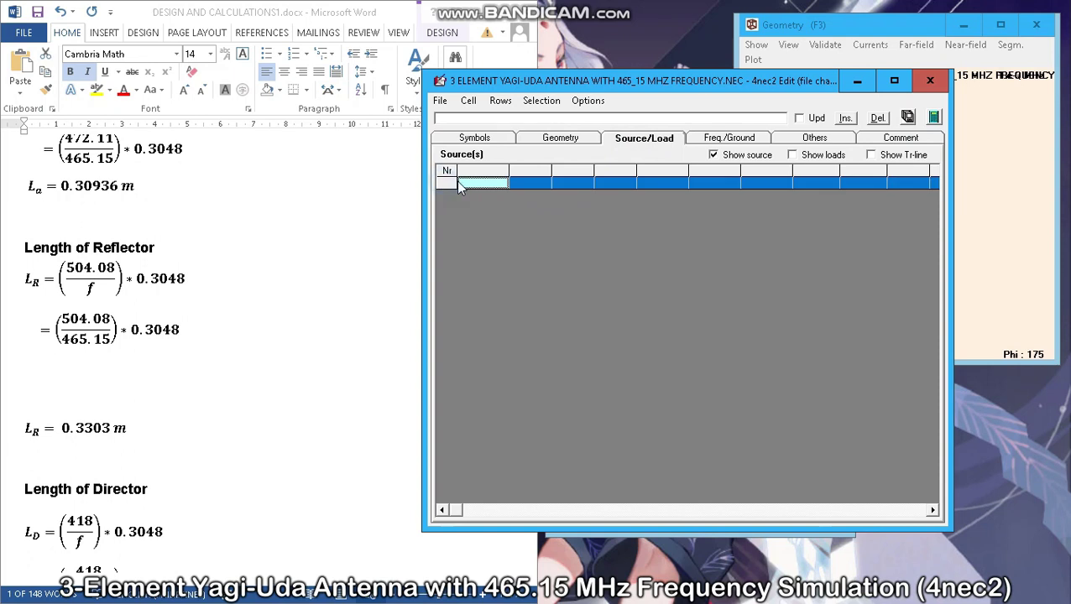
{"action": "left_click", "coordinate": [470, 182]}
{"action": "left_click", "coordinate": [540, 183]}
{"action": "type", "text": "1"}
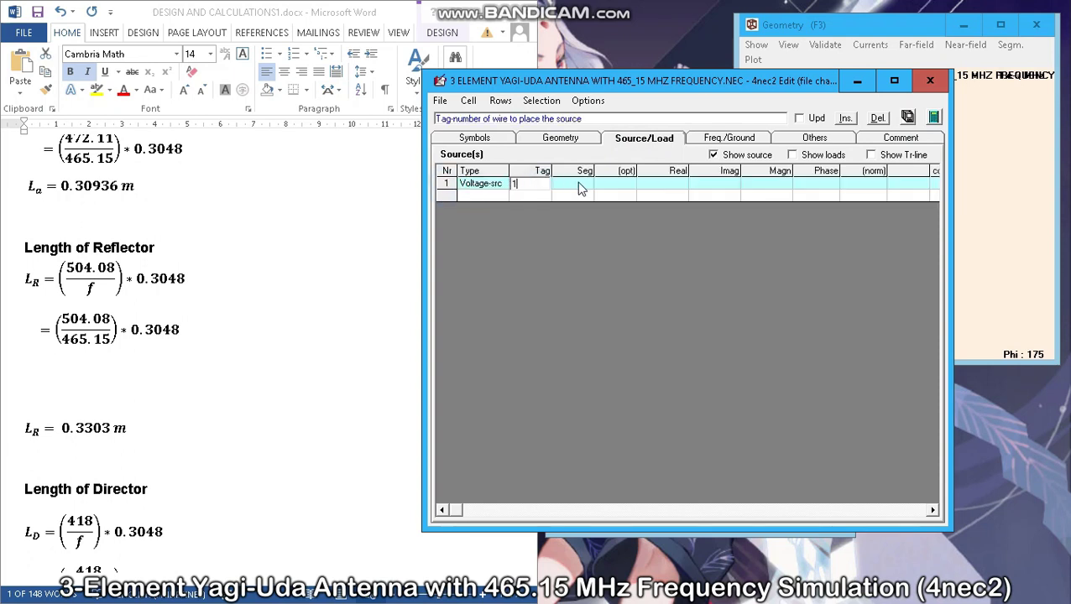
{"action": "left_click", "coordinate": [579, 183]}
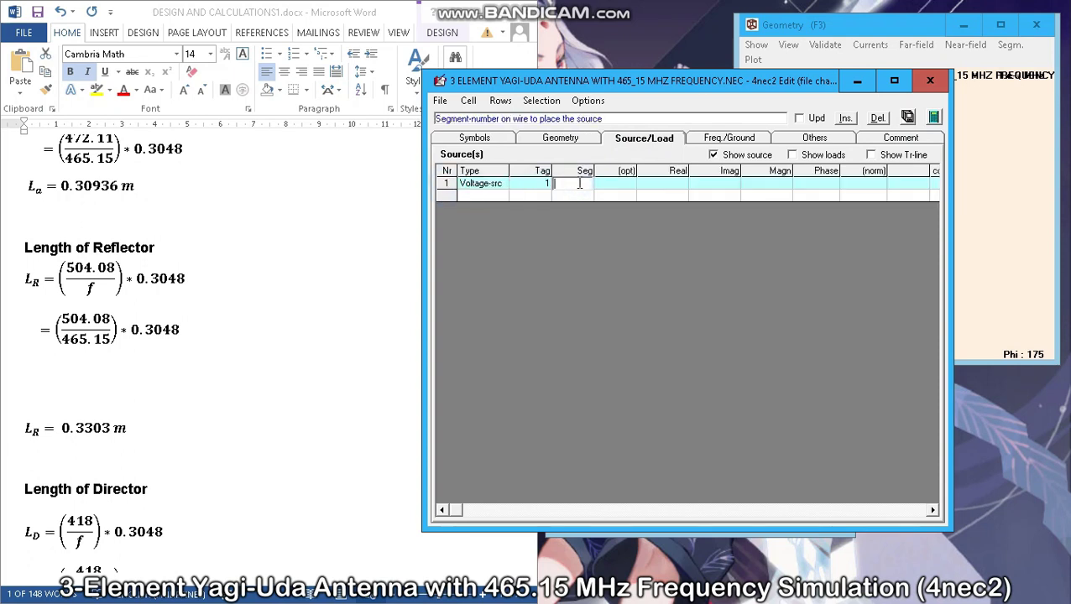
{"action": "type", "text": "5"}
{"action": "left_click", "coordinate": [674, 184]}
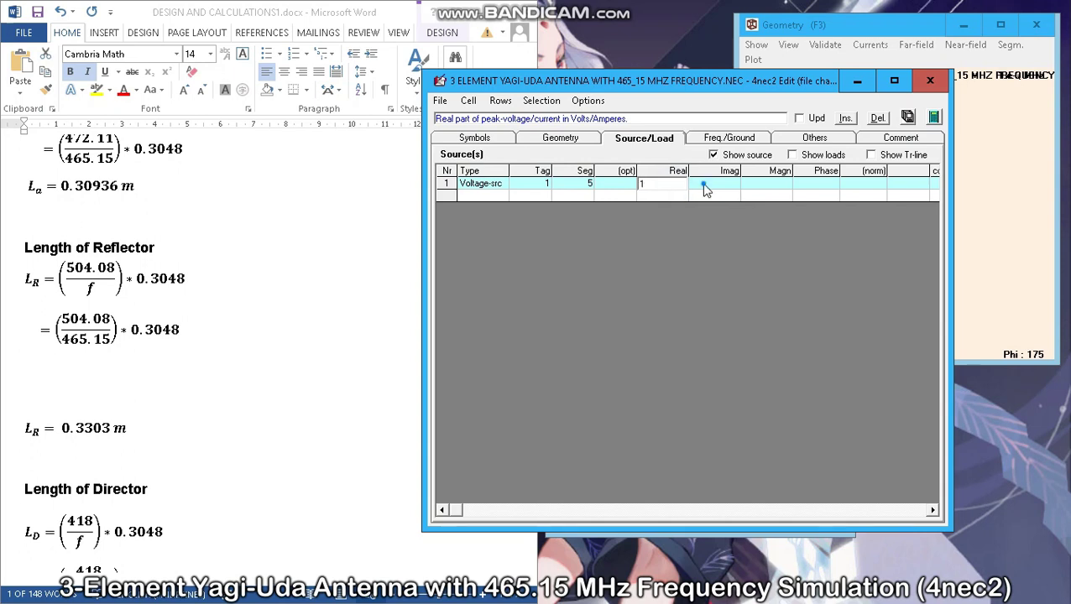
{"action": "type", "text": "1"}
{"action": "left_click", "coordinate": [705, 185]}
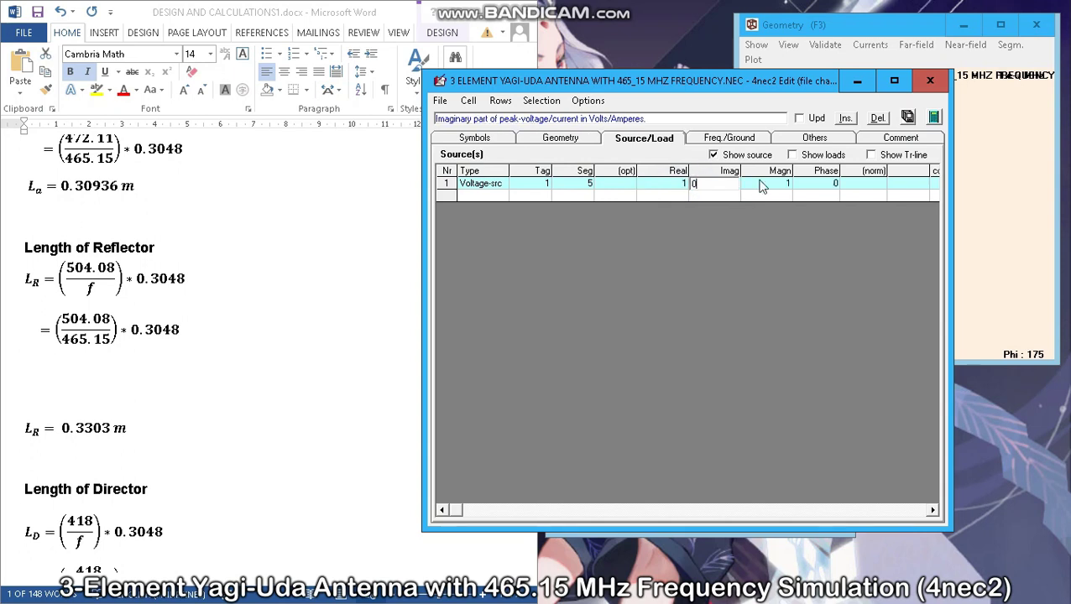
Set the simulation frequency to 465.15 MHz in the frequency and ground settings
{"action": "left_click", "coordinate": [710, 145]}
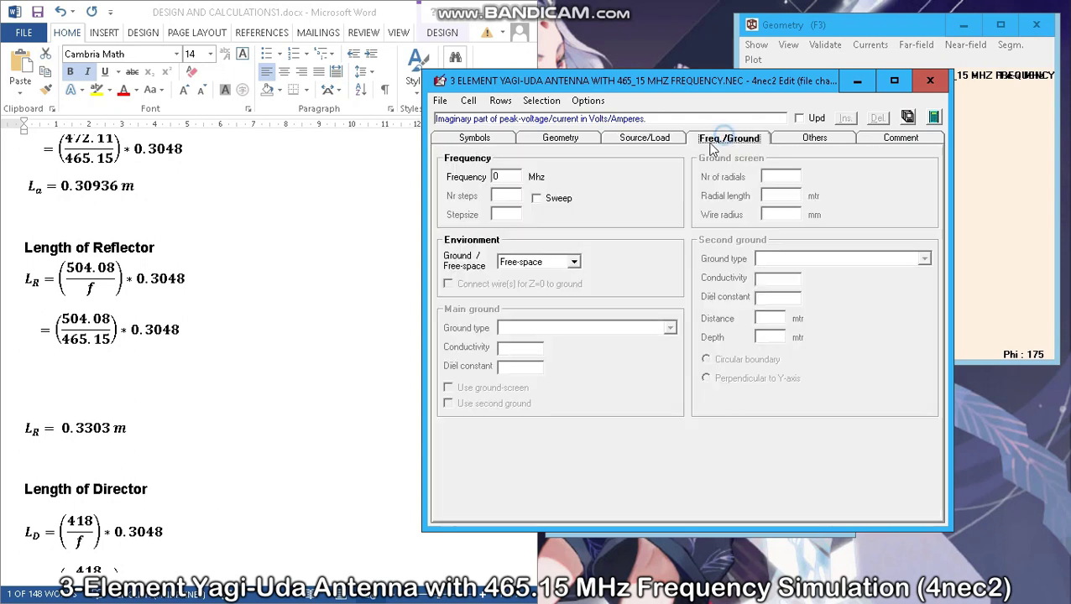
{"action": "left_click", "coordinate": [512, 177]}
{"action": "type", "text": "465.15"}
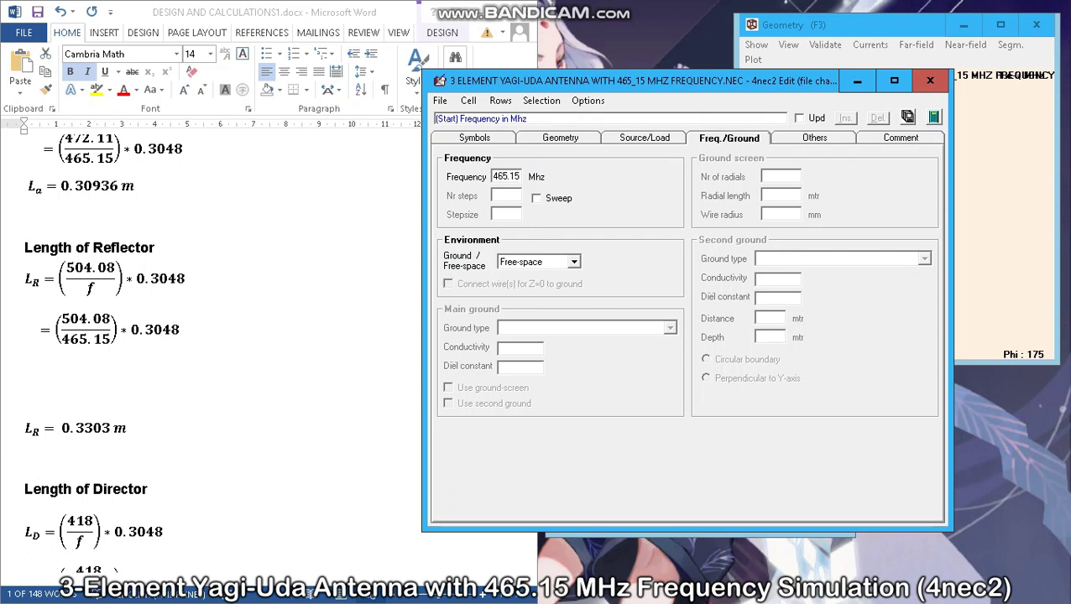
Generate the full far-field pattern at 5-degree resolution, and clear the Word document and the antenna editor out of the way
{"action": "left_click", "coordinate": [934, 117]}
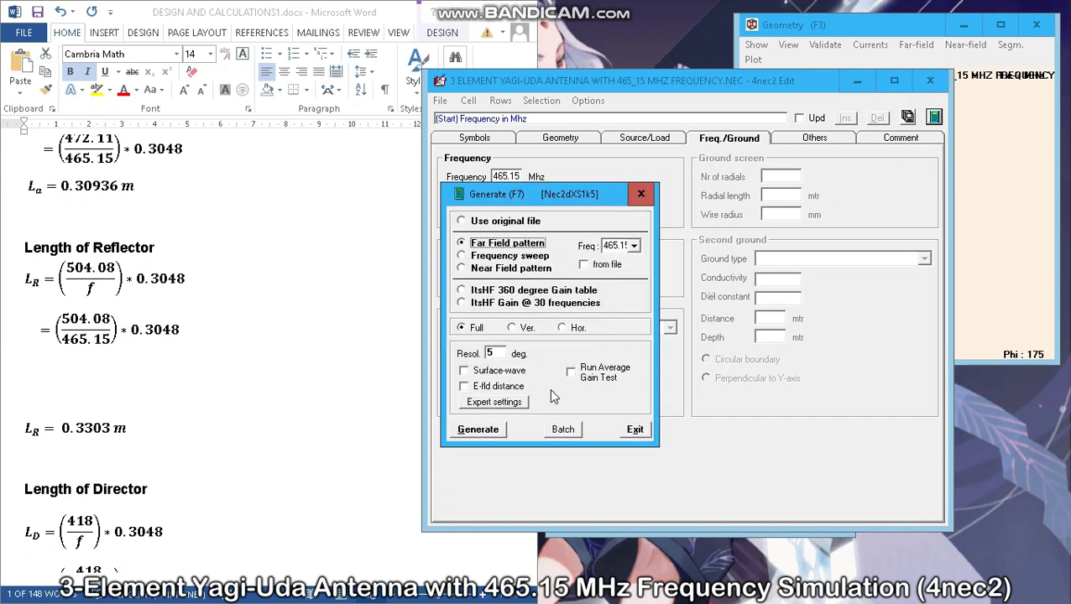
{"action": "left_click", "coordinate": [478, 429]}
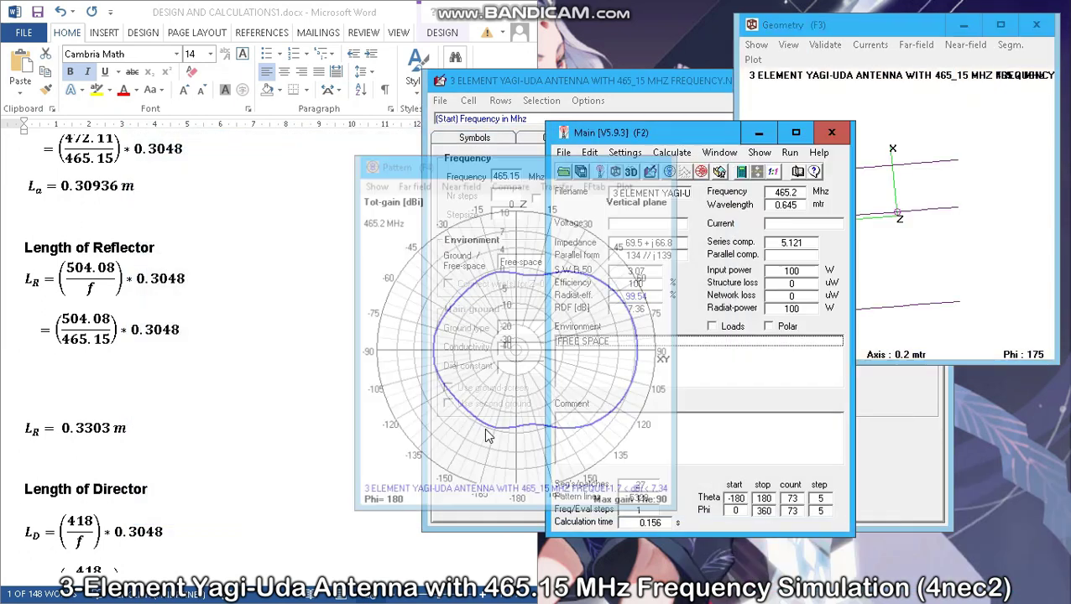
{"action": "left_click_drag", "start_coordinate": [501, 161], "coordinate": [552, 166]}
{"action": "left_click", "coordinate": [475, 14]}
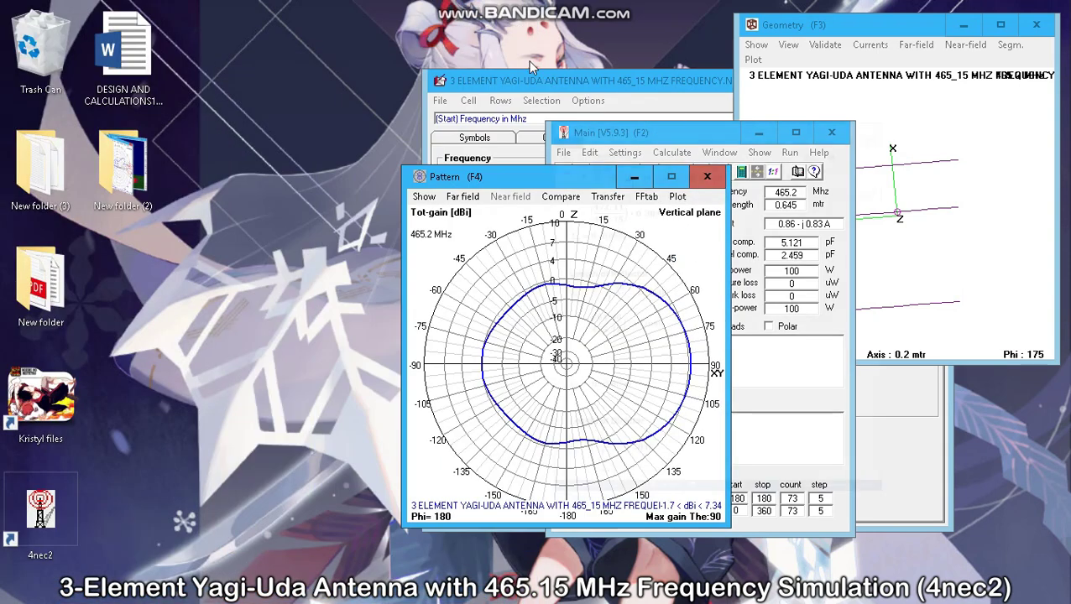
{"action": "left_click_drag", "start_coordinate": [539, 79], "coordinate": [132, 25]}
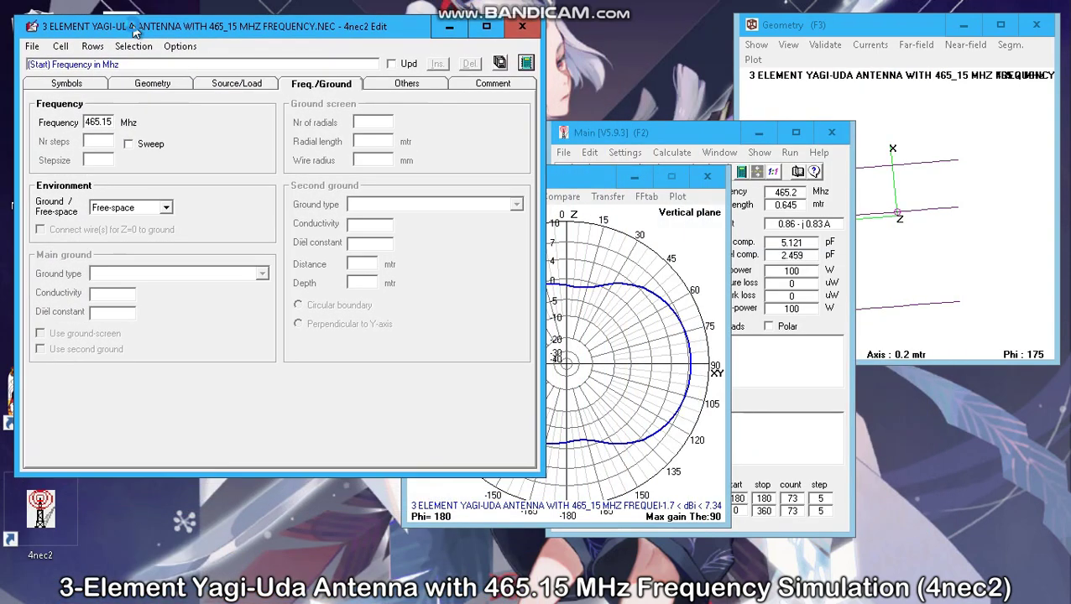
Regenerate the full far-field pattern from the antenna editor and close the editor, keeping 4nec2 open
{"action": "left_click", "coordinate": [525, 63]}
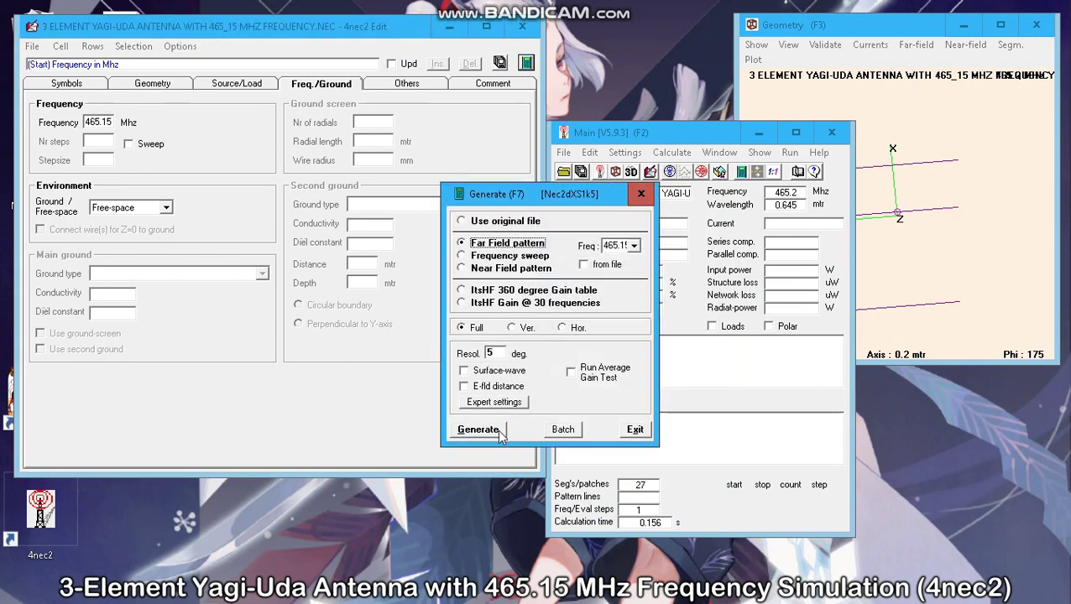
{"action": "left_click", "coordinate": [478, 429]}
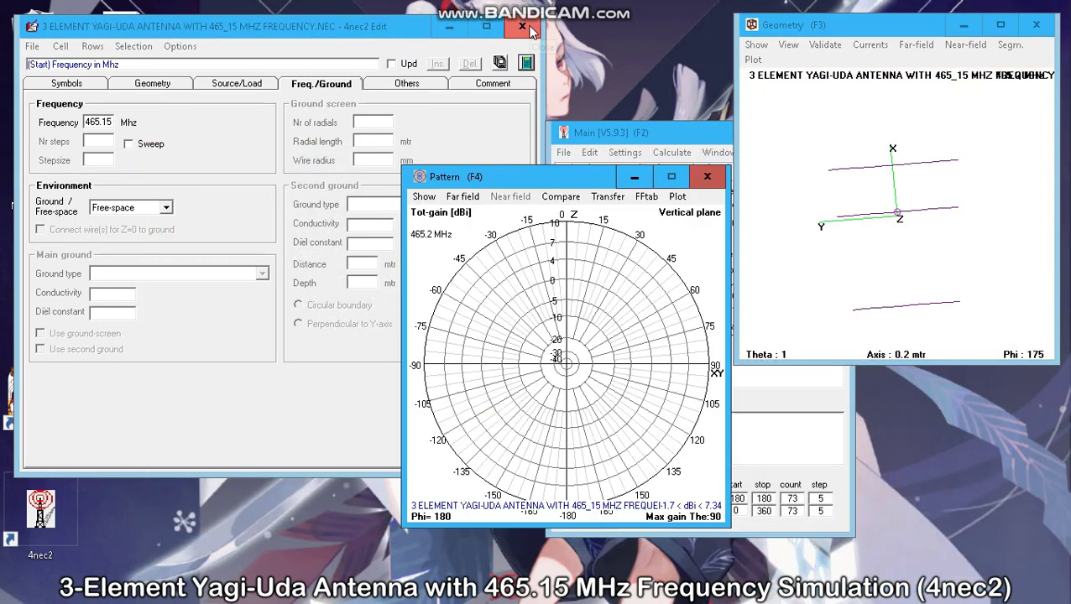
{"action": "left_click", "coordinate": [531, 30]}
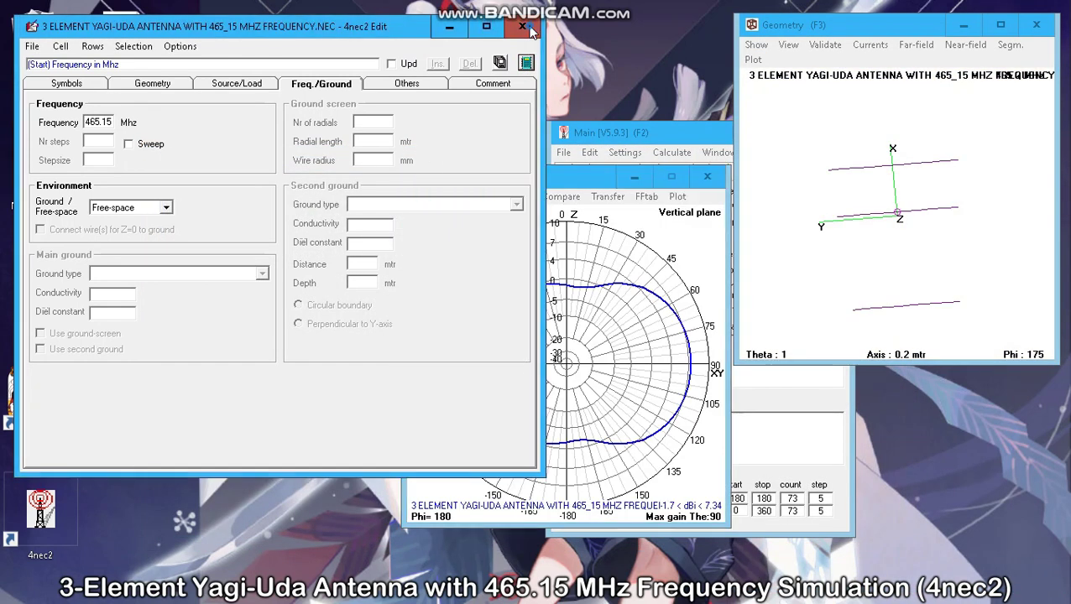
{"action": "left_click", "coordinate": [531, 30]}
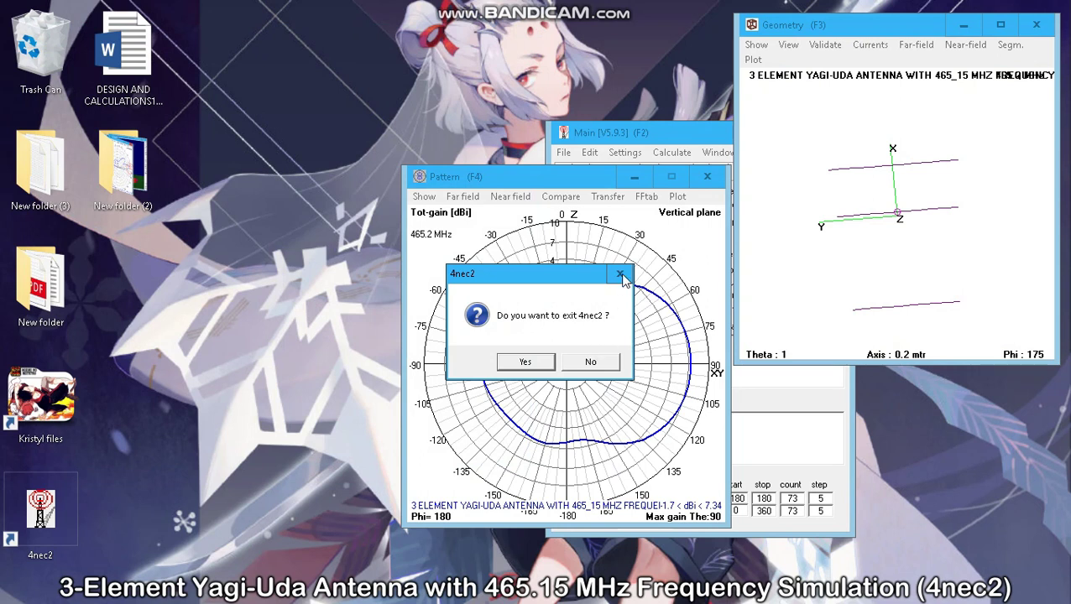
{"action": "left_click", "coordinate": [597, 366]}
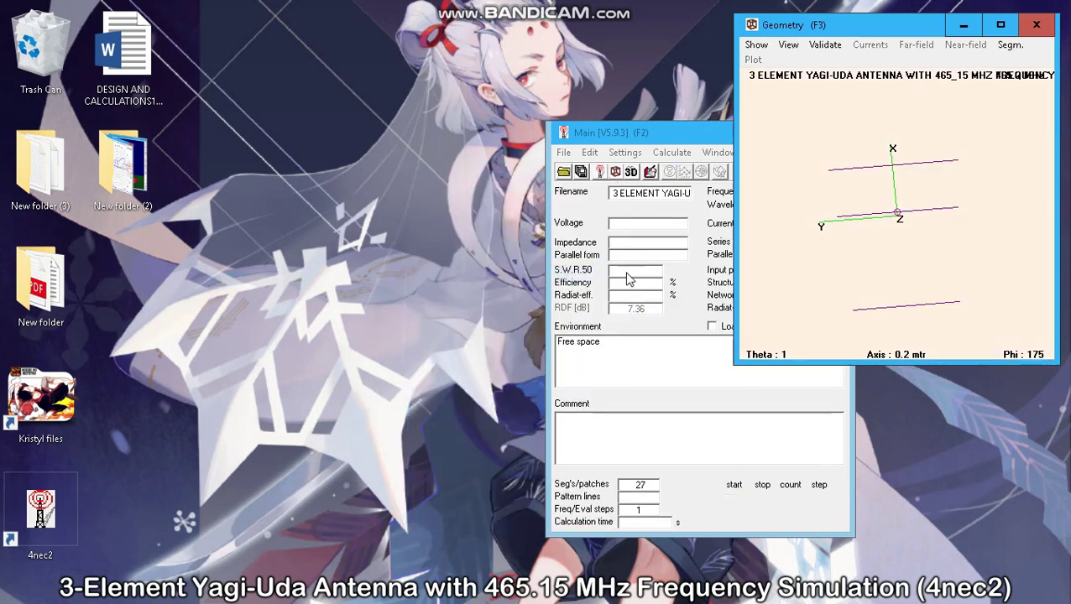
Recalculate the full far-field pattern at 5-degree resolution with the main and pattern windows arranged side by side
{"action": "left_click_drag", "start_coordinate": [671, 136], "coordinate": [160, 20]}
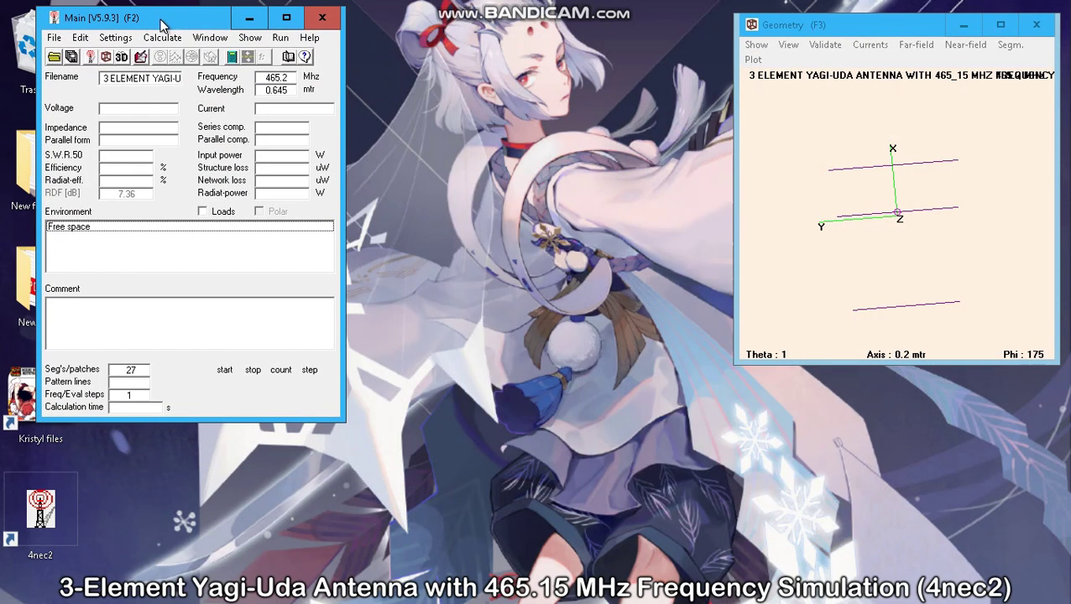
{"action": "left_click", "coordinate": [232, 57]}
{"action": "left_click", "coordinate": [498, 431]}
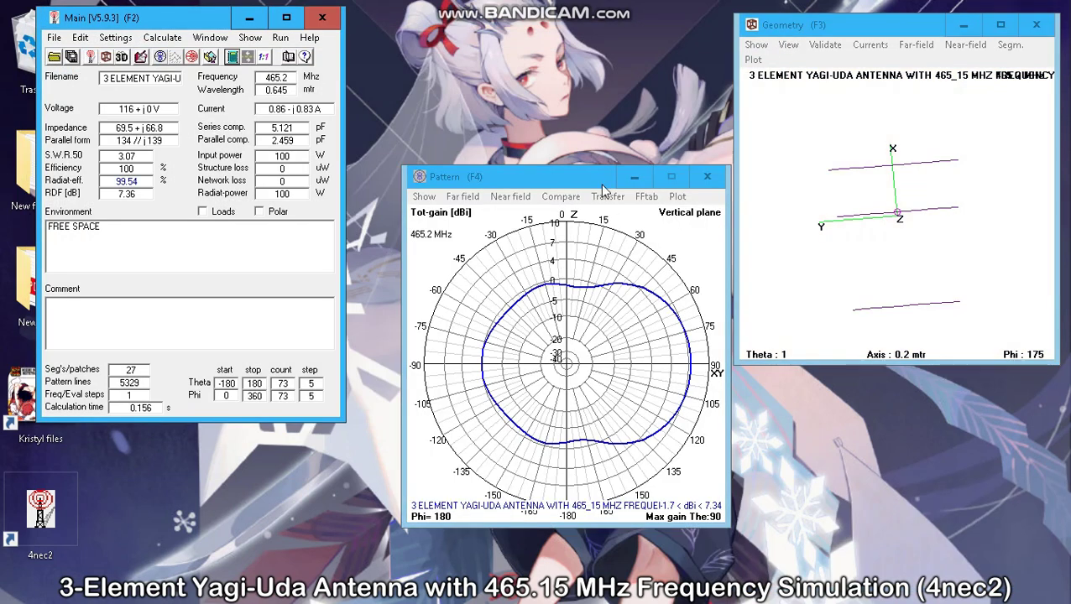
{"action": "left_click_drag", "start_coordinate": [602, 186], "coordinate": [561, 157]}
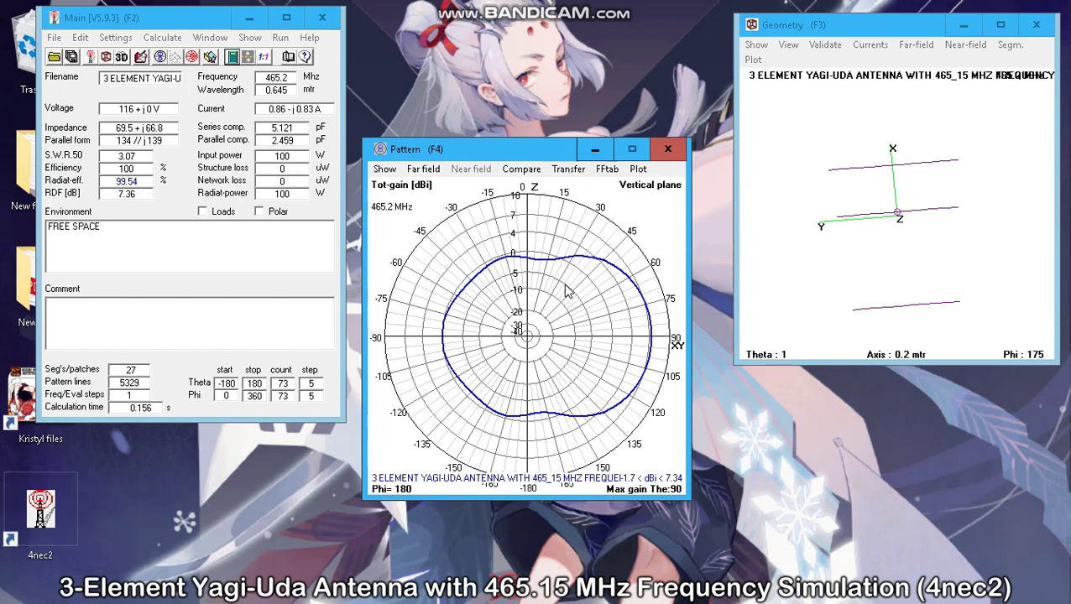
Compare the far-field gain pattern in the horizontal and vertical planes with the indicator shown
{"action": "key", "text": "h"}
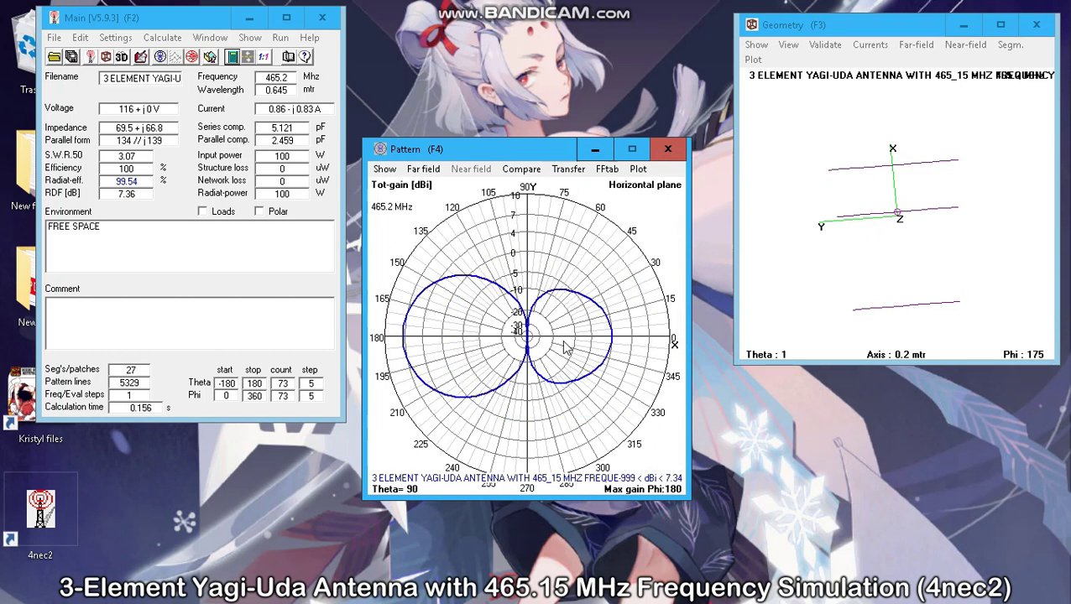
{"action": "key", "text": "v"}
{"action": "left_click", "coordinate": [384, 168]}
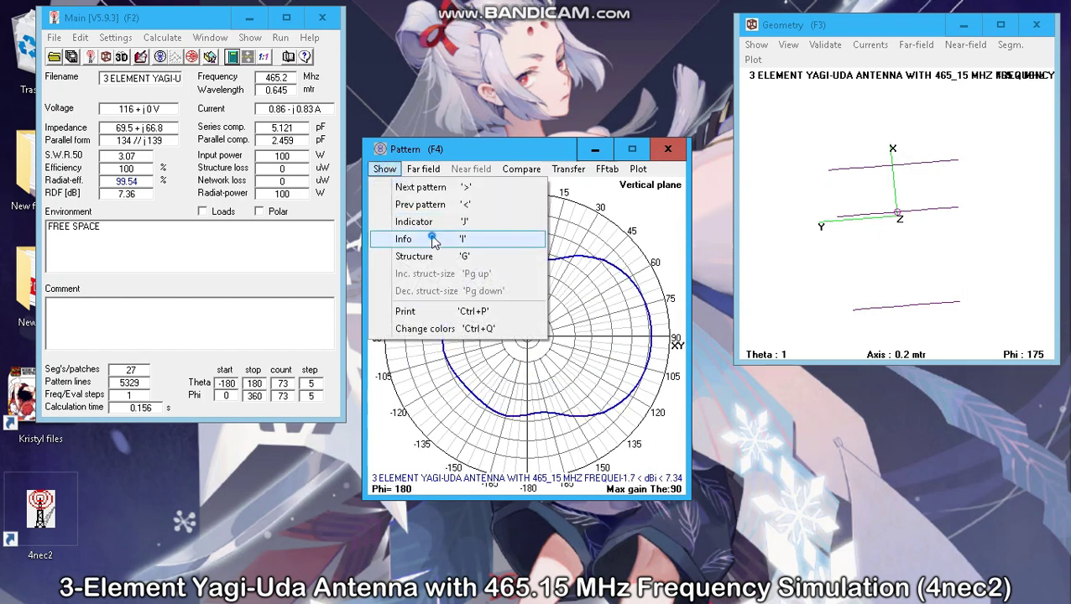
{"action": "left_click", "coordinate": [430, 225]}
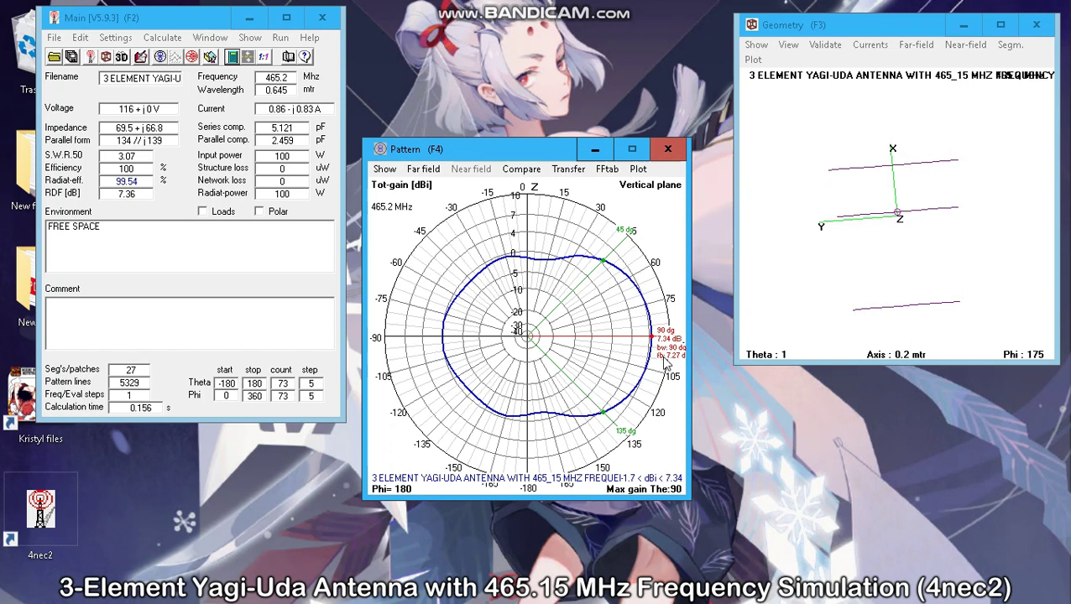
{"action": "key", "text": "h"}
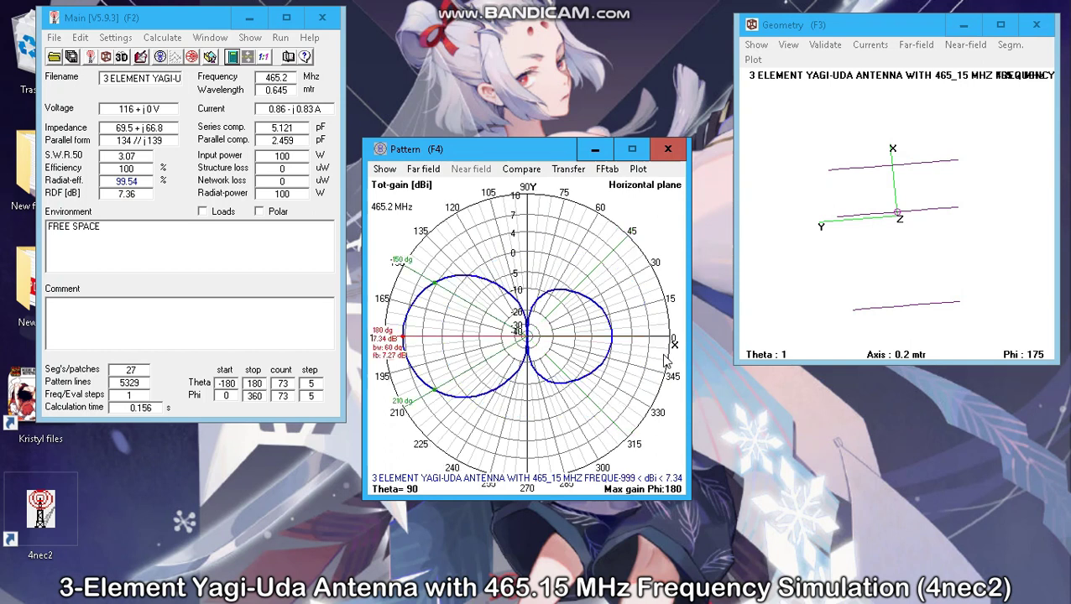
{"action": "key", "text": "v"}
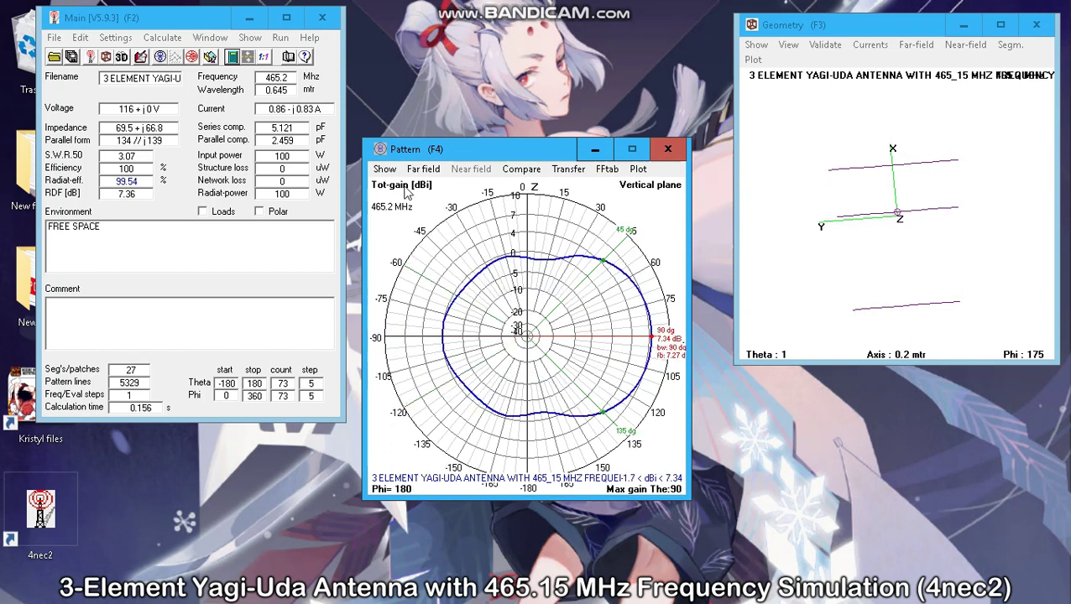
Examine the antenna's multi-color 3D gain pattern from several angles in the 3D viewer, and close the viewer
{"action": "left_click", "coordinate": [121, 56]}
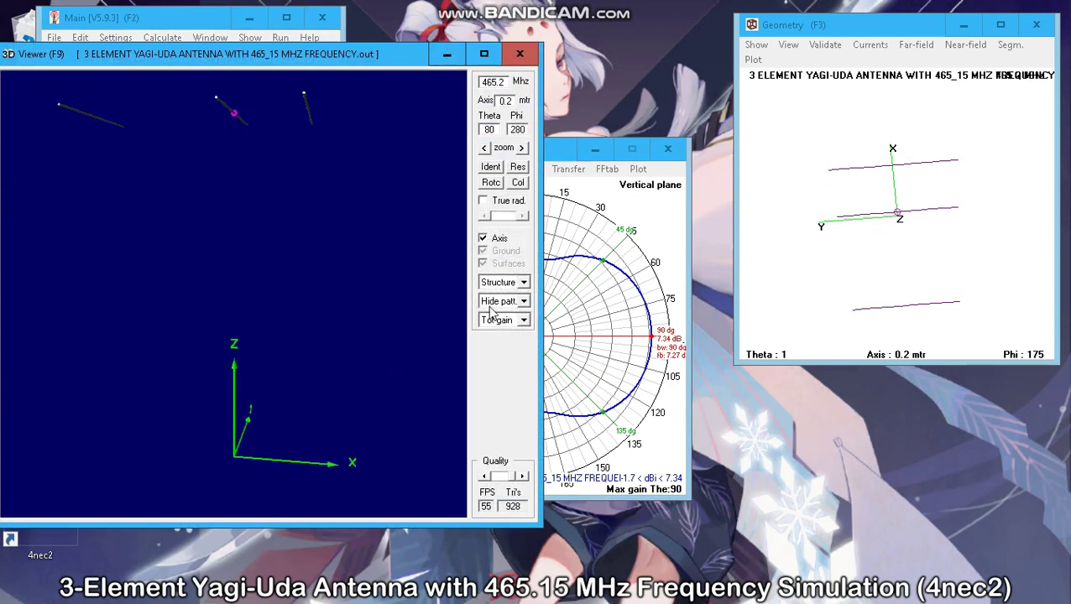
{"action": "left_click", "coordinate": [495, 302]}
{"action": "left_click", "coordinate": [502, 336]}
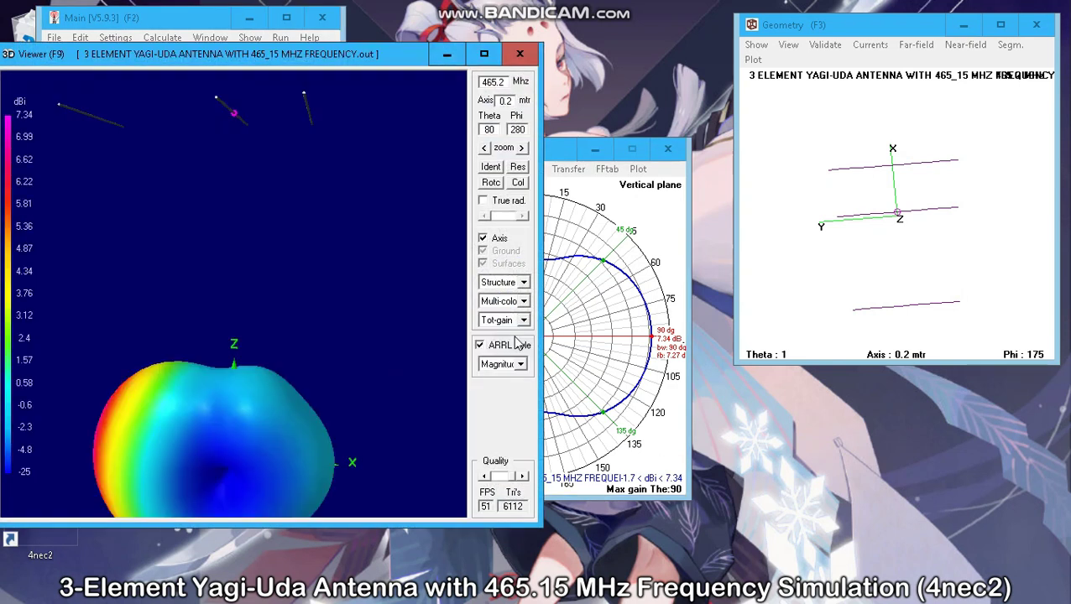
{"action": "left_click_drag", "start_coordinate": [287, 436], "coordinate": [223, 440]}
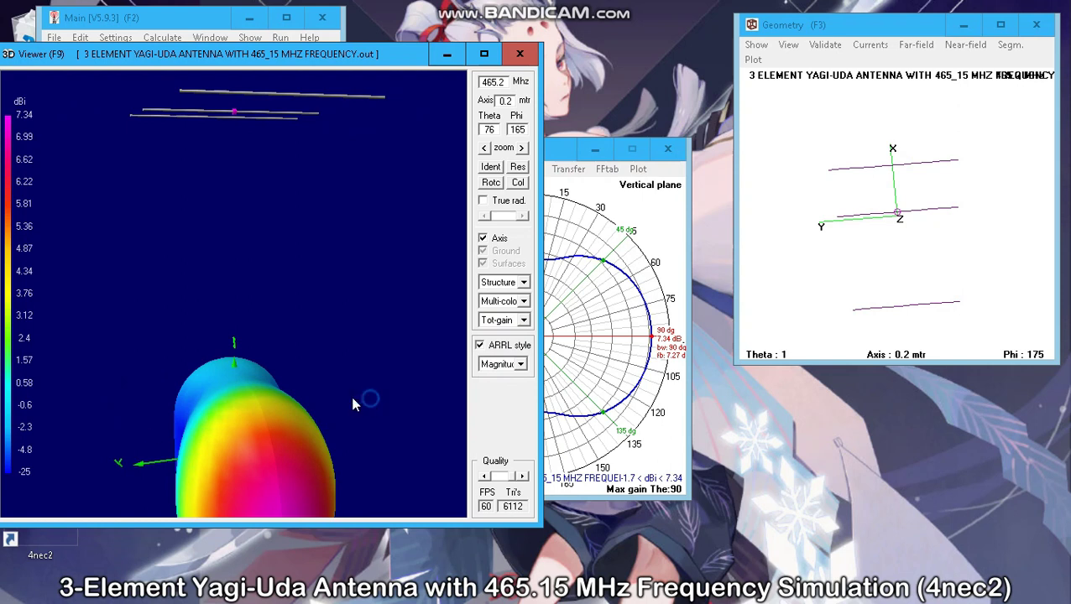
{"action": "left_click_drag", "start_coordinate": [351, 400], "coordinate": [134, 397]}
{"action": "left_click_drag", "start_coordinate": [271, 460], "coordinate": [522, 464]}
{"action": "left_click_drag", "start_coordinate": [370, 216], "coordinate": [403, 217]}
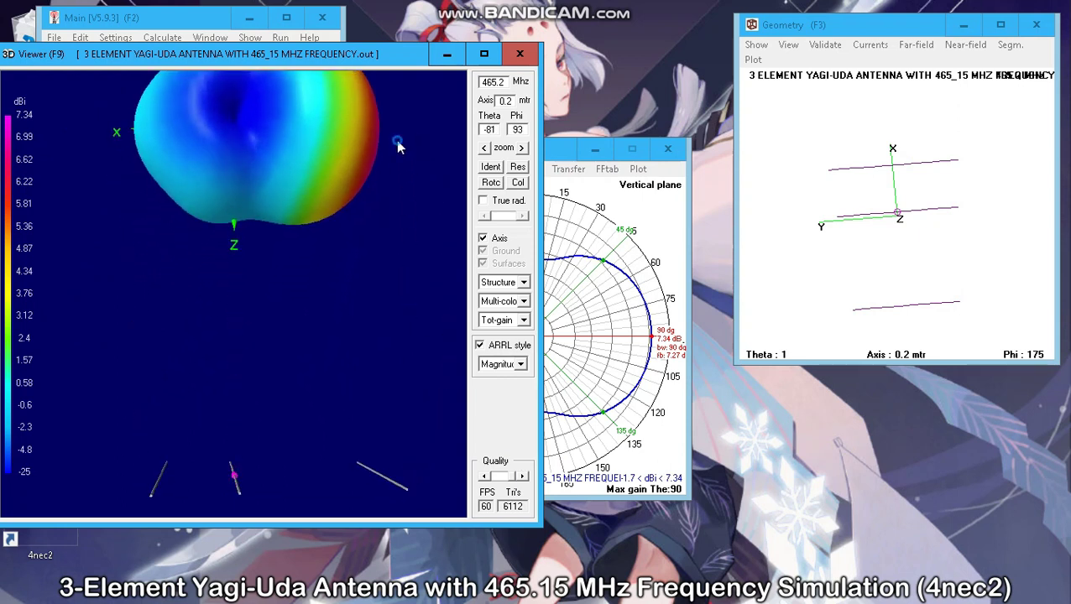
{"action": "left_click_drag", "start_coordinate": [398, 144], "coordinate": [252, 209]}
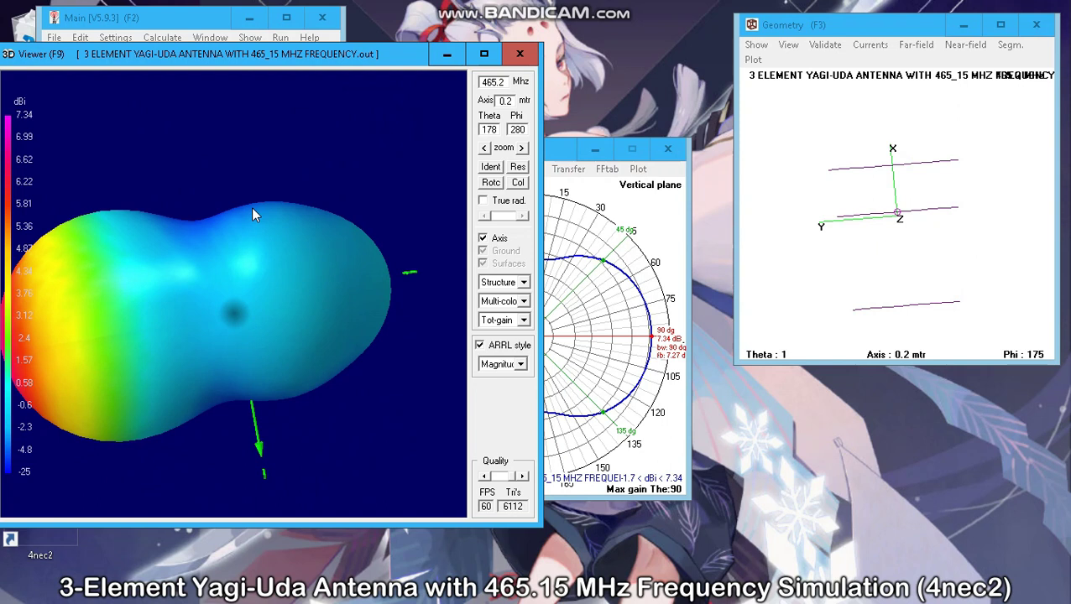
{"action": "left_click", "coordinate": [537, 52]}
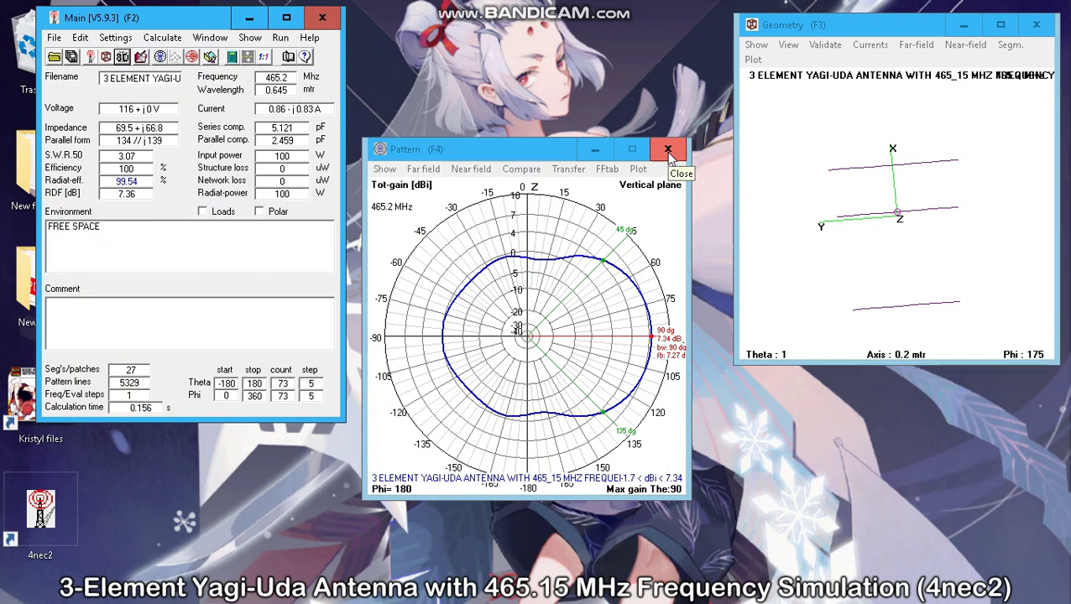
Open the optimizer and select Act, Ref and Dir as the variables to optimize
{"action": "left_click", "coordinate": [246, 57]}
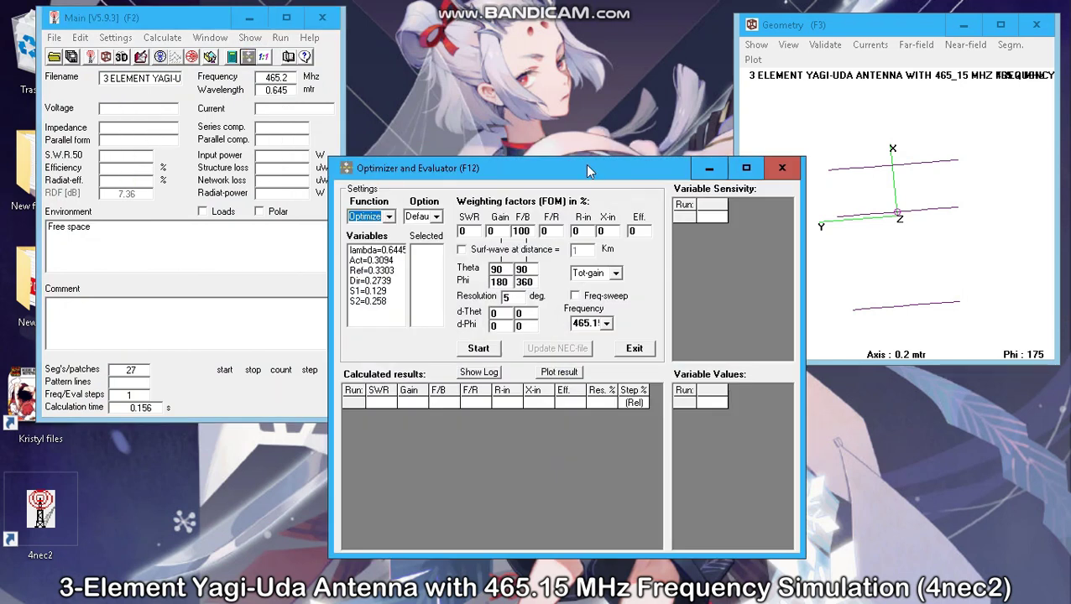
{"action": "left_click_drag", "start_coordinate": [546, 173], "coordinate": [245, 122]}
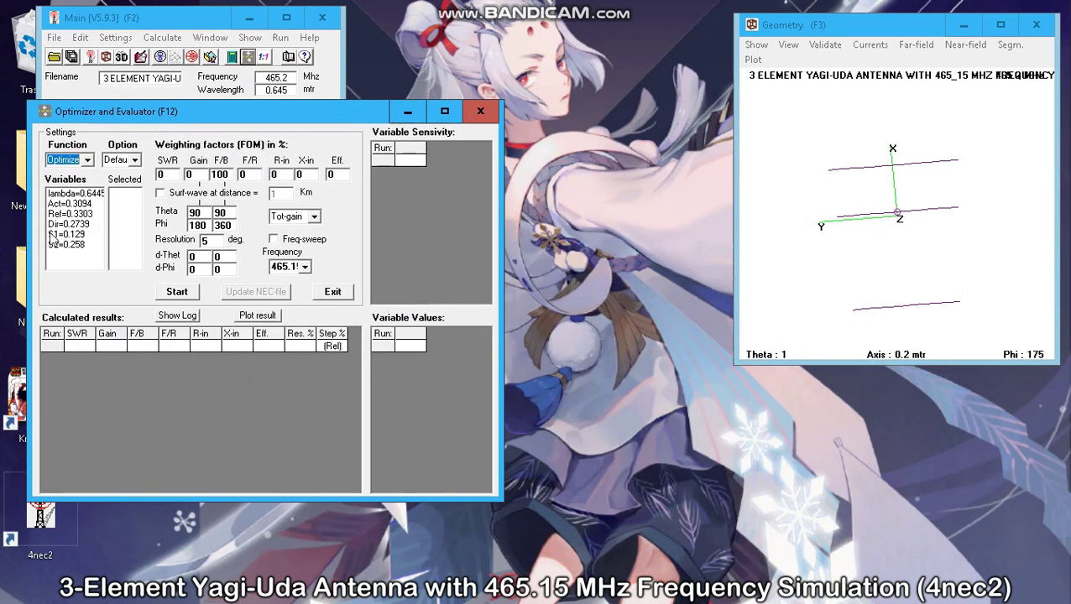
{"action": "left_click", "coordinate": [71, 204]}
{"action": "left_click", "coordinate": [70, 214]}
{"action": "left_click", "coordinate": [69, 224]}
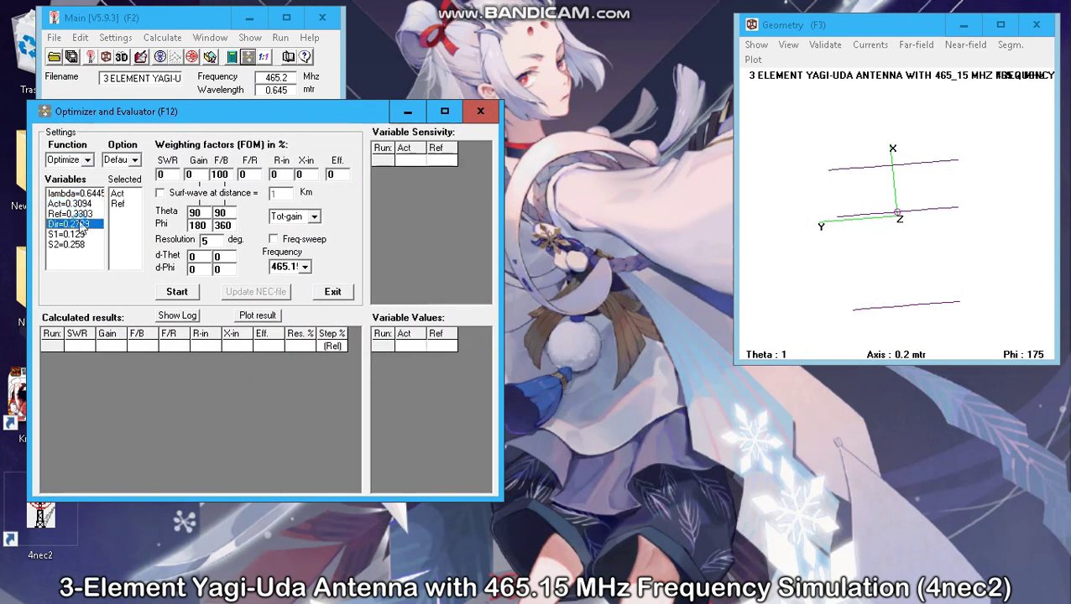
Run the optimizer with a 100% F/B weighting, keeping the pattern plot in view, and acknowledge its completion
{"action": "left_click_drag", "start_coordinate": [230, 115], "coordinate": [210, 72]}
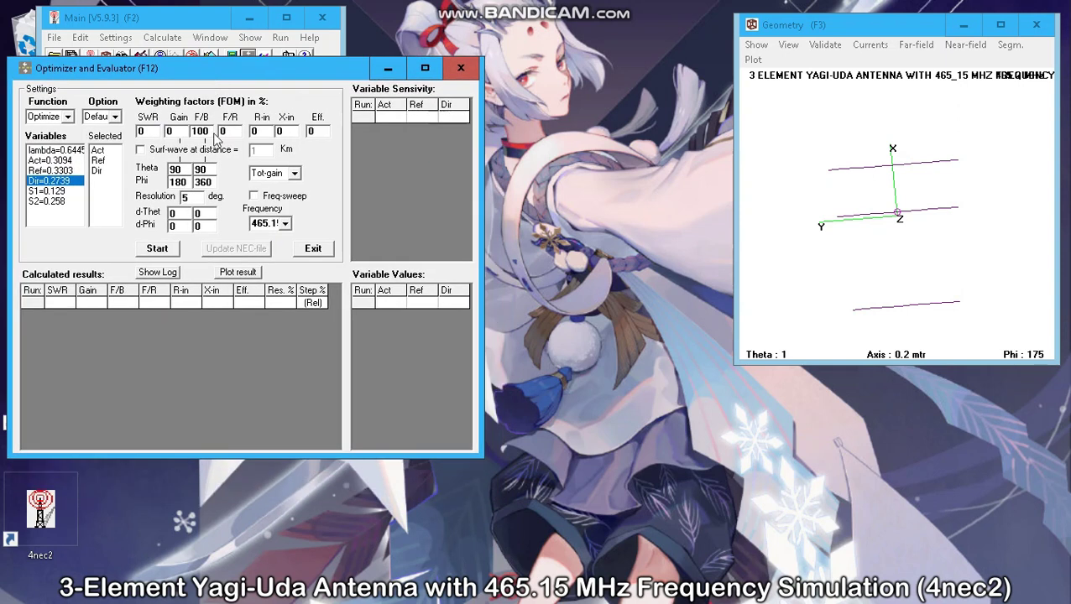
{"action": "left_click", "coordinate": [166, 251]}
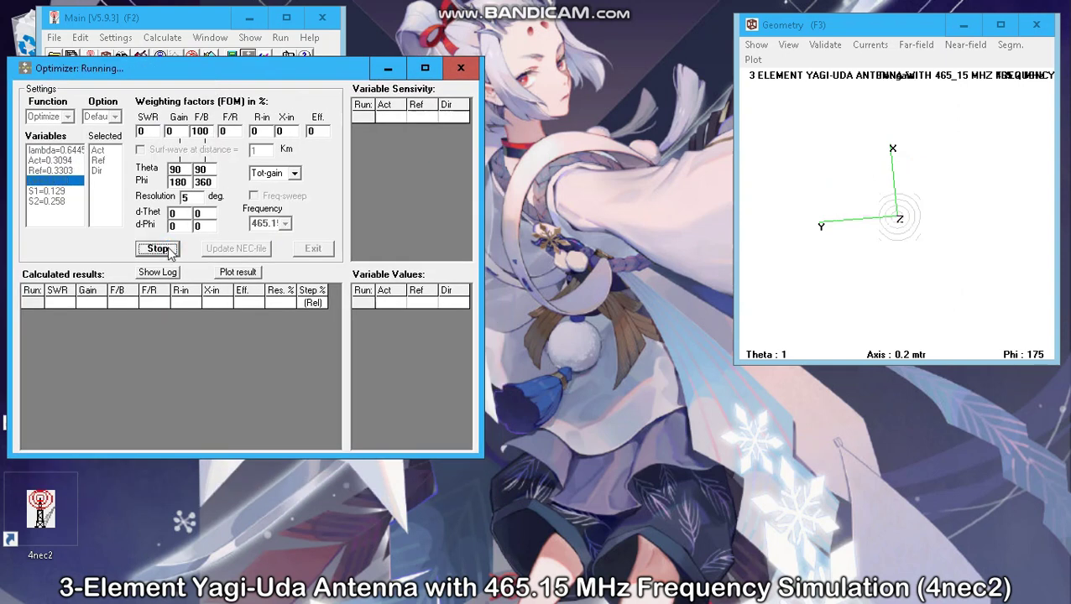
{"action": "left_click_drag", "start_coordinate": [578, 163], "coordinate": [587, 235]}
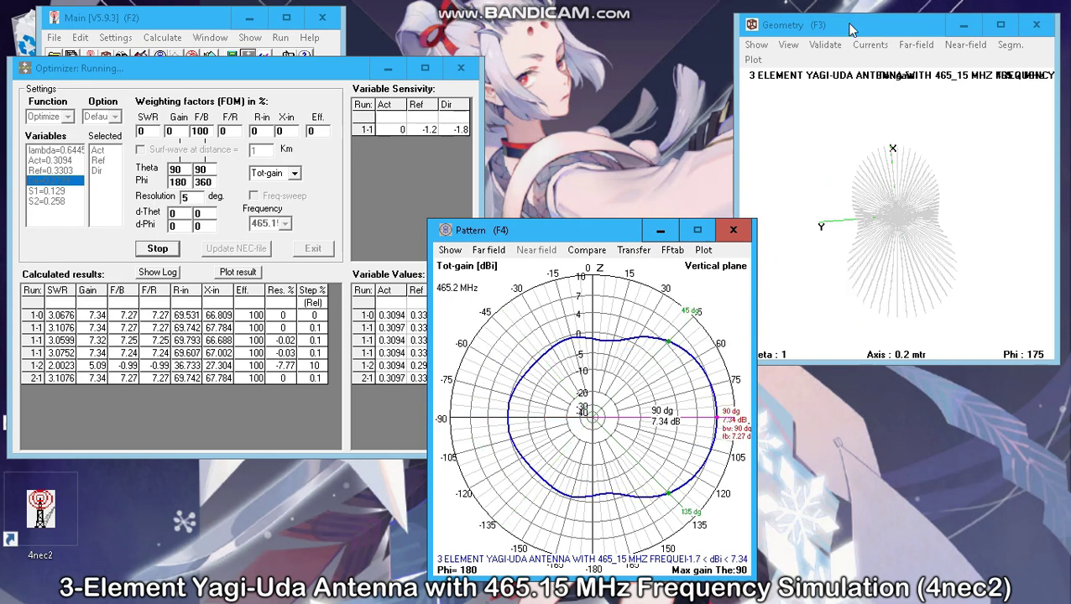
{"action": "left_click_drag", "start_coordinate": [569, 229], "coordinate": [622, 239]}
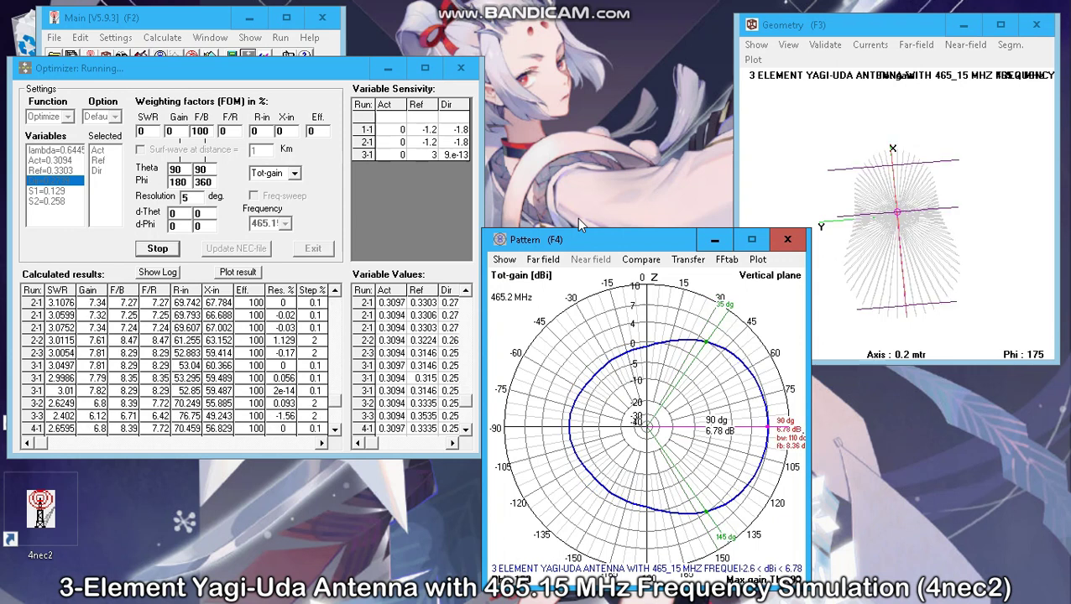
{"action": "left_click", "coordinate": [375, 445]}
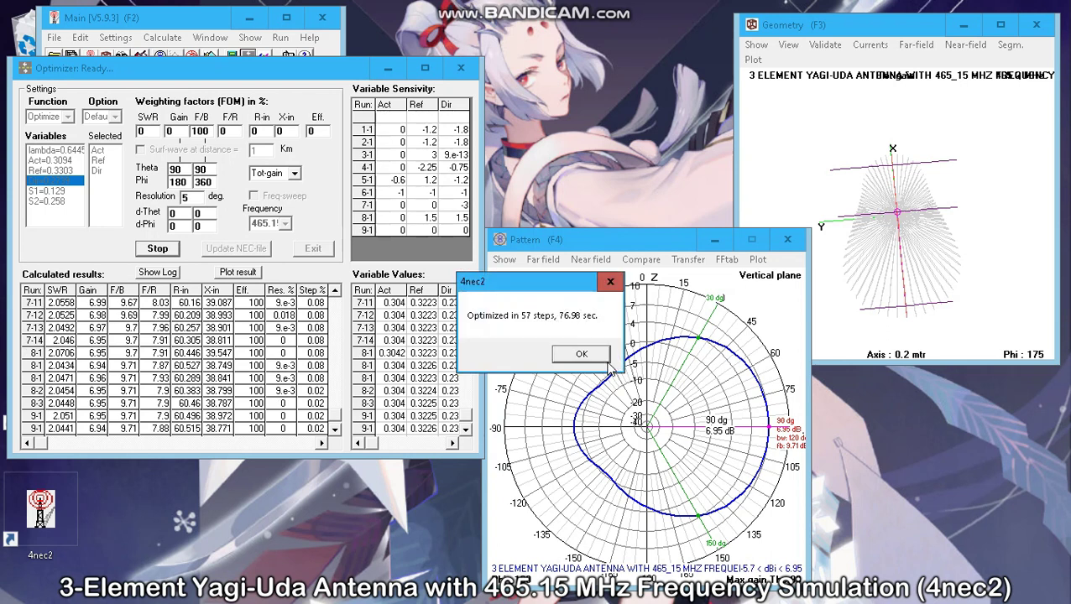
{"action": "left_click", "coordinate": [599, 357]}
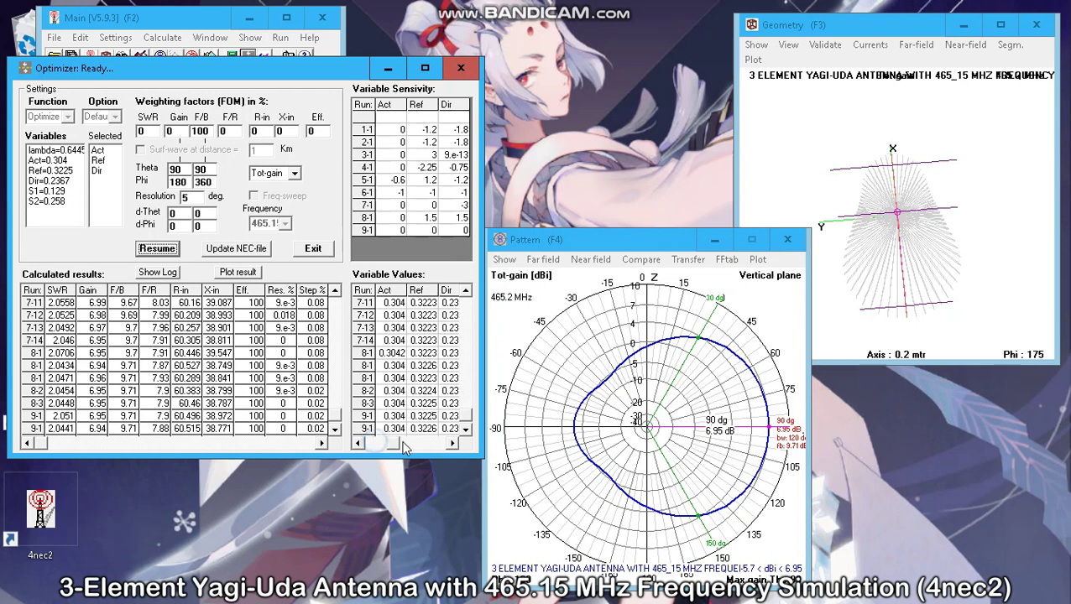
Examine the Ref and Dir values of the last optimizer runs and the optimized pattern in the horizontal and vertical planes
{"action": "mouse_move", "coordinate": [373, 445]}
{"action": "left_mouse_down"}
{"action": "mouse_move", "coordinate": [464, 453]}
{"action": "mouse_move", "coordinate": [367, 460]}
{"action": "left_mouse_up"}
{"action": "left_click", "coordinate": [400, 434]}
{"action": "key", "text": "Right"}
{"action": "key", "text": "Right"}
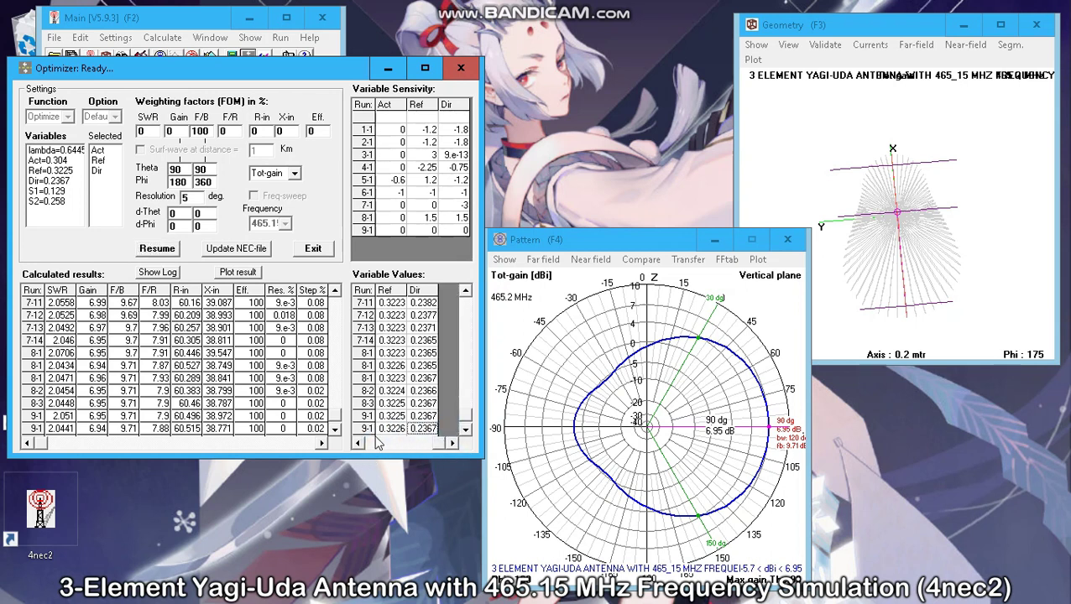
{"action": "left_click", "coordinate": [69, 430]}
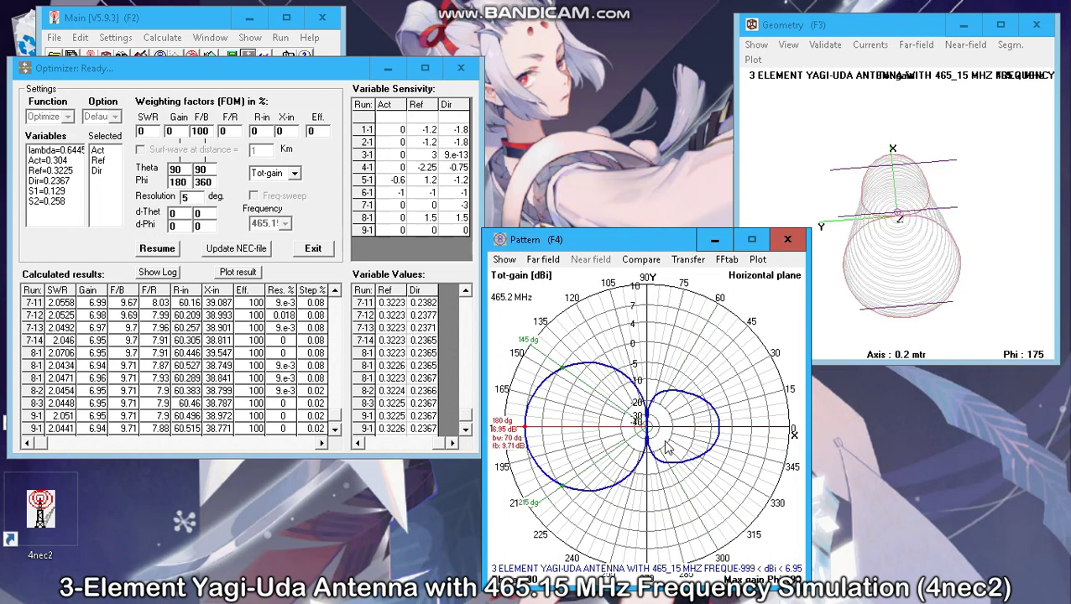
{"action": "key", "text": "v"}
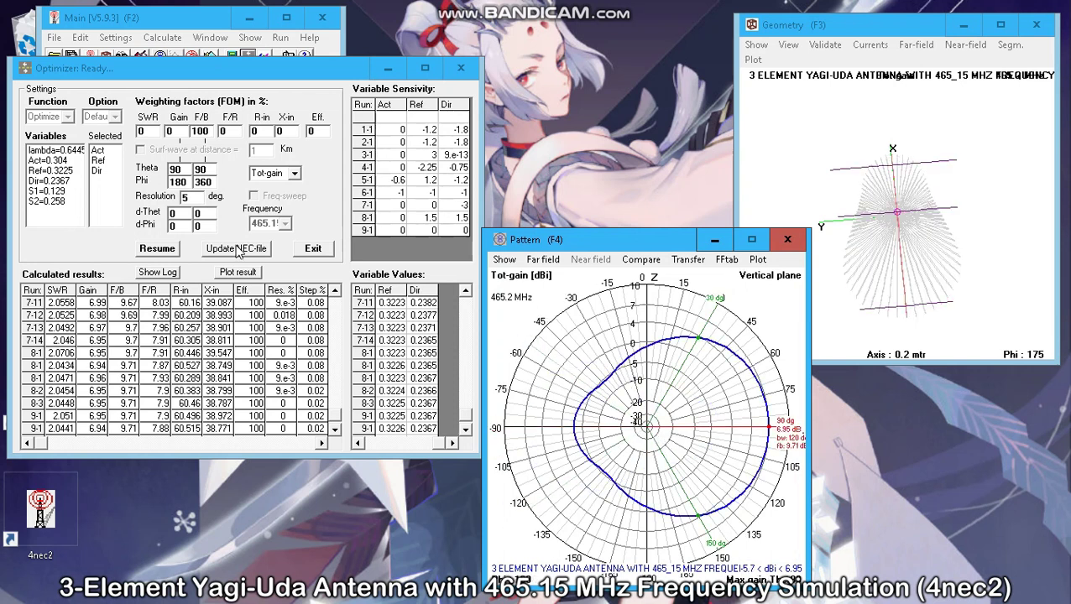
Update the NEC file with the optimized values, replacing 3 ELEMENT YAGI-UDA ANTENNA WITH 465_15 MHZ FREQUENCY.NEC, and close the optimizer and pattern plot
{"action": "left_click", "coordinate": [237, 251]}
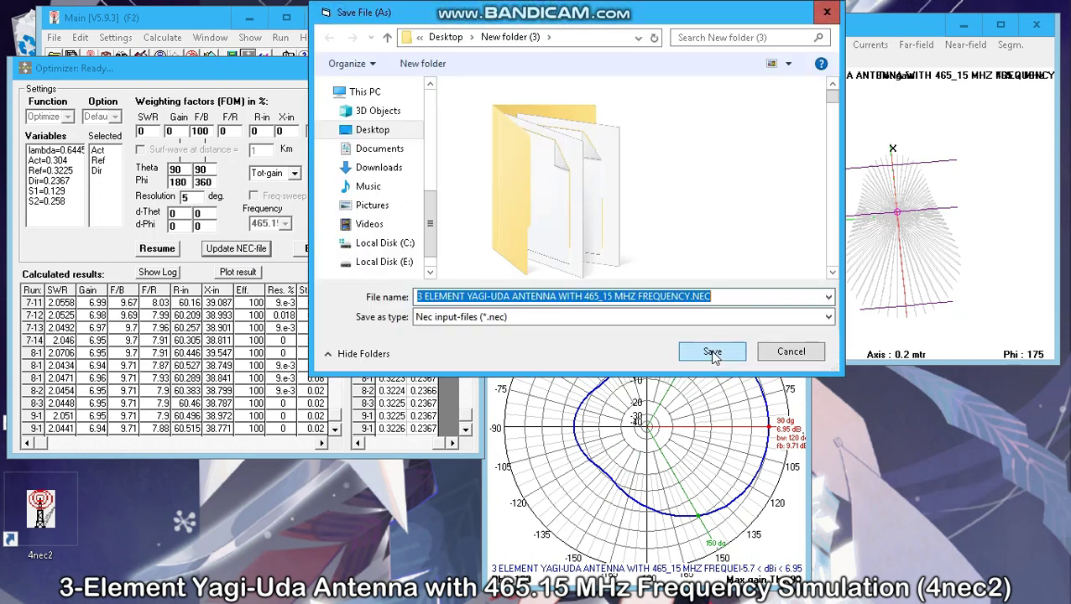
{"action": "left_click", "coordinate": [712, 352]}
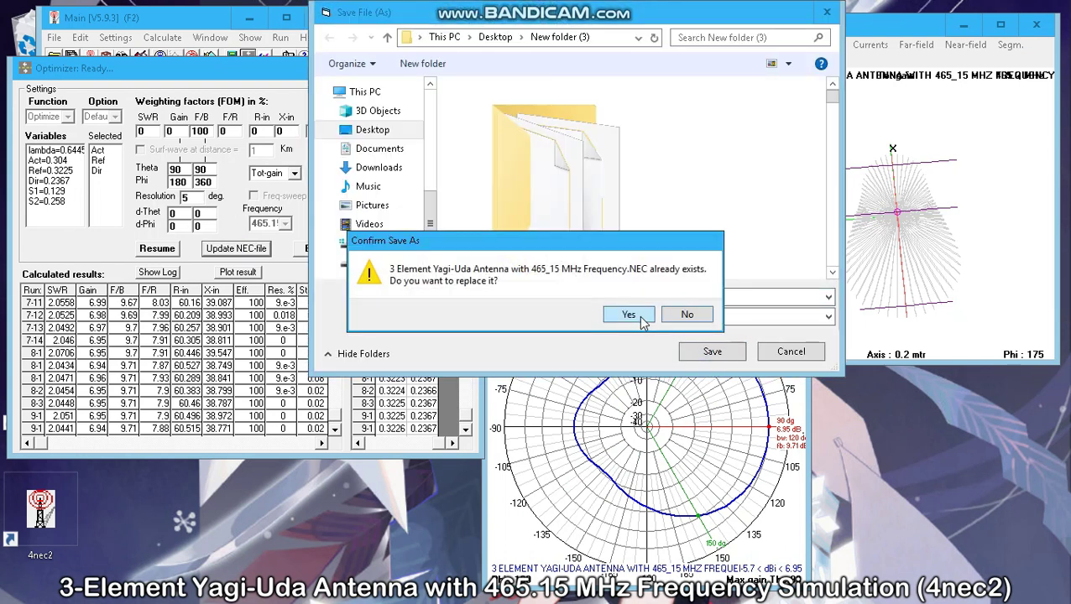
{"action": "left_click", "coordinate": [631, 316]}
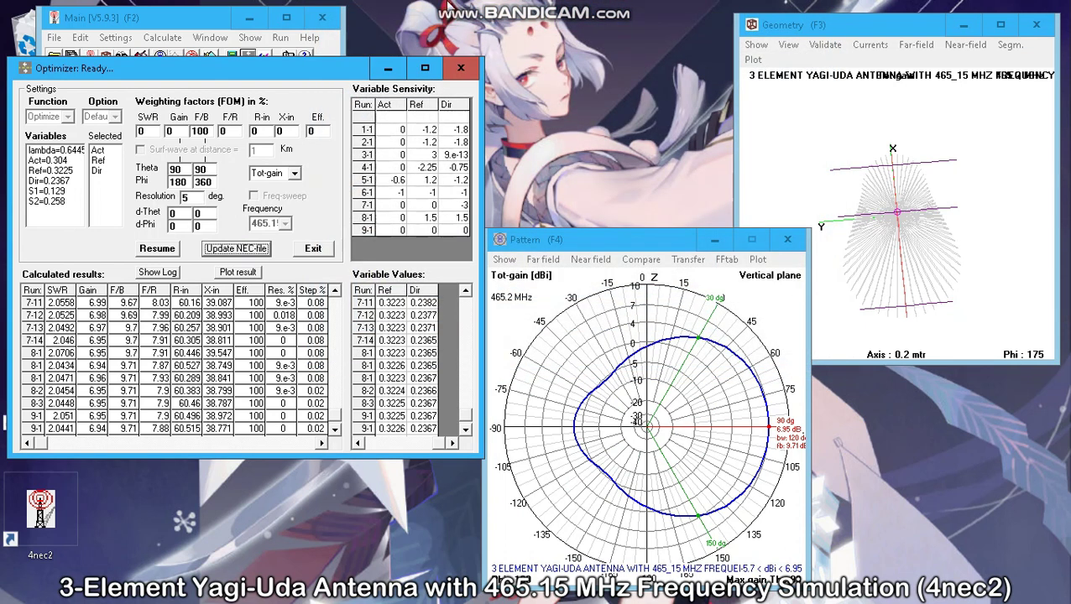
{"action": "left_click", "coordinate": [475, 64]}
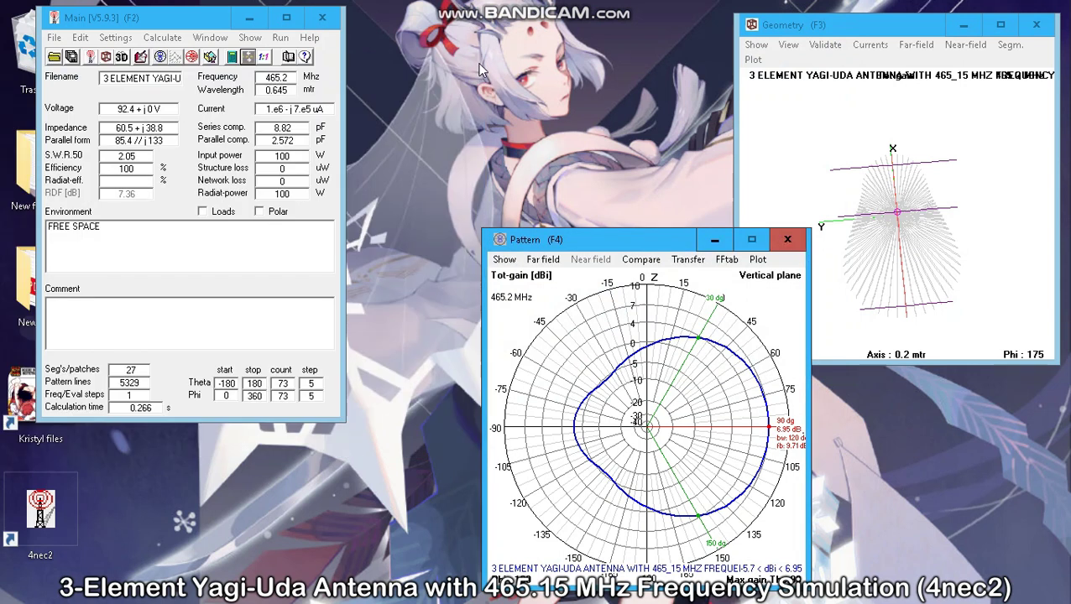
{"action": "left_click", "coordinate": [787, 240]}
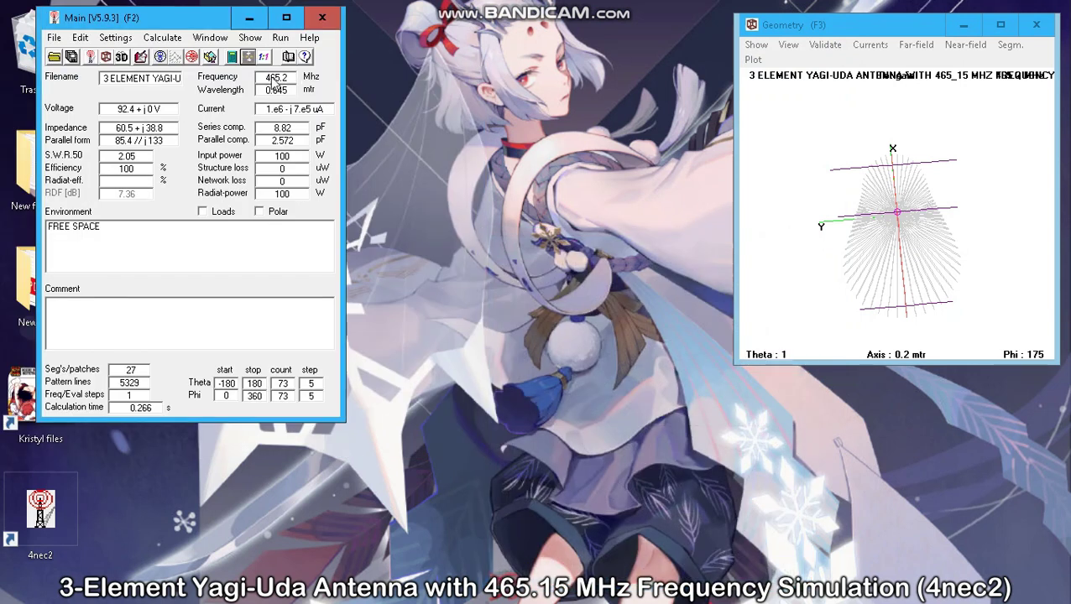
Generate the full far-field pattern of the optimized antenna at 5-degree resolution
{"action": "left_click", "coordinate": [233, 57]}
{"action": "left_click", "coordinate": [497, 245]}
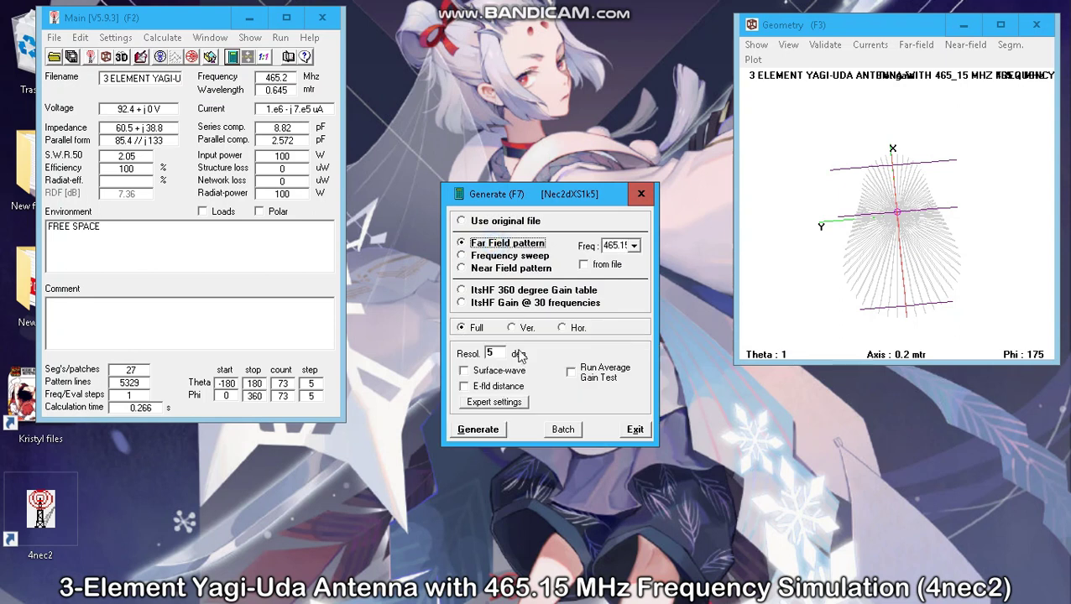
{"action": "left_click", "coordinate": [504, 429]}
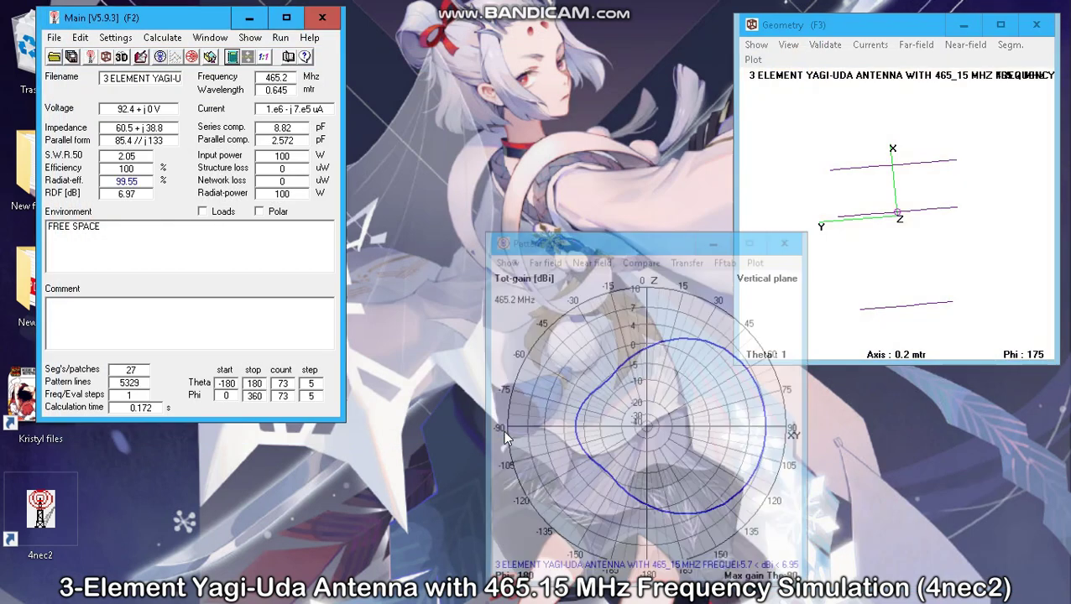
Show the gain and beamwidth info on the new pattern plot and examine it in the horizontal and vertical planes
{"action": "left_click", "coordinate": [691, 421]}
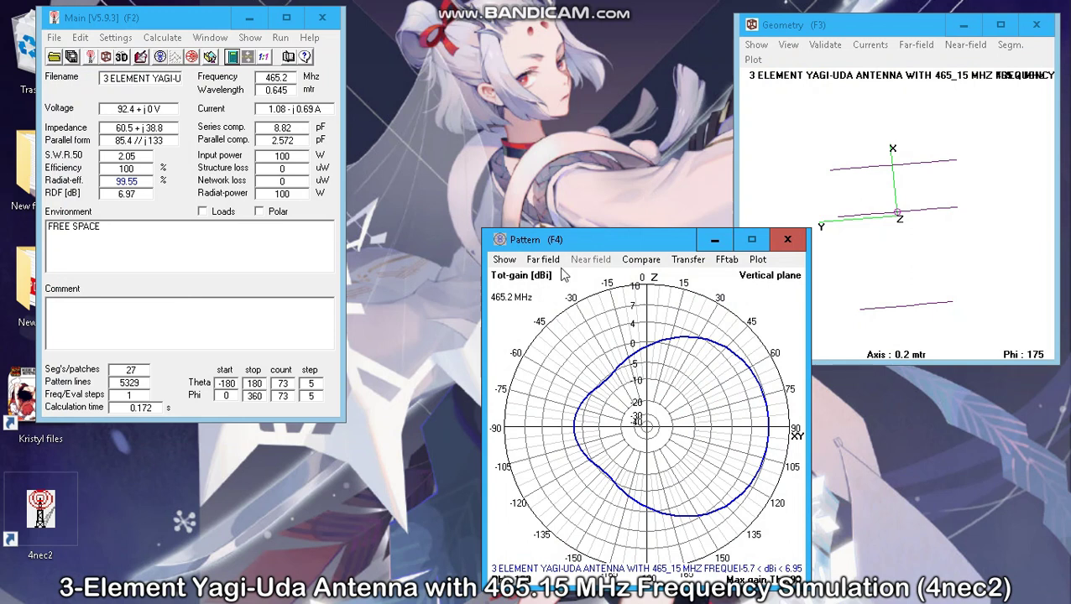
{"action": "left_click", "coordinate": [504, 260]}
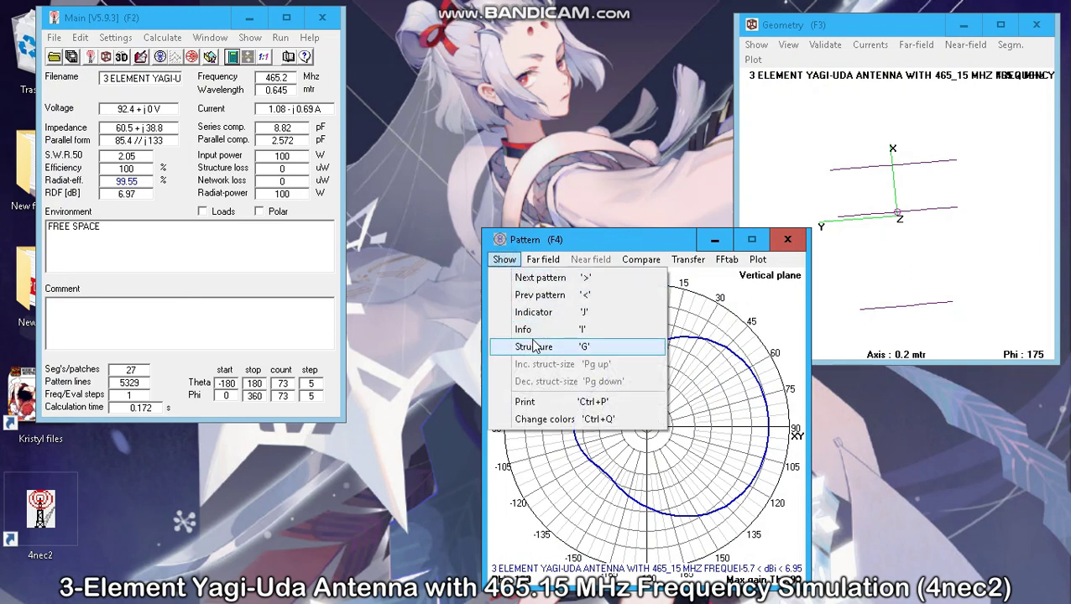
{"action": "left_click", "coordinate": [527, 329]}
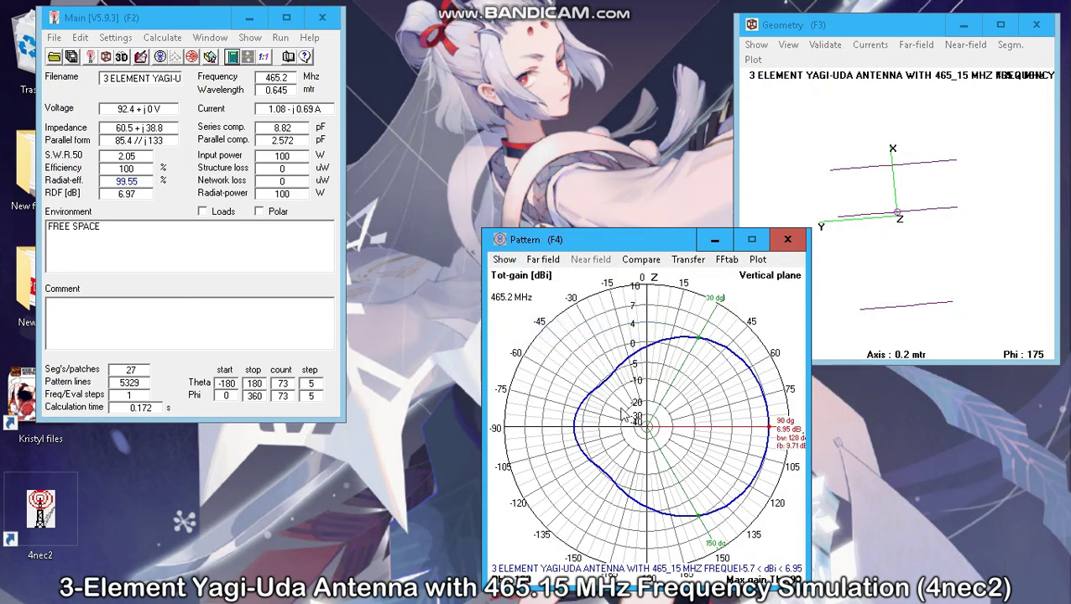
{"action": "key", "text": "h"}
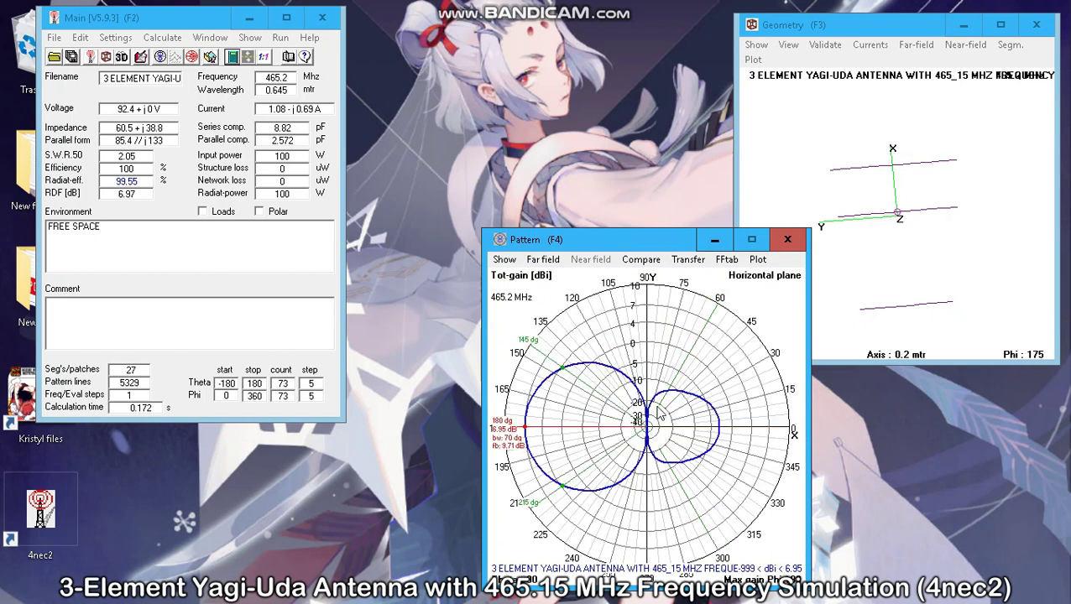
{"action": "key", "text": "v"}
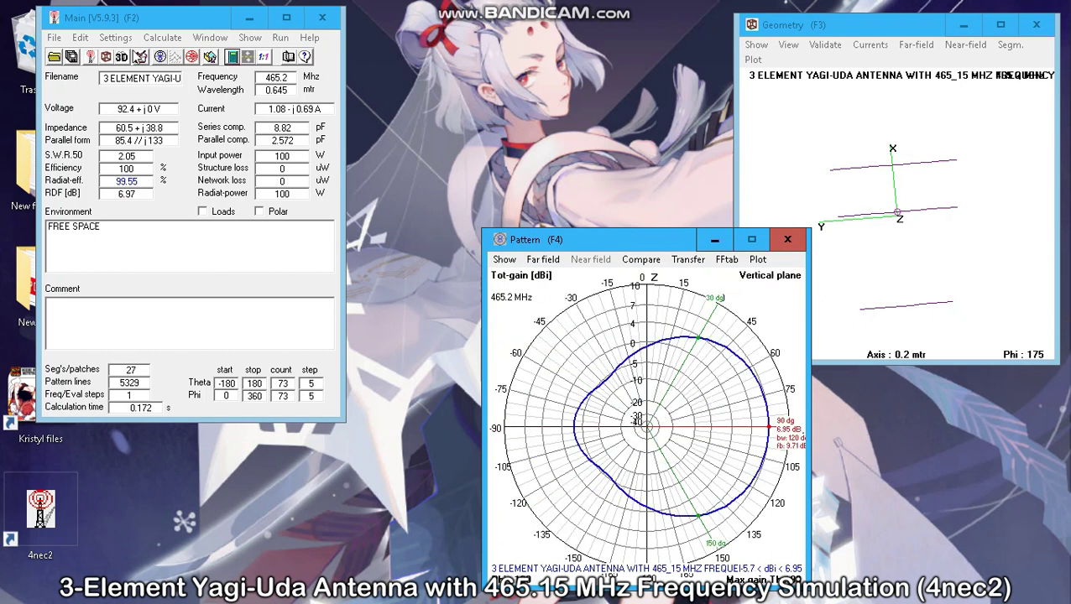
Examine the optimized antenna's multi-color 3D gain pattern from the side and from above in the 3D viewer, and close the viewer
{"action": "left_click", "coordinate": [121, 56]}
{"action": "left_click_drag", "start_coordinate": [340, 40], "coordinate": [571, 62]}
{"action": "left_click", "coordinate": [730, 304]}
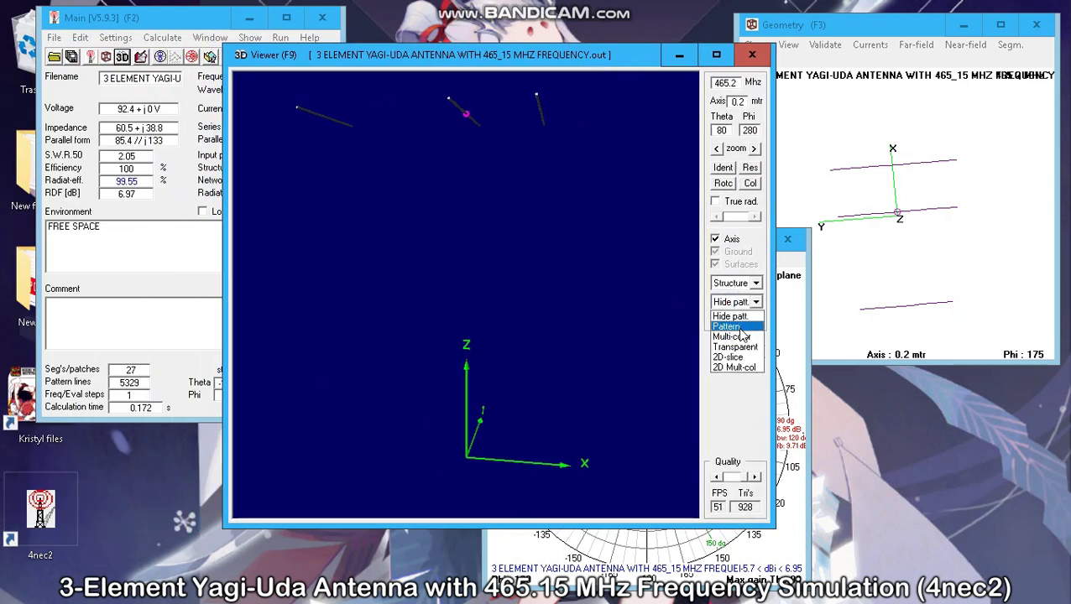
{"action": "left_click", "coordinate": [746, 337]}
{"action": "left_click_drag", "start_coordinate": [565, 389], "coordinate": [448, 293]}
{"action": "left_click_drag", "start_coordinate": [558, 250], "coordinate": [551, 288]}
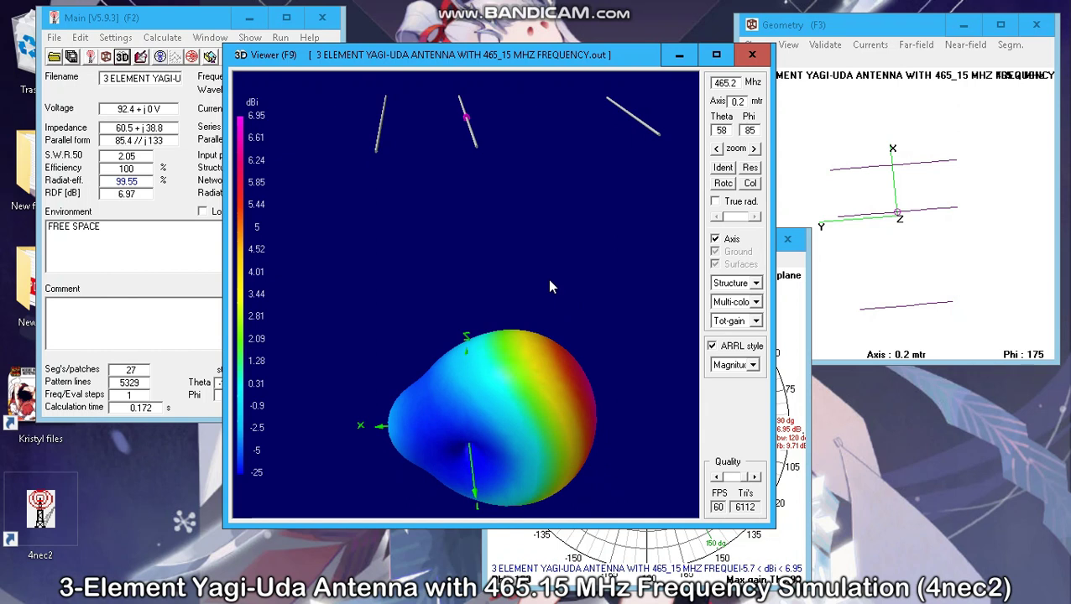
{"action": "left_click_drag", "start_coordinate": [628, 267], "coordinate": [635, 268]}
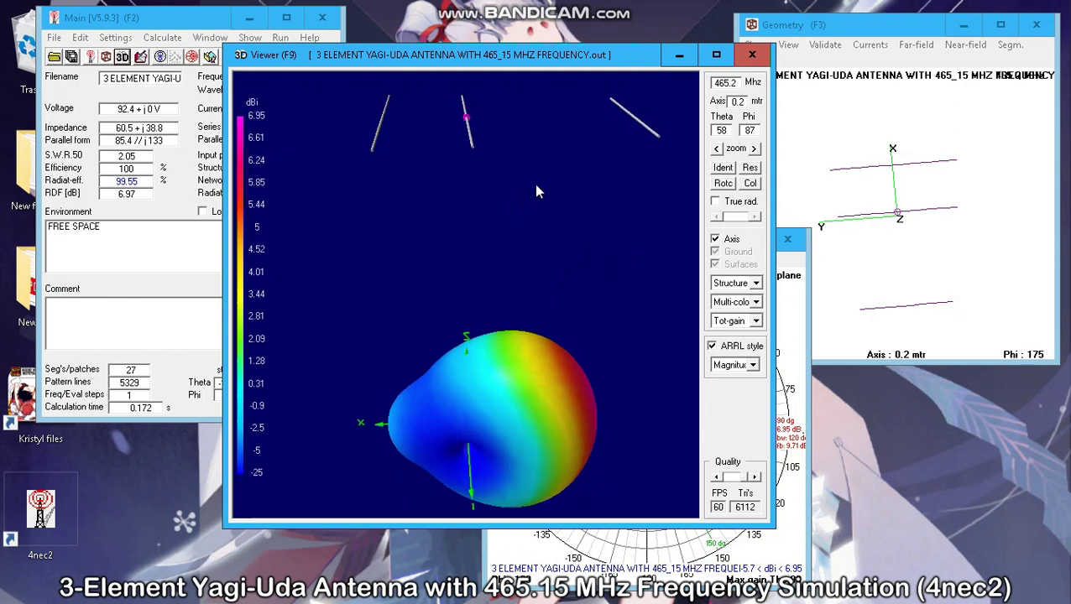
{"action": "left_click_drag", "start_coordinate": [537, 191], "coordinate": [541, 285]}
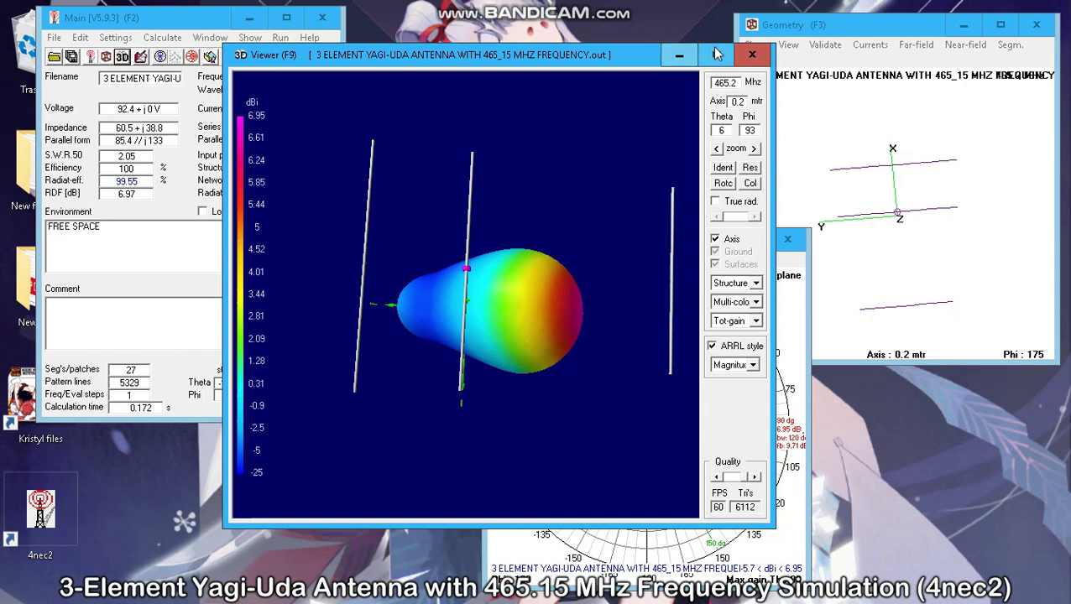
{"action": "left_click", "coordinate": [752, 55]}
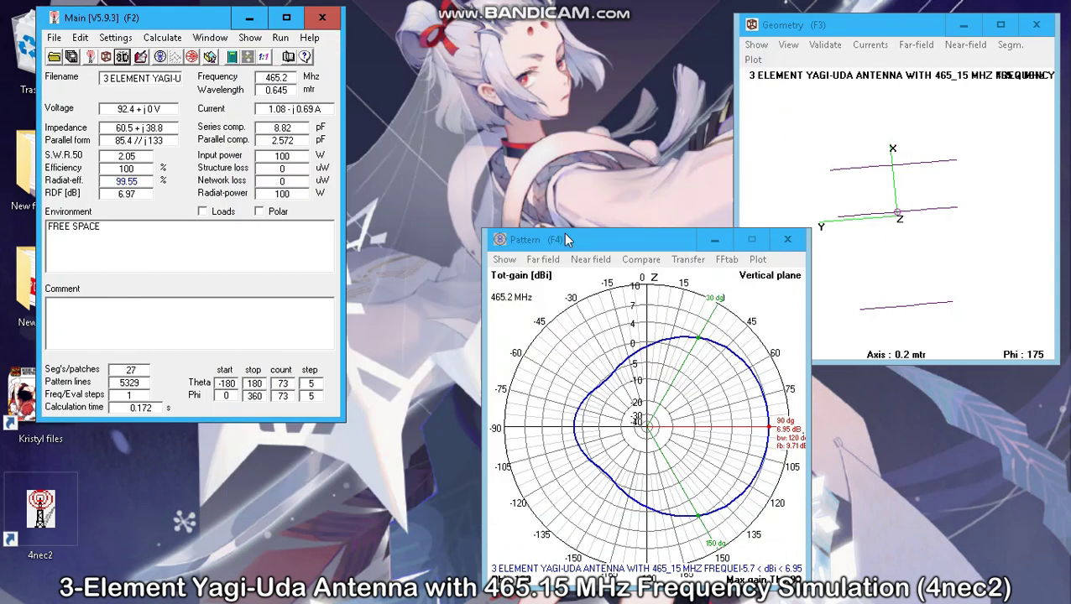
Open the NEC input file for editing and check the optimized Act, Ref and Dir values among its symbols
{"action": "left_click", "coordinate": [80, 37]}
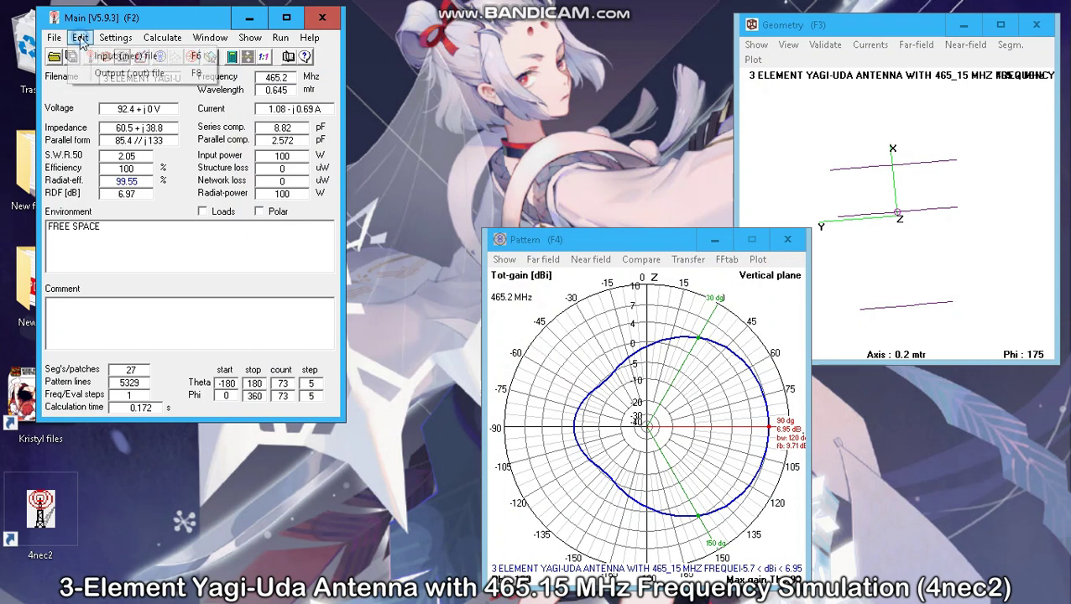
{"action": "left_click", "coordinate": [95, 63]}
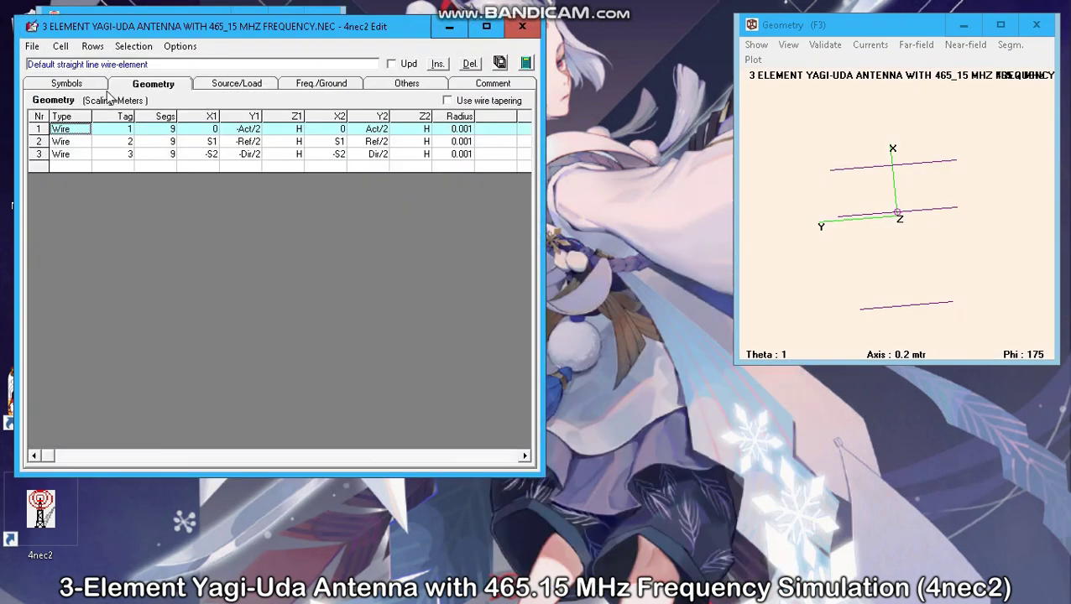
{"action": "left_click", "coordinate": [80, 85]}
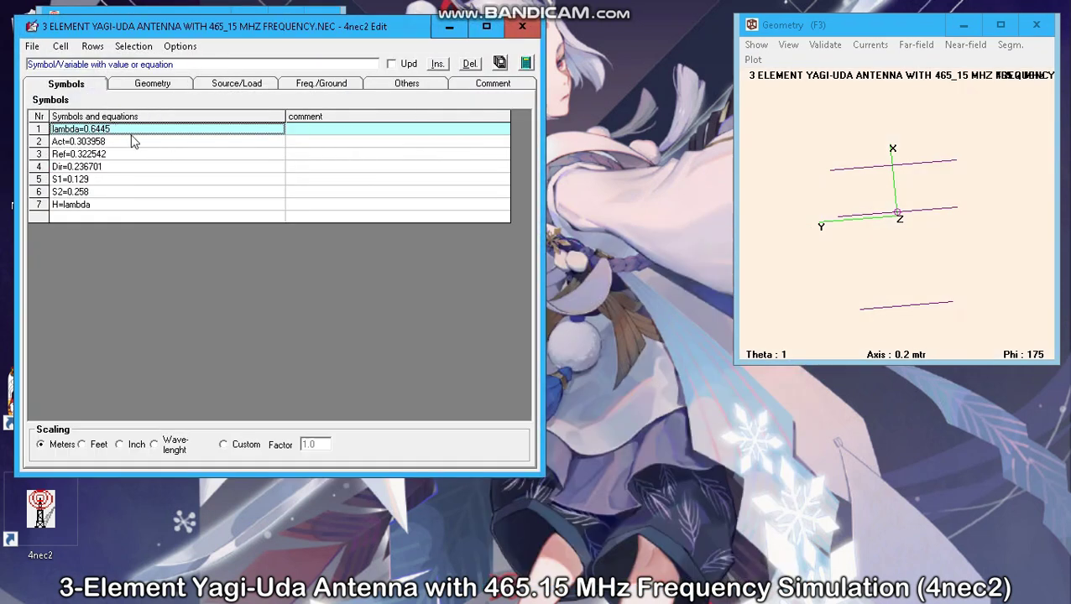
{"action": "left_click", "coordinate": [132, 141]}
{"action": "left_click", "coordinate": [133, 143]}
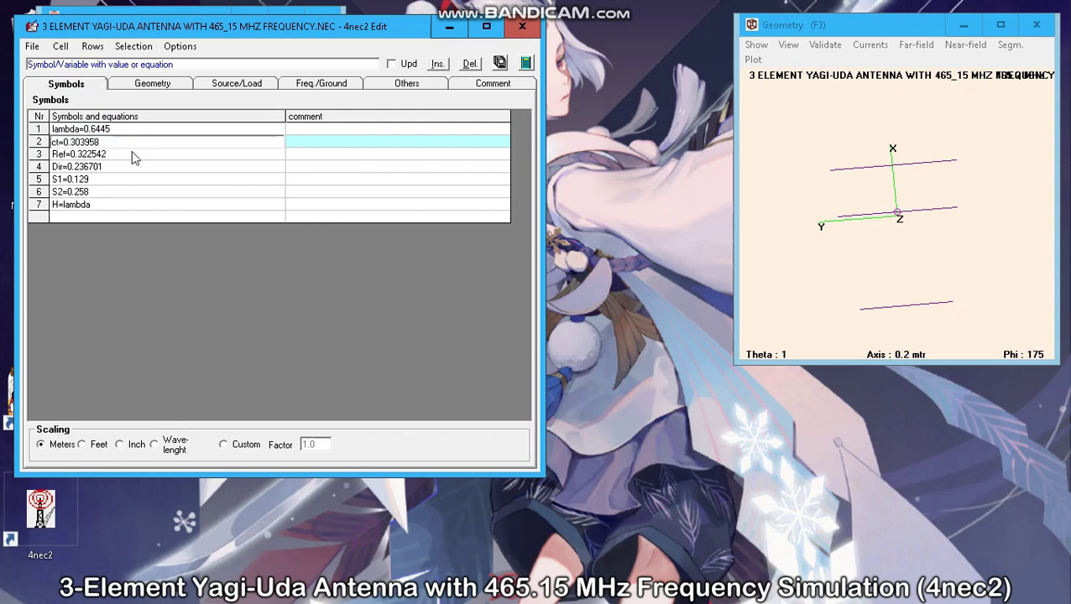
{"action": "double_click", "coordinate": [133, 155]}
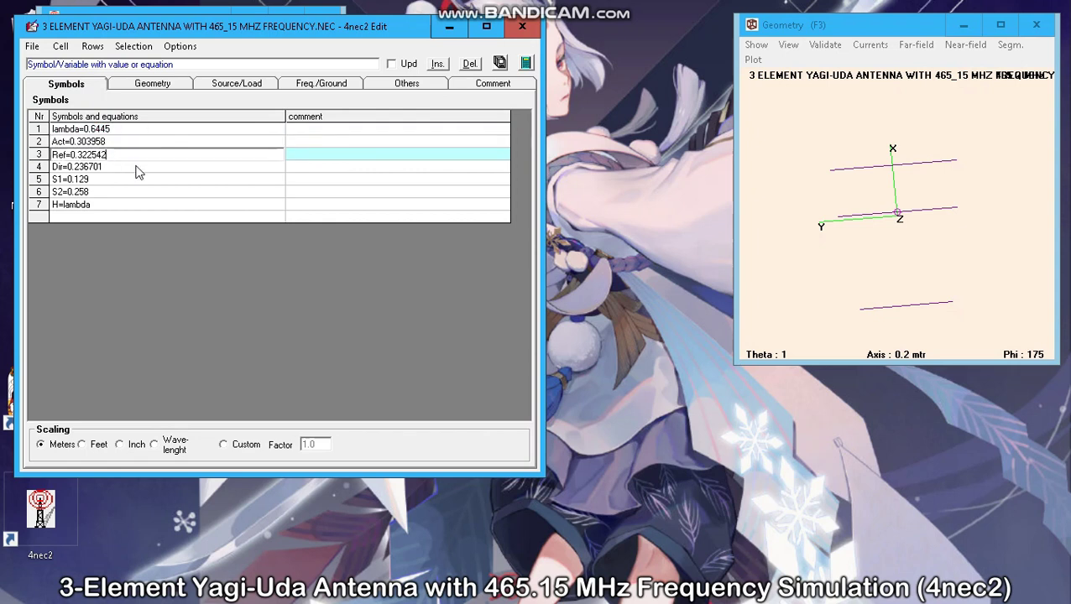
{"action": "double_click", "coordinate": [138, 167]}
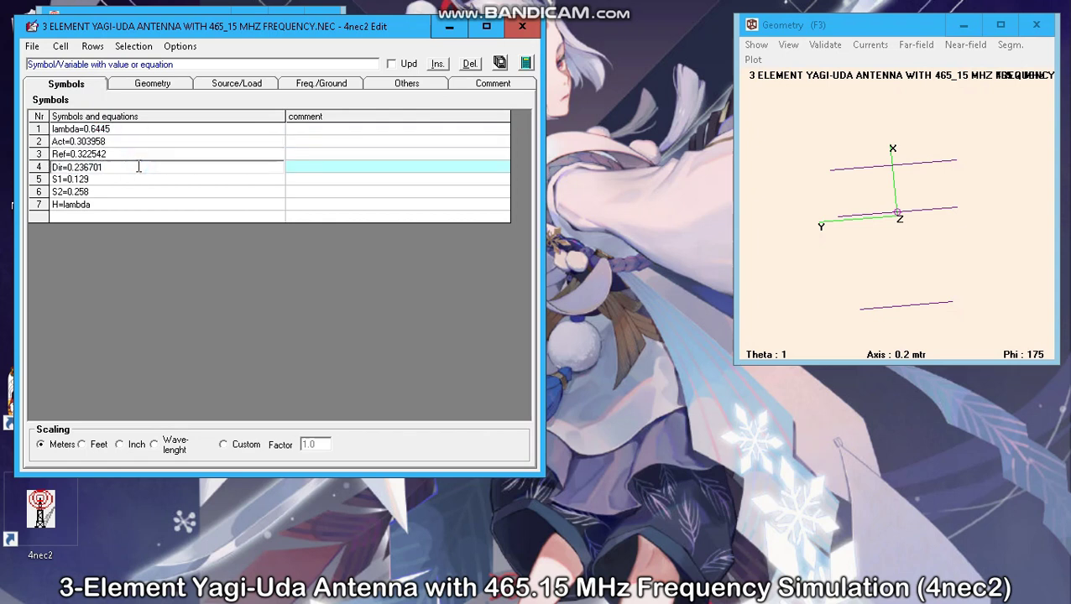
Switch to the Word document DESIGN AND CALCULATIONS1.docx with the calculated element lengths
{"action": "mouse_move", "coordinate": [1063, 256]}
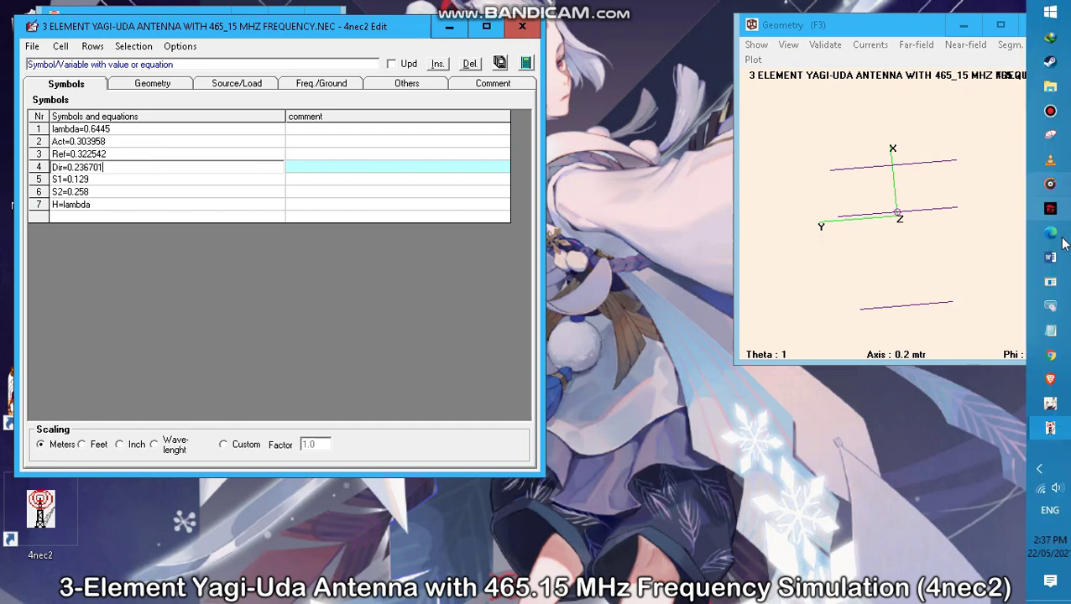
{"action": "left_click", "coordinate": [931, 298]}
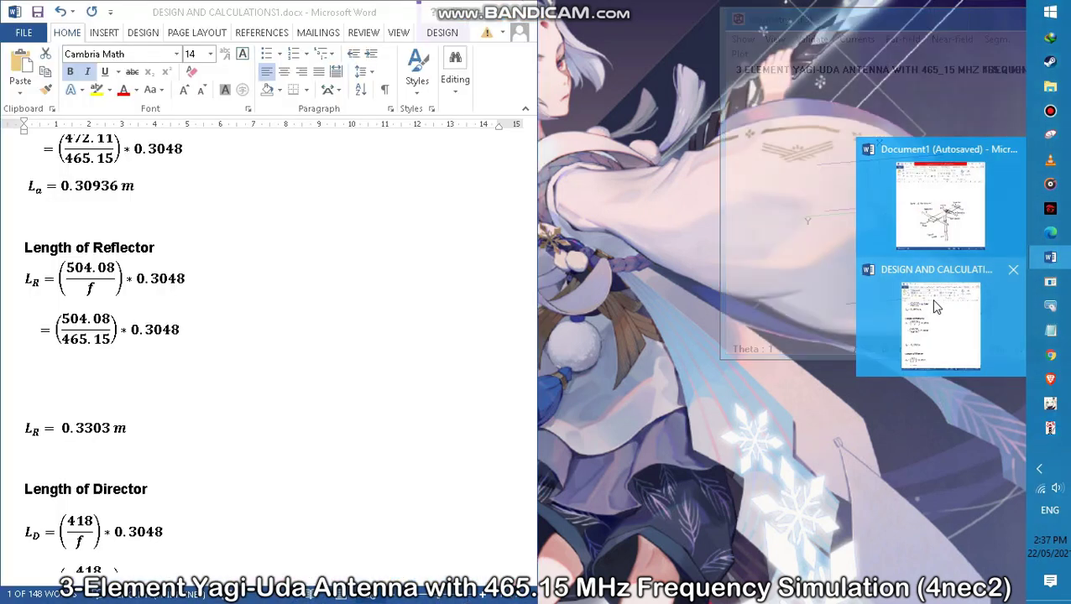